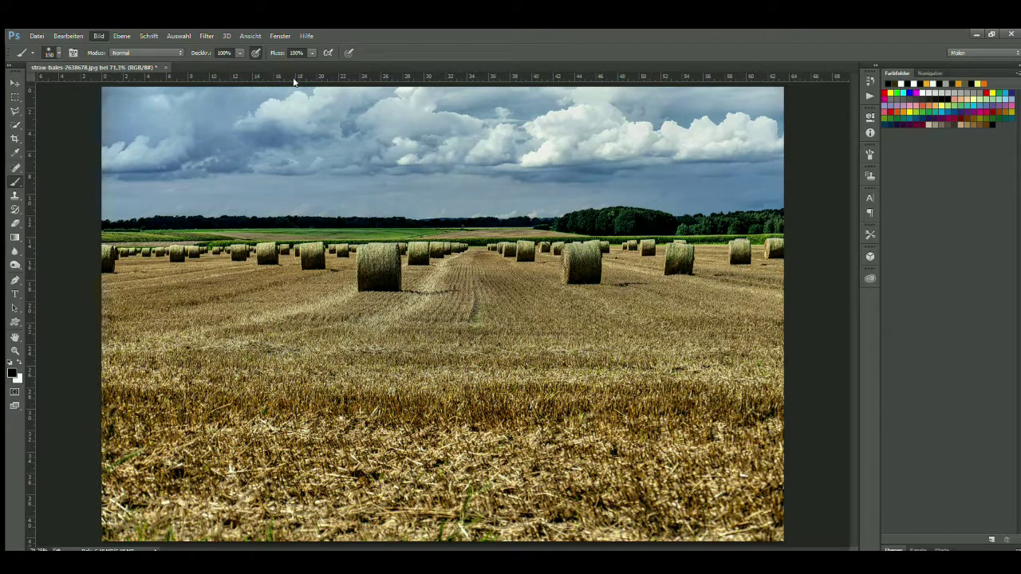
- Briefly switch to the Eyedropper to sample a colour, then return to the Brush tool
key(i)
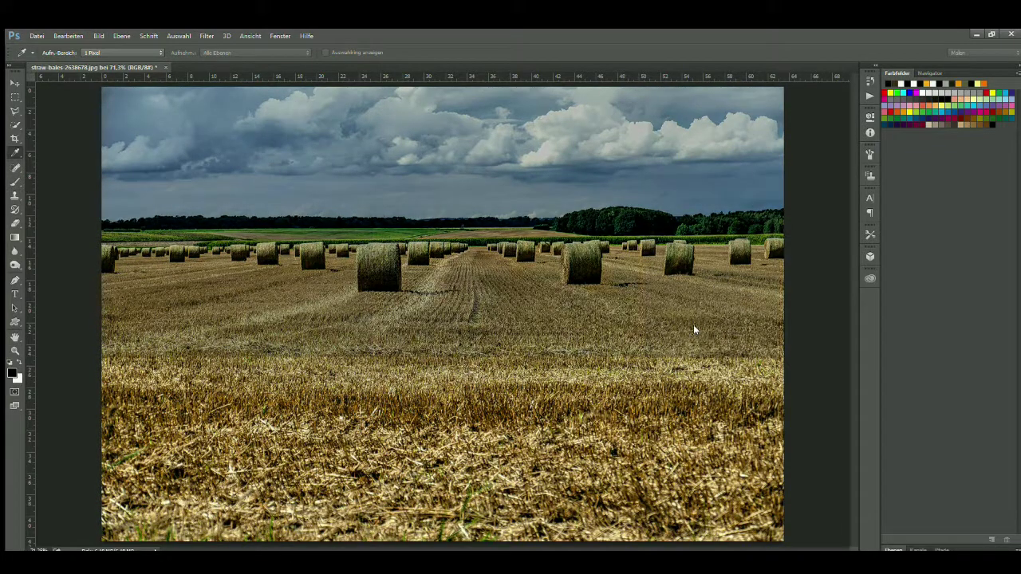
key(b)
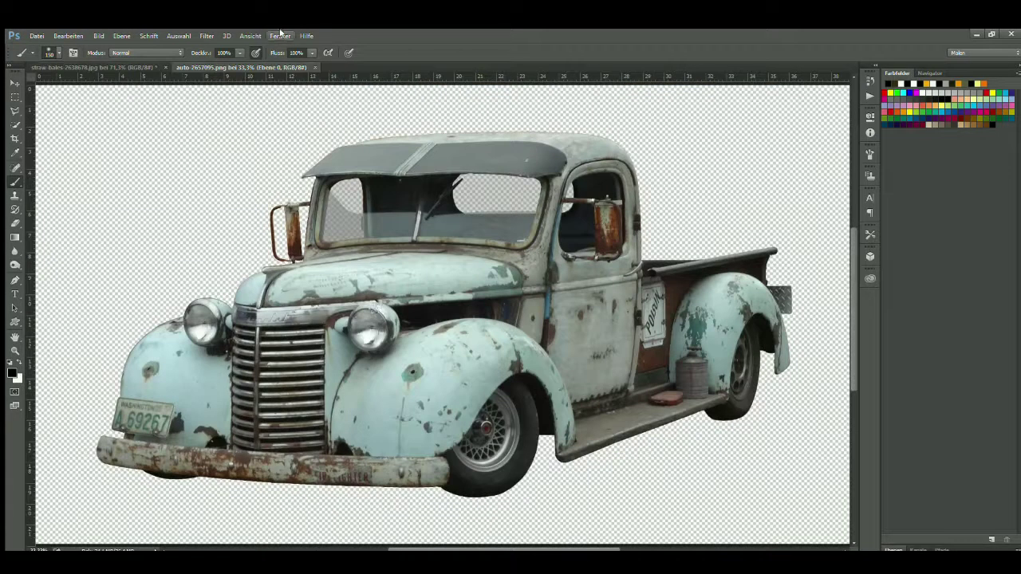
- Tile both documents and drag the cut-out truck into the hay-bale field picture
click(468, 43)
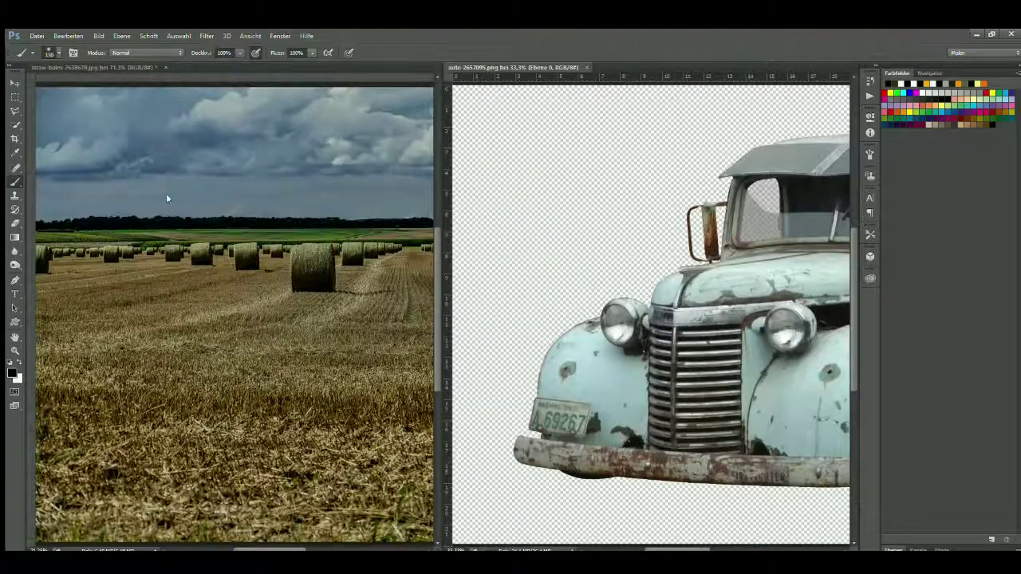
click(13, 83)
drag(728, 288, 431, 151)
click(588, 67)
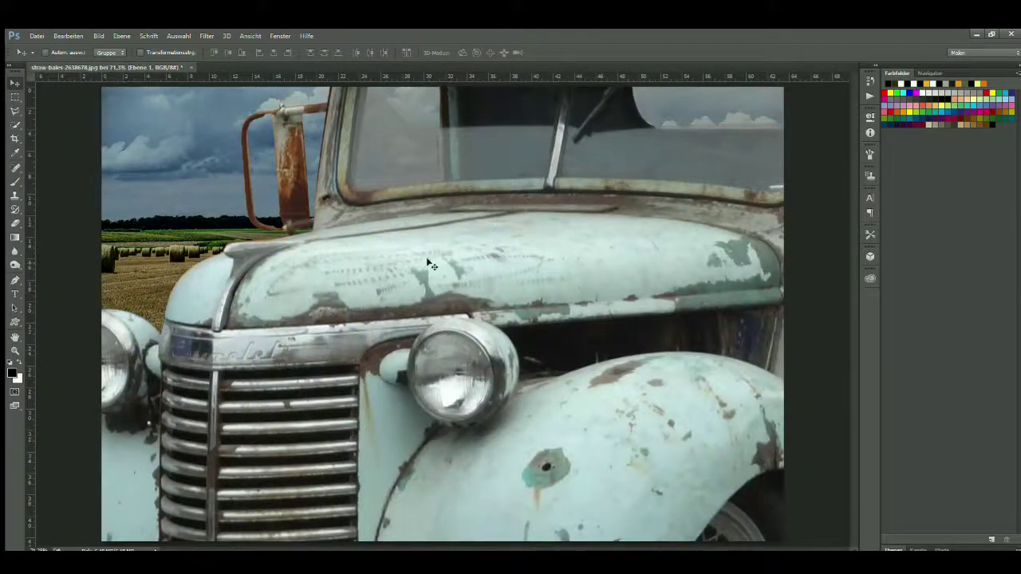
scroll(428, 259, down, 2)
scroll(428, 259, down, 2)
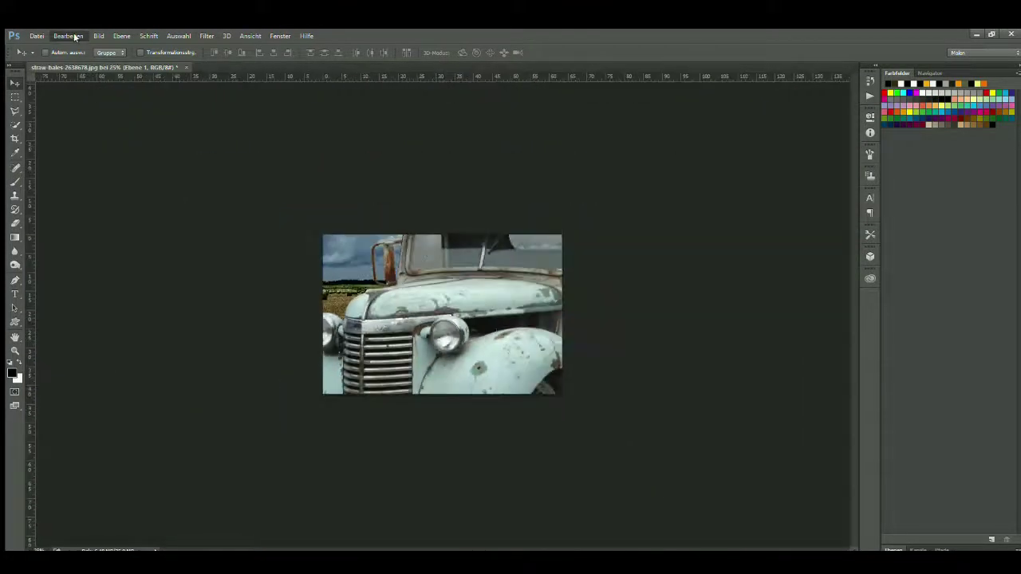
- Scale the truck down to about 30% on the foreground stubble and fit the image to screen
key(ctrl+t)
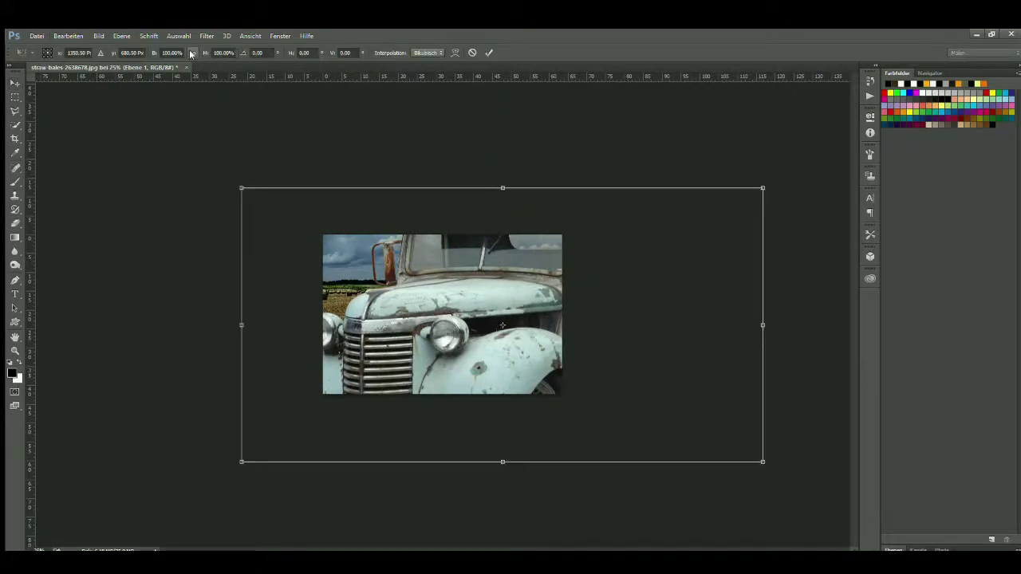
drag(259, 204, 540, 351)
drag(564, 395, 383, 318)
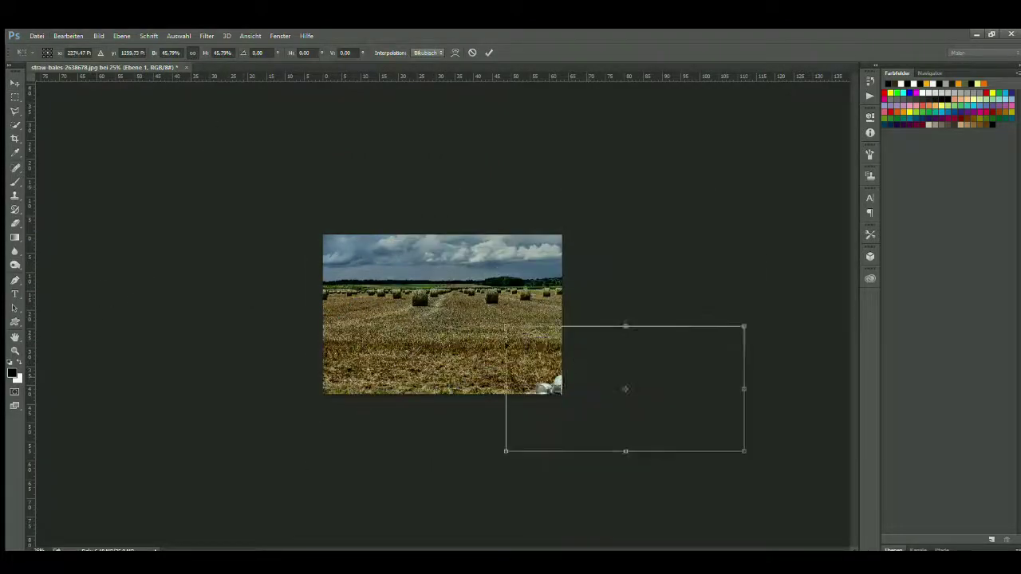
mouse_move(343, 259)
mouse_down()
mouse_move(391, 286)
mouse_move(362, 280)
mouse_move(372, 281)
mouse_up()
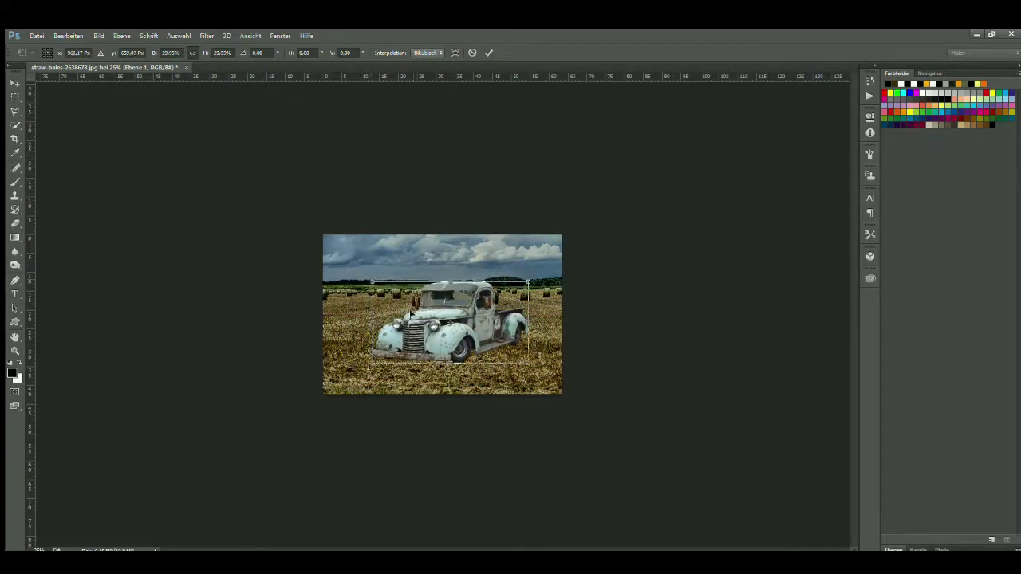
mouse_move(425, 323)
mouse_down()
mouse_move(386, 325)
mouse_move(404, 333)
mouse_up()
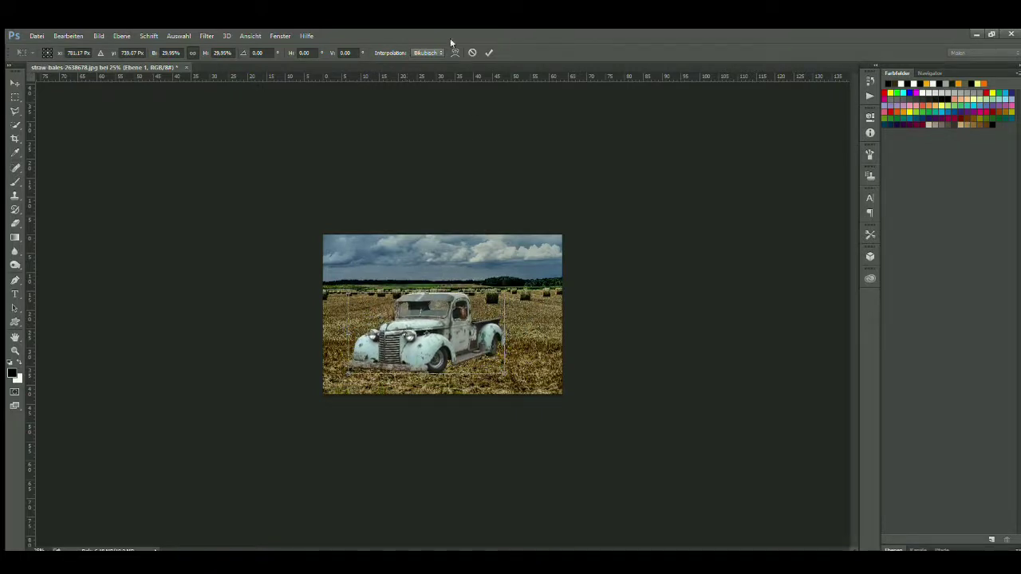
click(488, 52)
key(ctrl+0)
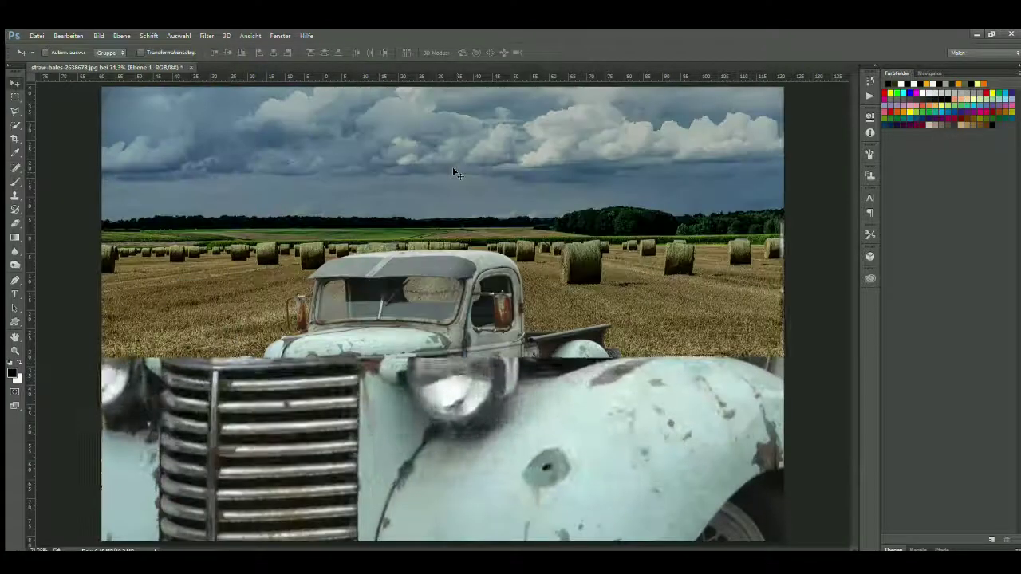
click(895, 548)
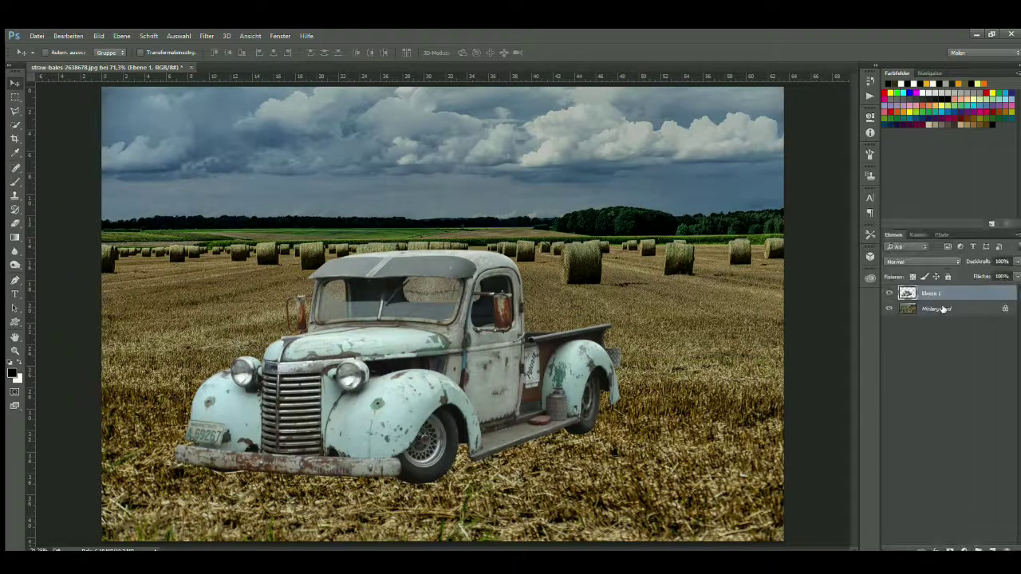
- Unlock the background as Ebene 0 and darken the scene with Levels layer Tonwertkorrektur 1
click(943, 309)
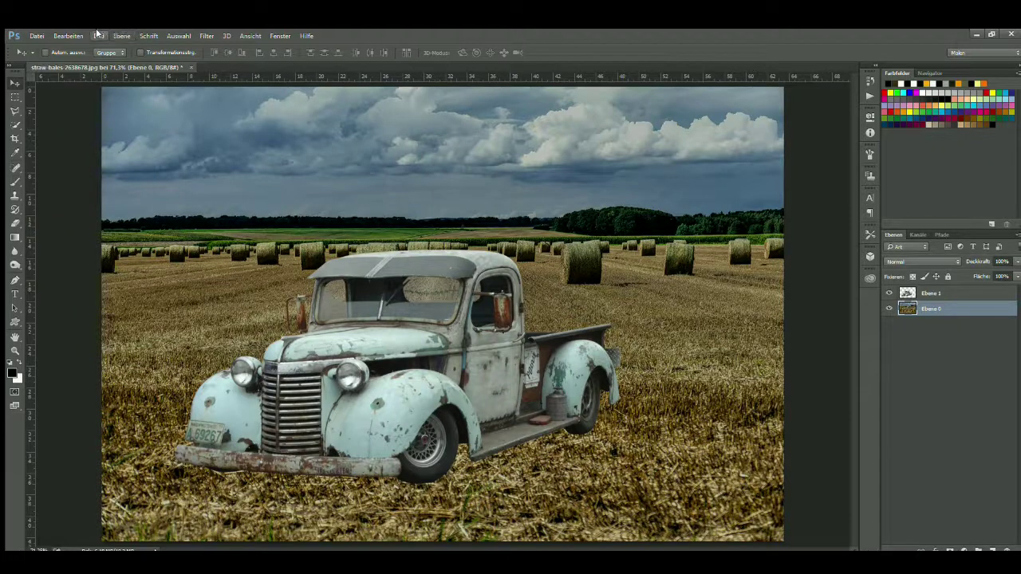
key(i)
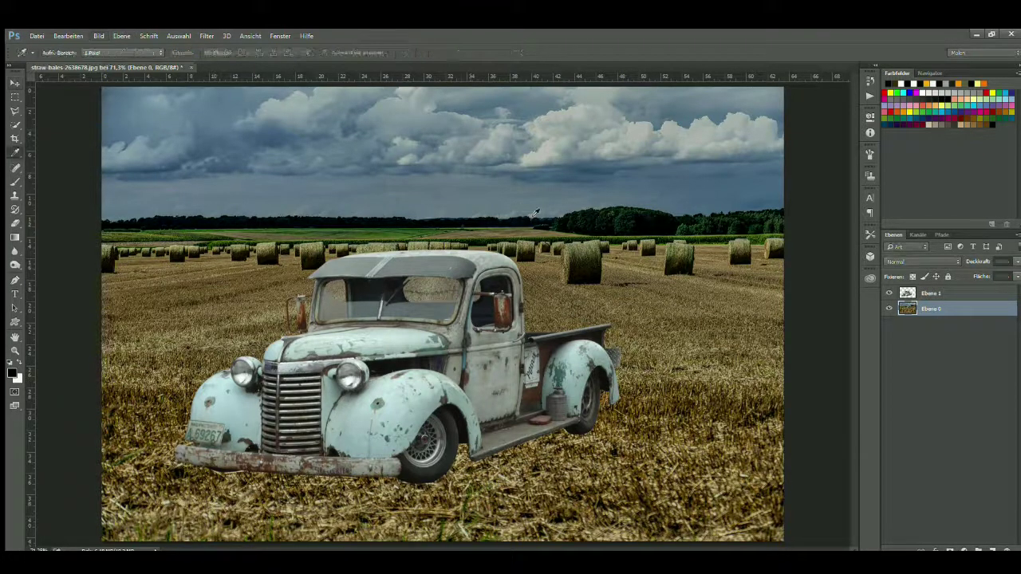
key(v)
click(957, 292)
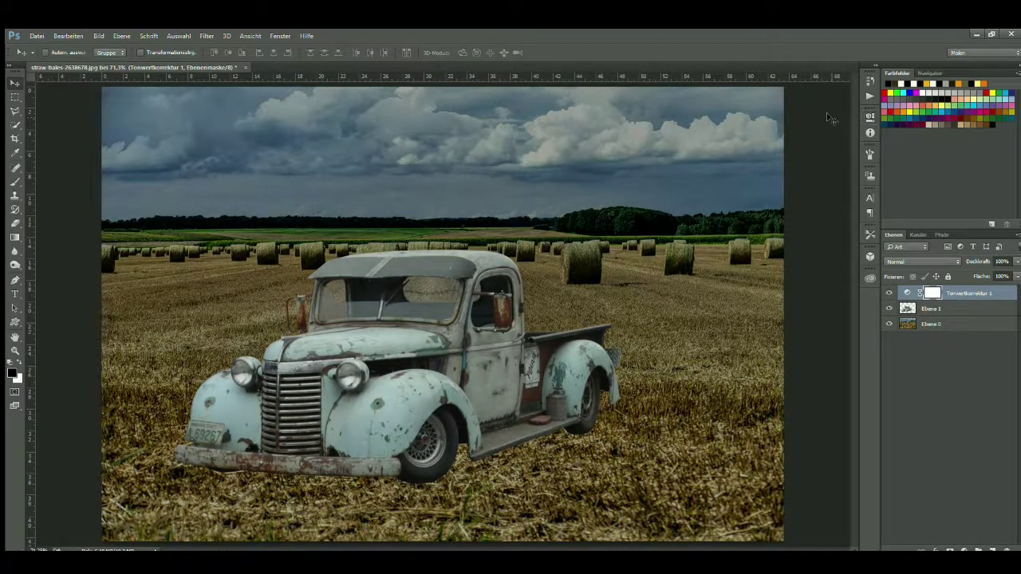
click(947, 309)
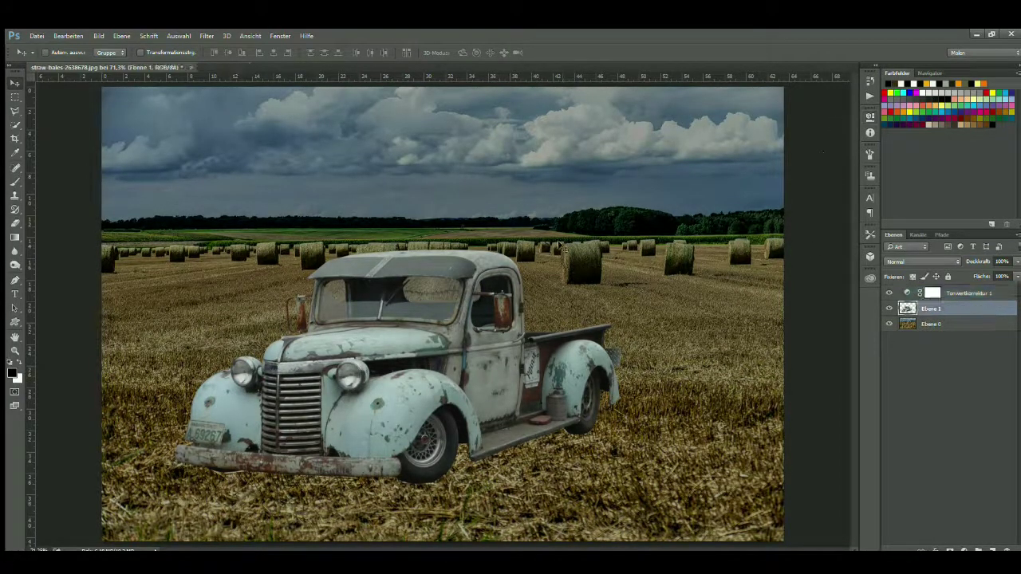
- Add a new layer above Ebene 0 and polygon-select the shadow area beneath the truck
click(950, 325)
click(993, 550)
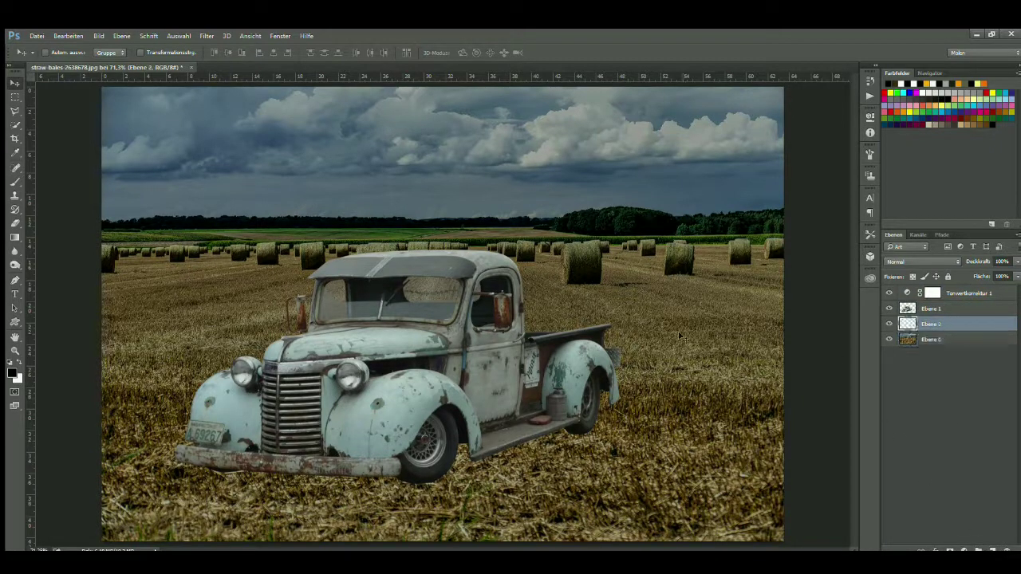
click(15, 111)
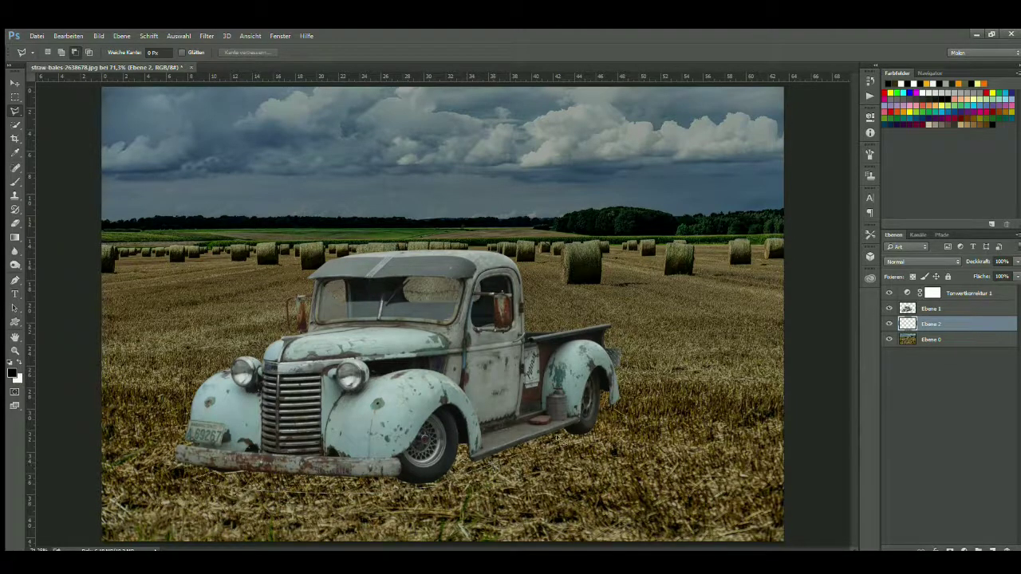
click(575, 439)
click(595, 417)
click(475, 391)
double_click(219, 474)
- Brush black shadow into the selection under the truck, then deselect
click(13, 182)
mouse_move(231, 477)
mouse_down()
mouse_move(439, 480)
mouse_move(399, 496)
mouse_up()
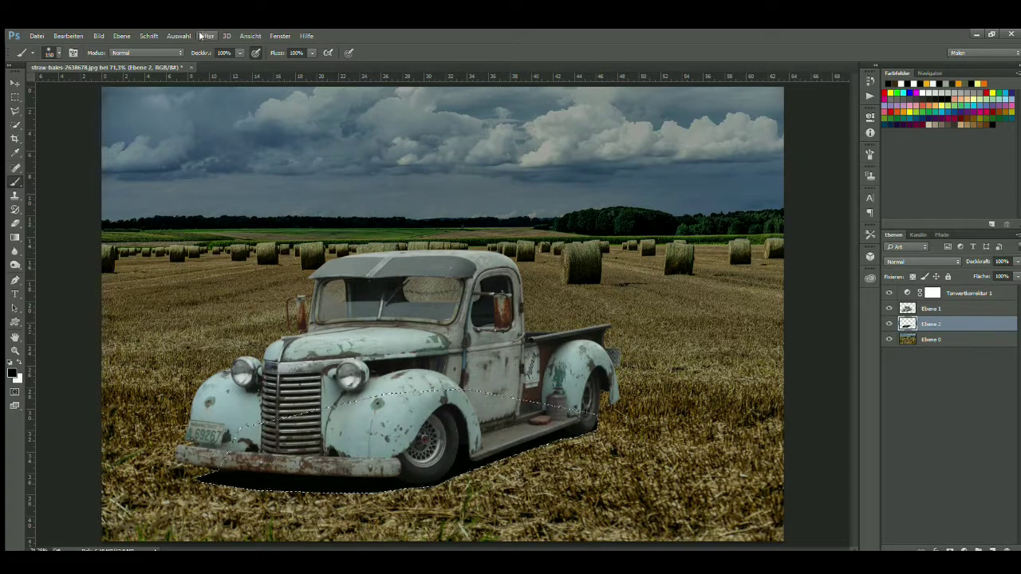
key(h)
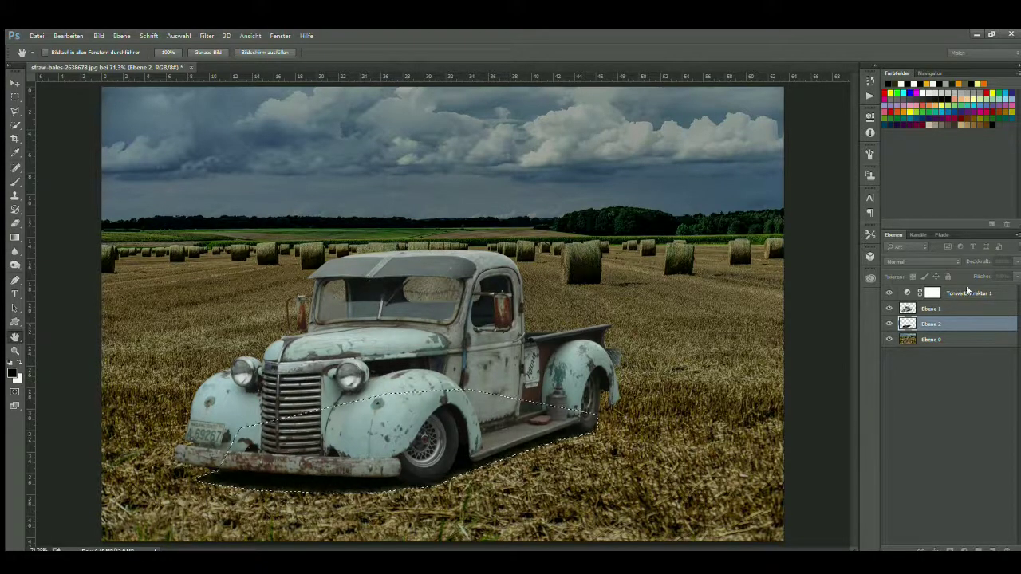
key(b)
key(ctrl+d)
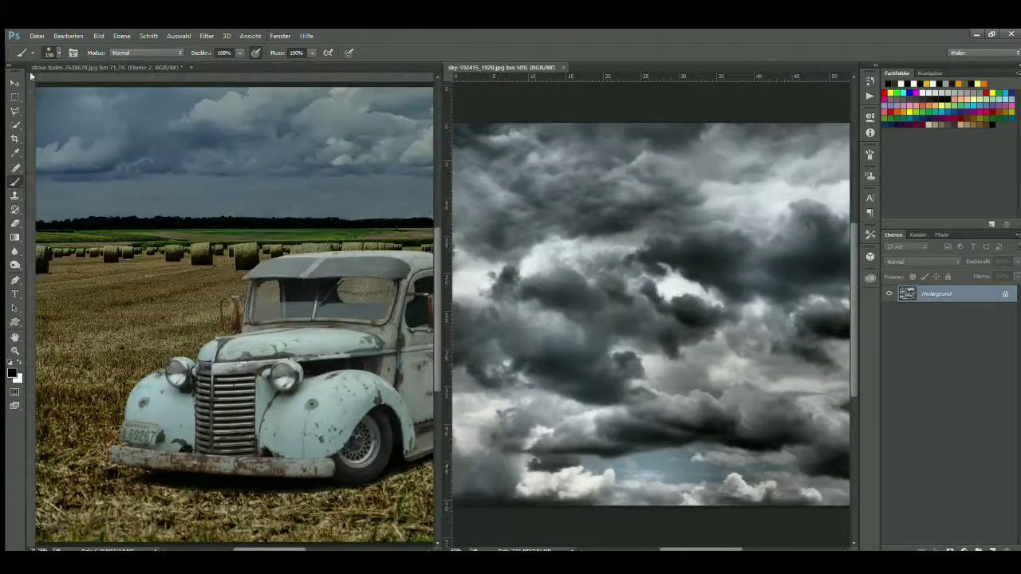
- Drag the stormy cloud photo into the truck scene as a new layer
click(14, 83)
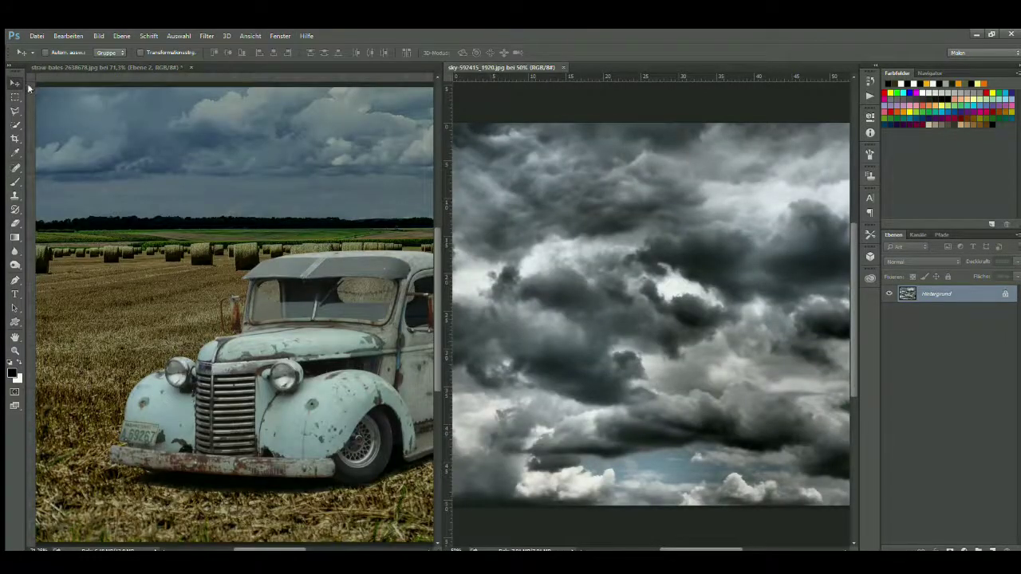
drag(649, 208, 279, 215)
click(563, 67)
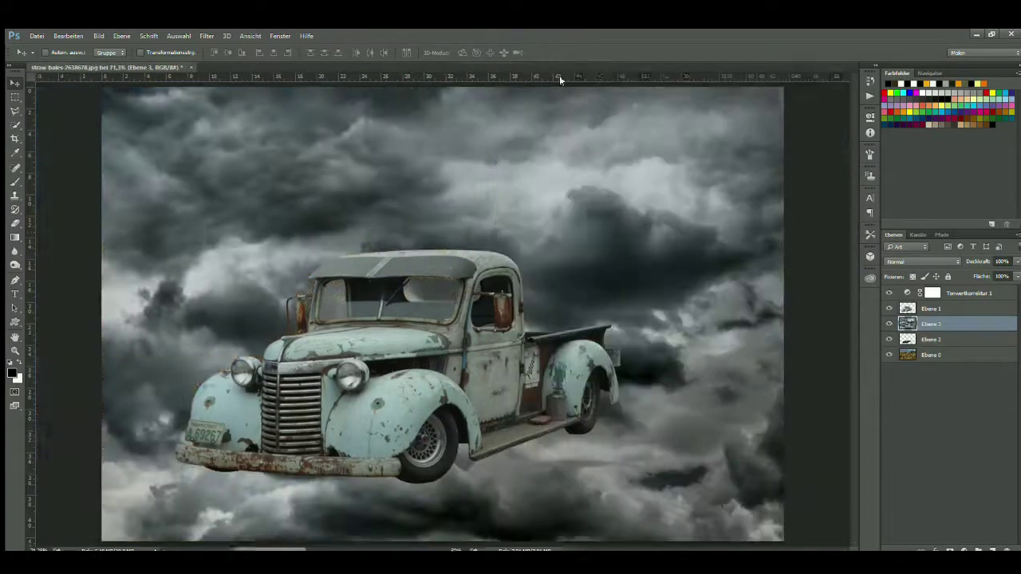
key(ctrl+minus)
key(ctrl+minus)
key(ctrl+minus)
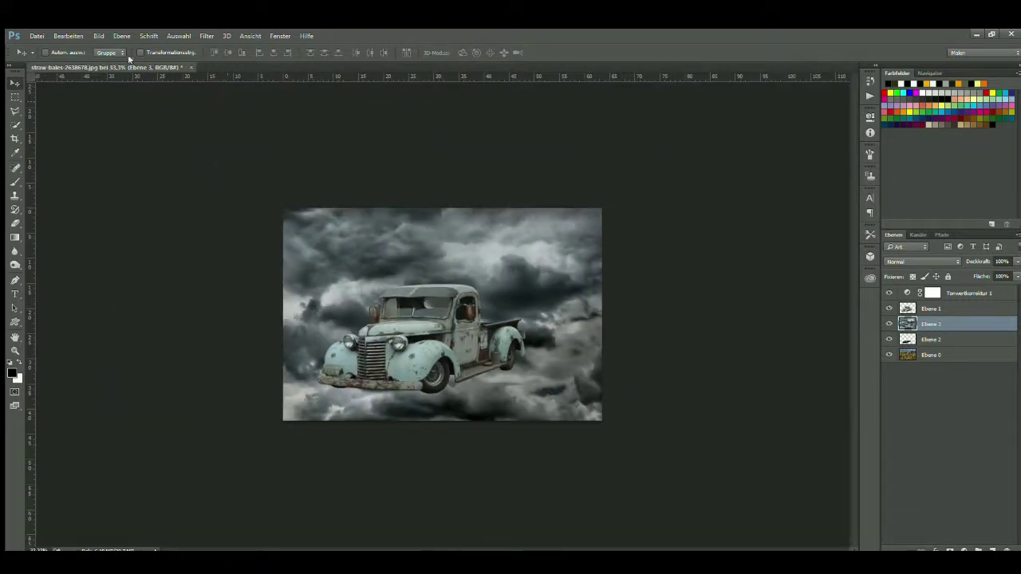
- Resize the clouds to span the top of the scene down to the tree line
key(ctrl+t)
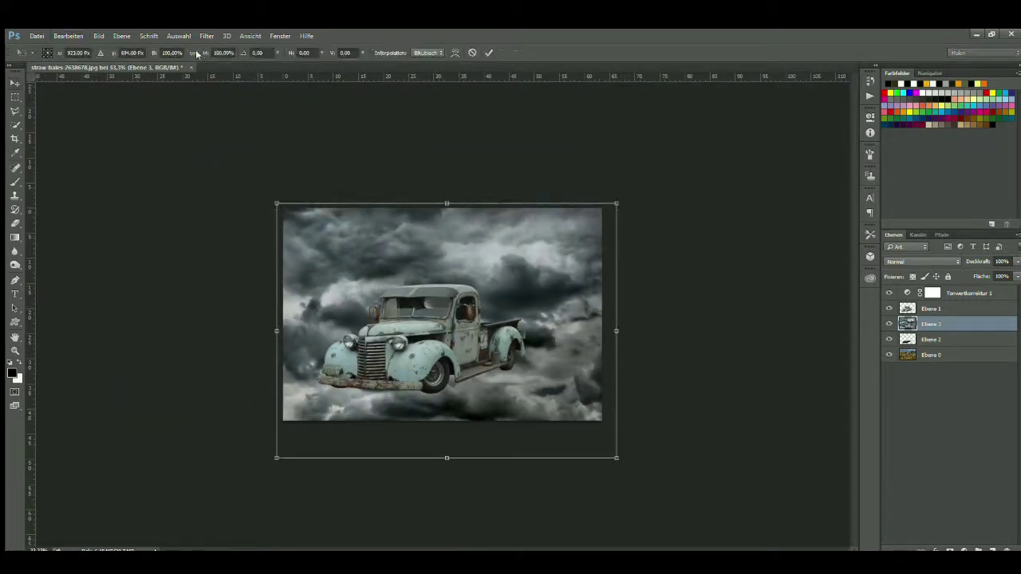
mouse_move(277, 204)
mouse_down()
mouse_move(339, 241)
mouse_move(320, 223)
mouse_up()
drag(451, 434, 463, 272)
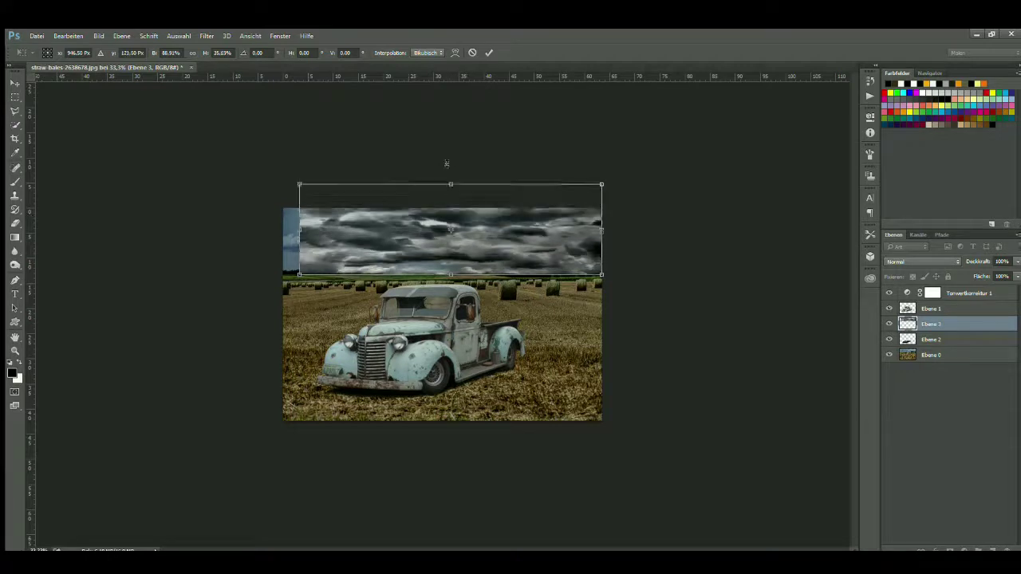
drag(456, 209, 451, 128)
drag(299, 203, 284, 202)
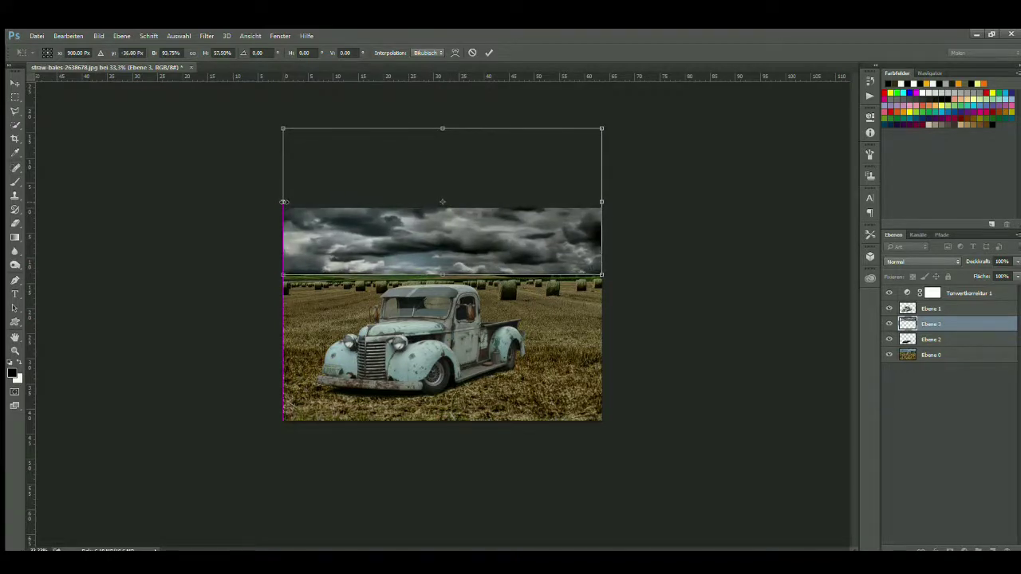
drag(443, 275, 450, 271)
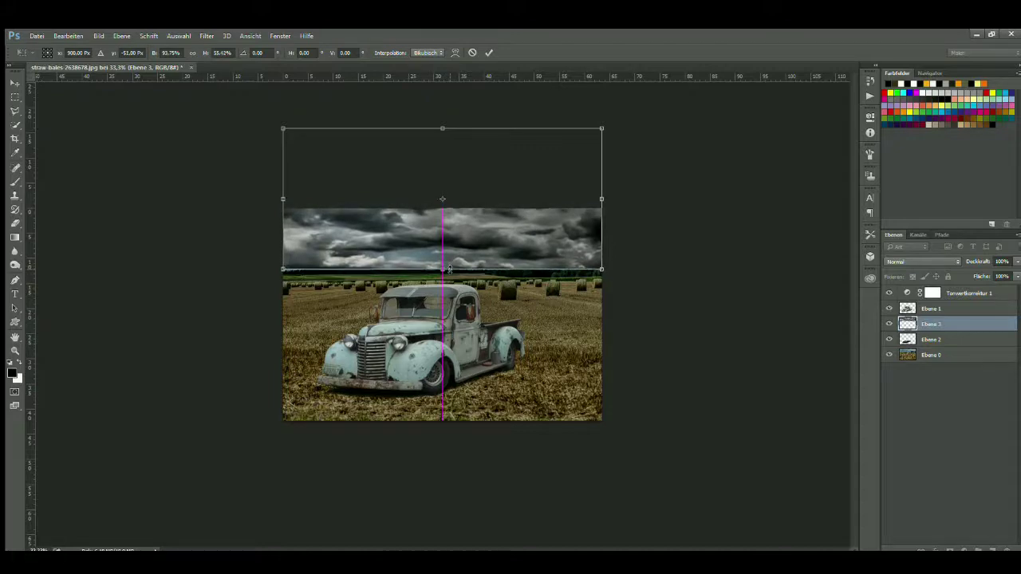
click(489, 53)
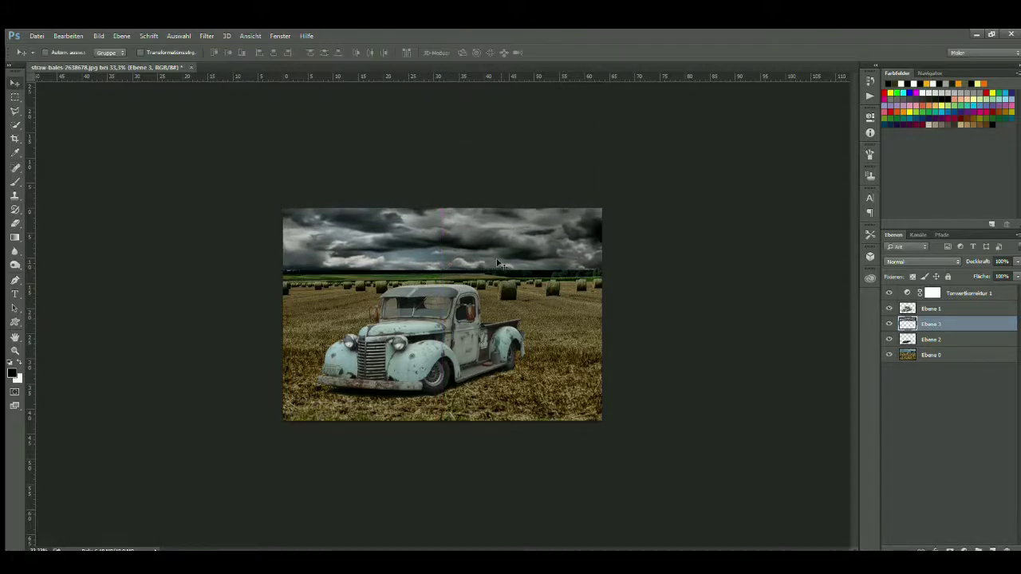
key(ctrl+plus)
key(ctrl+plus)
key(ctrl+plus)
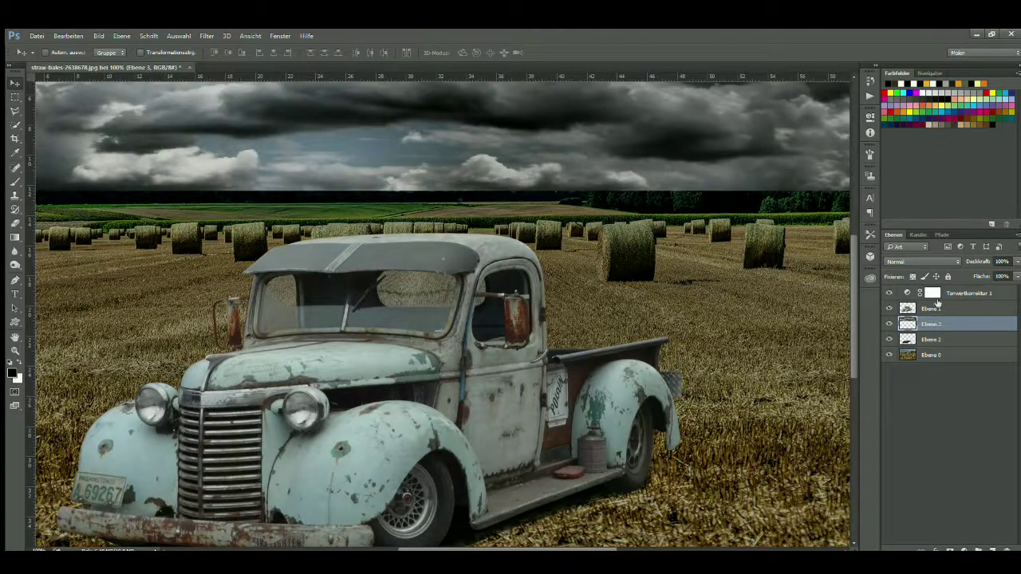
- Move the sky layer below the shadow layer and set its blend mode to Multiply
drag(949, 339, 949, 345)
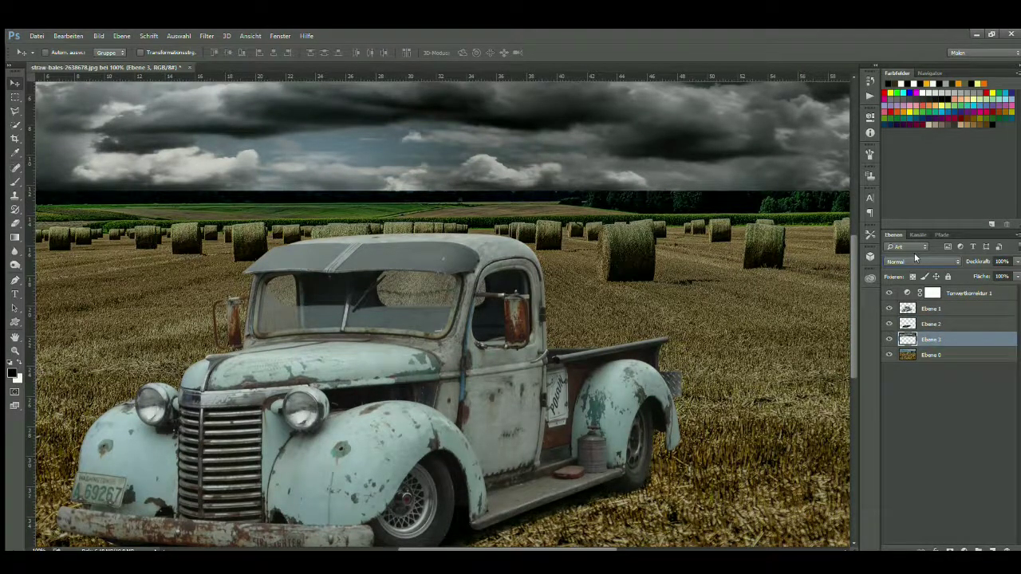
key(alt+shift+m)
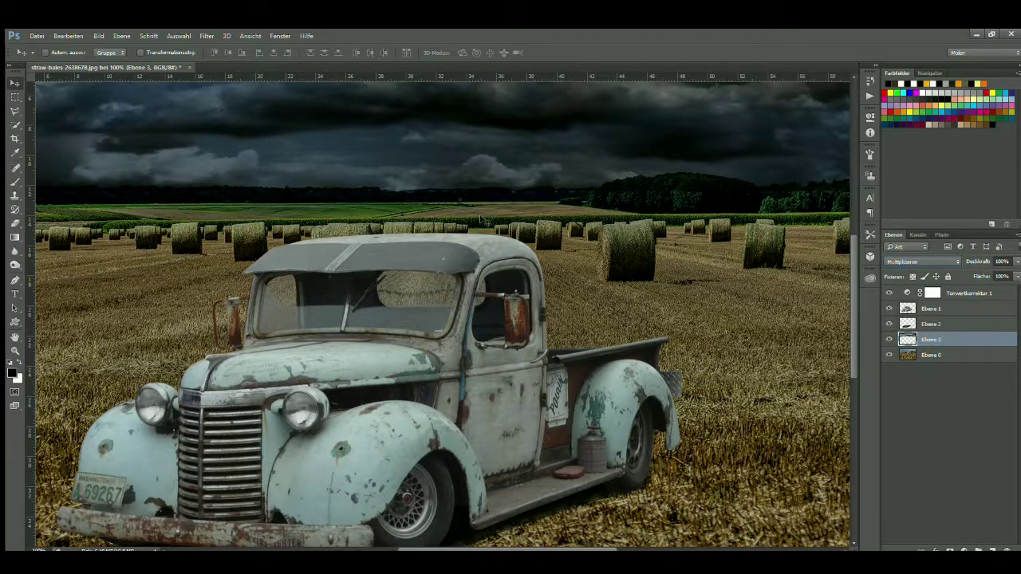
key(ctrl+minus)
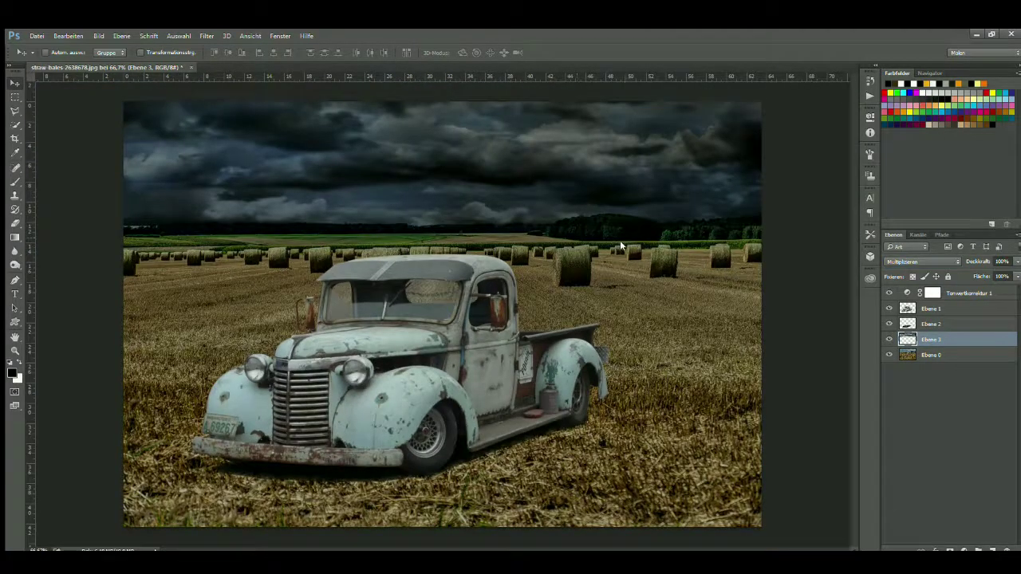
click(482, 227)
- Stretch the sky down to the horizon and add a layer mask to Ebene 3
key(ctrl+t)
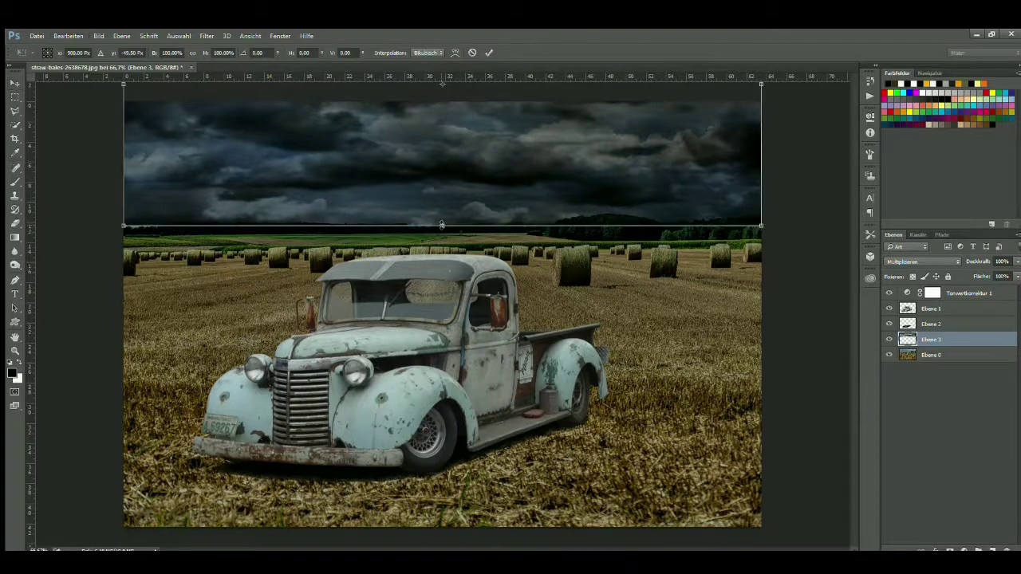
drag(442, 226, 450, 251)
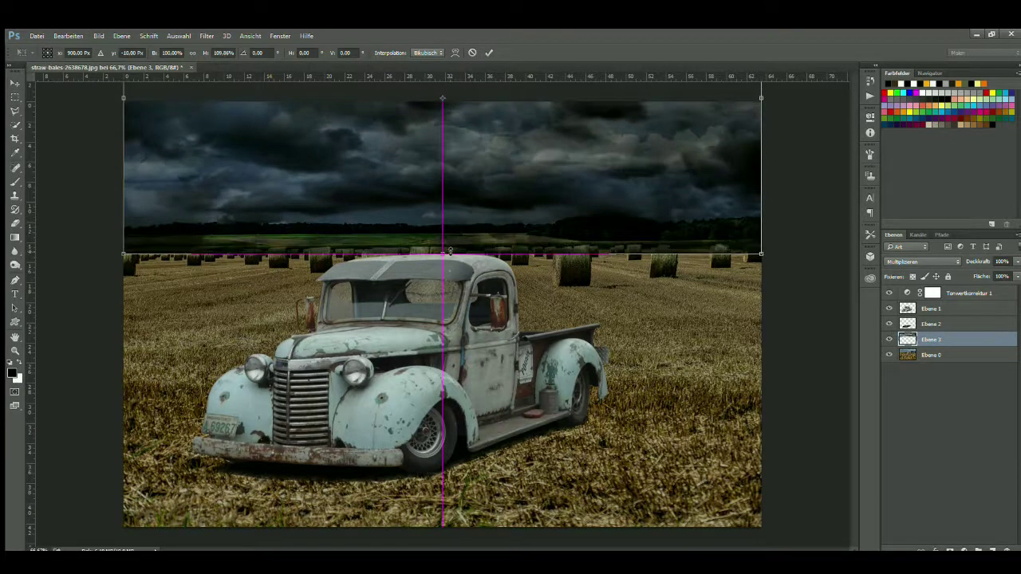
key(Return)
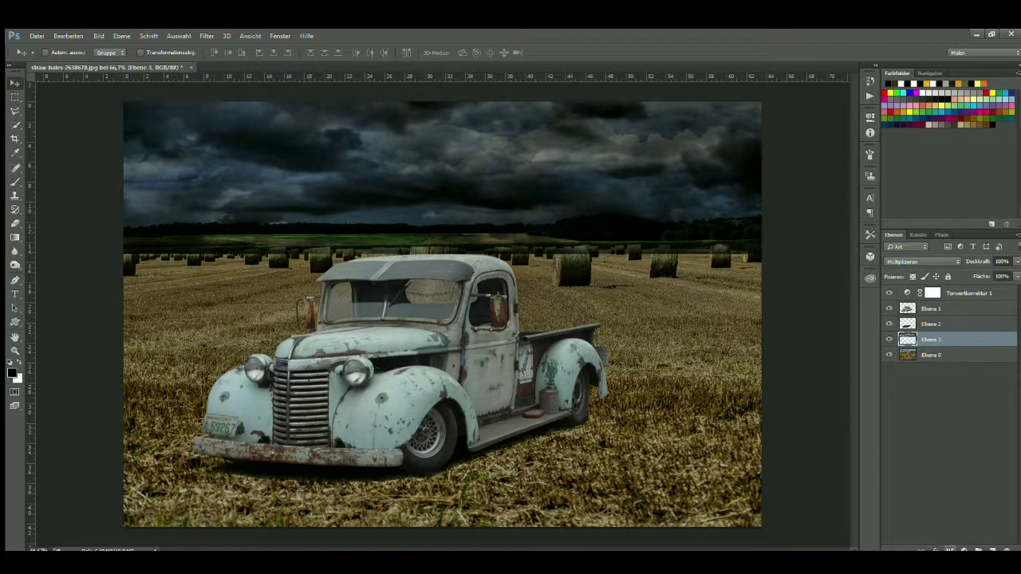
click(950, 549)
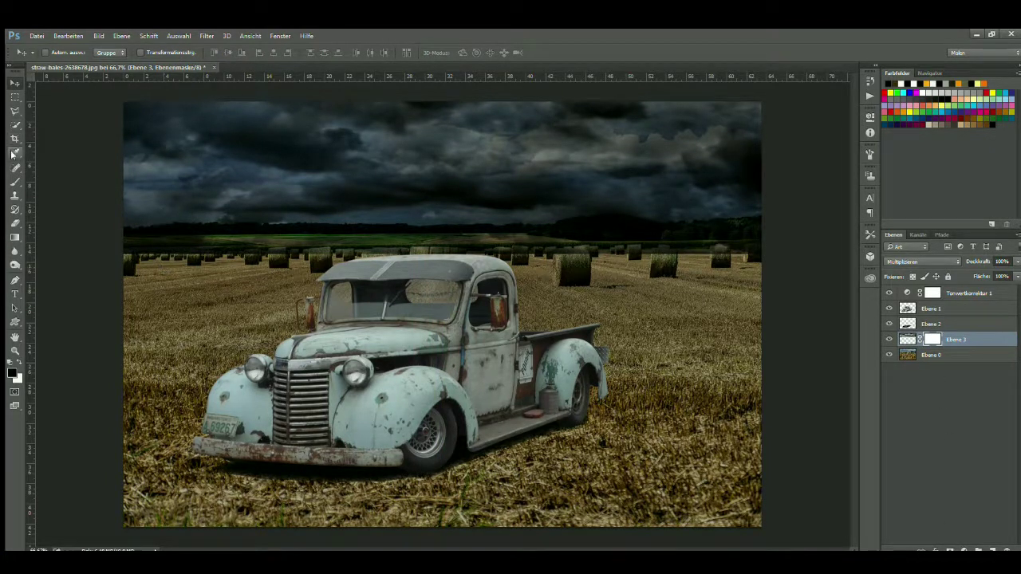
- Paint black at 71% opacity on Ebene 3's mask across the field band below the horizon
click(14, 182)
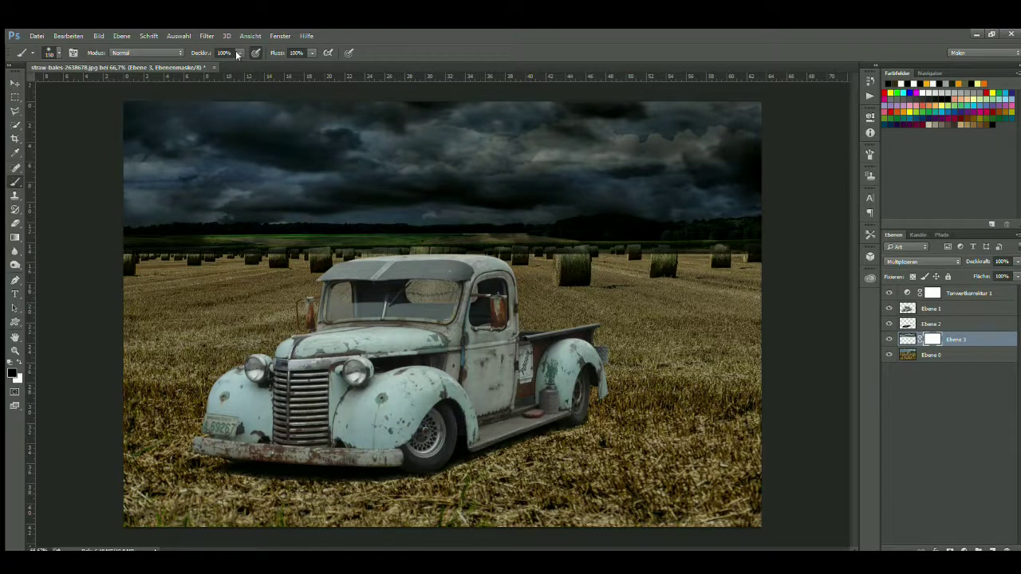
text(71)
drag(142, 289, 355, 282)
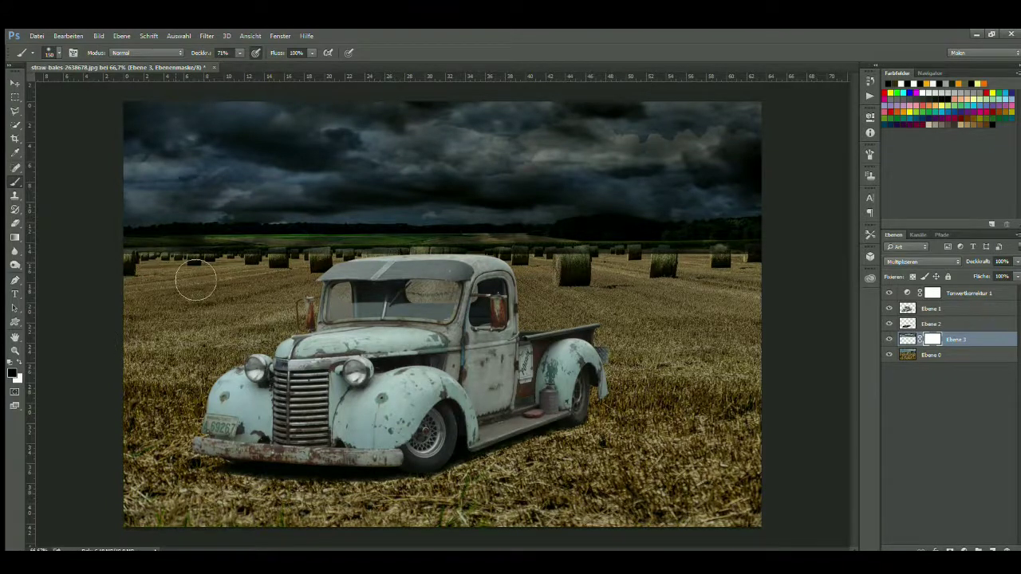
mouse_move(162, 295)
mouse_down()
mouse_move(635, 279)
mouse_move(775, 301)
mouse_up()
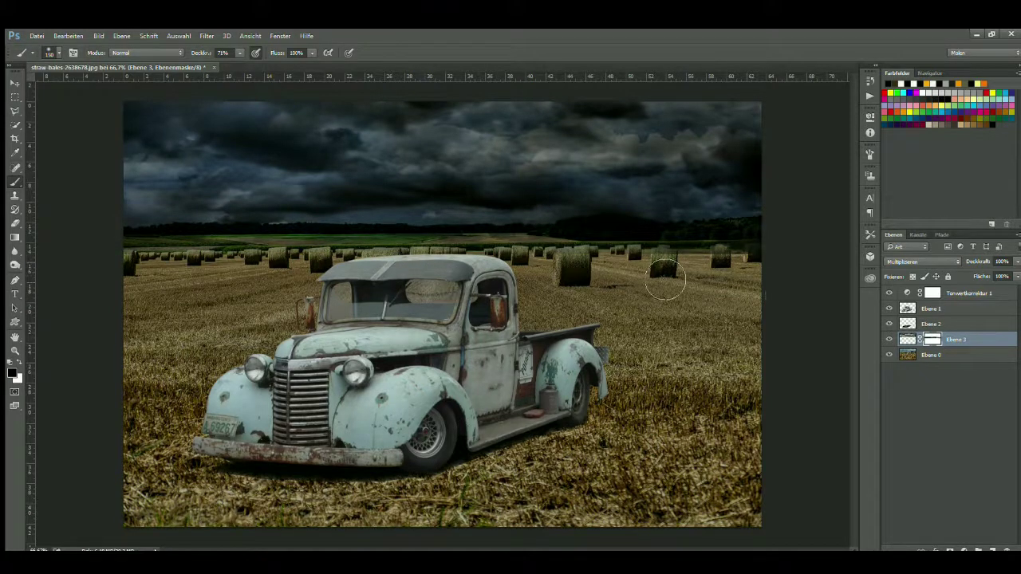
drag(638, 275, 806, 280)
drag(622, 267, 733, 270)
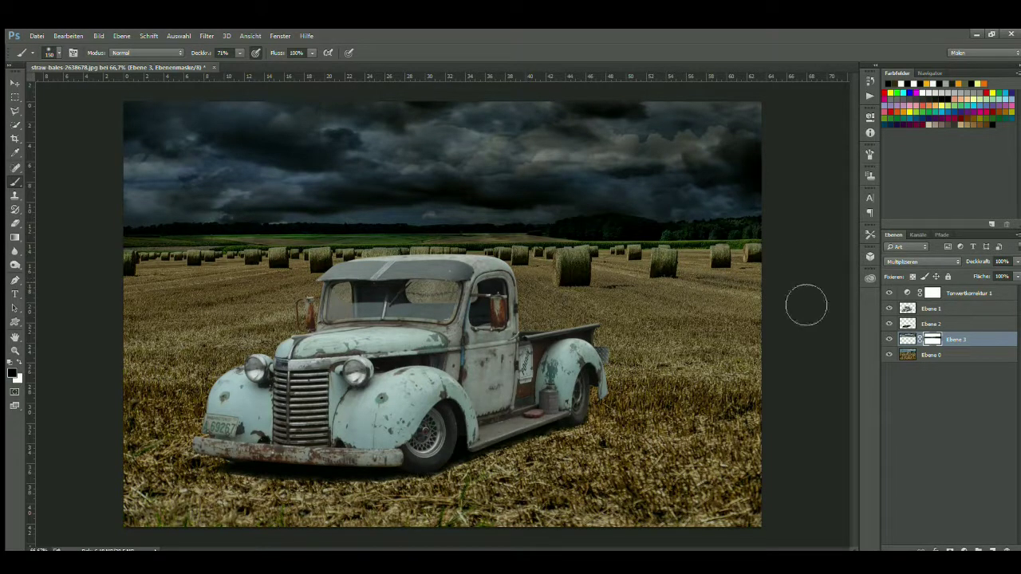
mouse_move(134, 275)
mouse_down()
mouse_move(588, 272)
mouse_move(851, 252)
mouse_up()
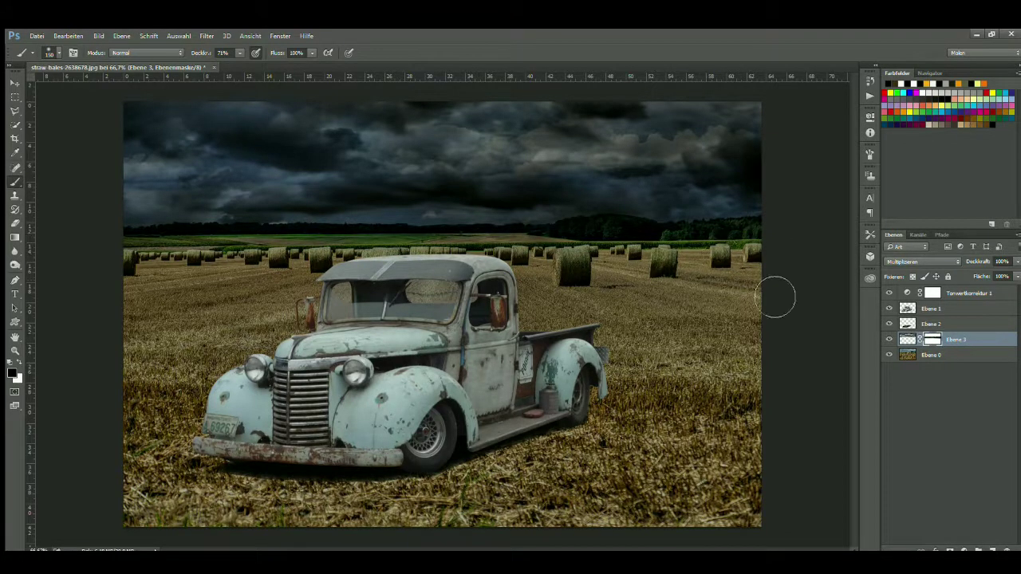
- Add empty layer Ebene 4 above Ebene 0 and rectangle-select the field from the horizon down
click(952, 355)
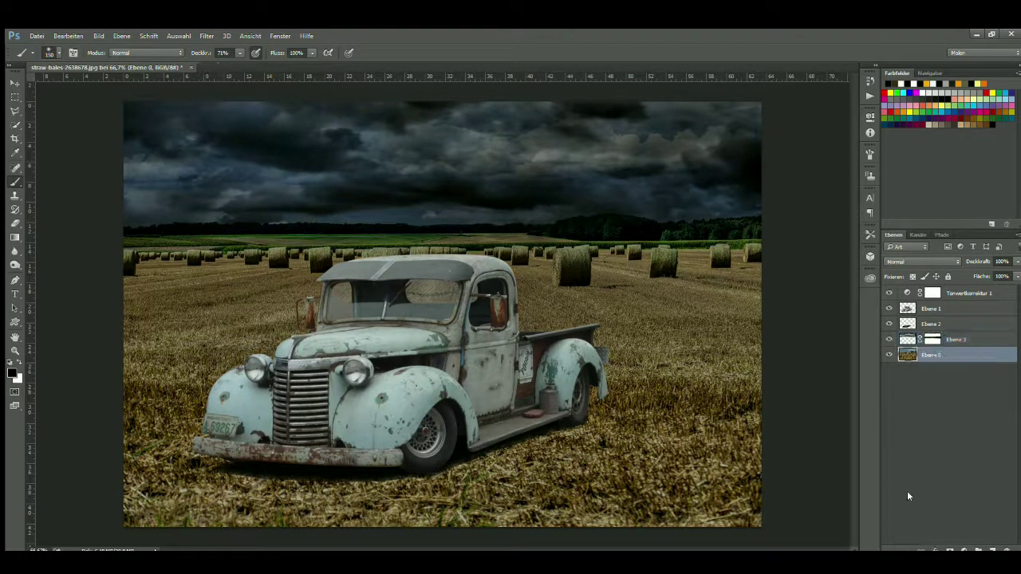
click(994, 551)
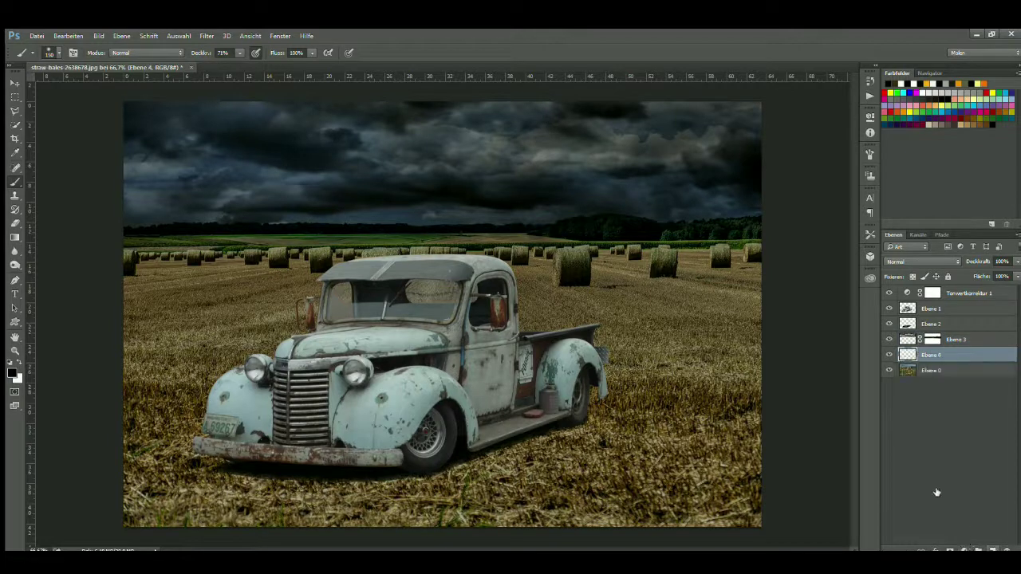
click(14, 97)
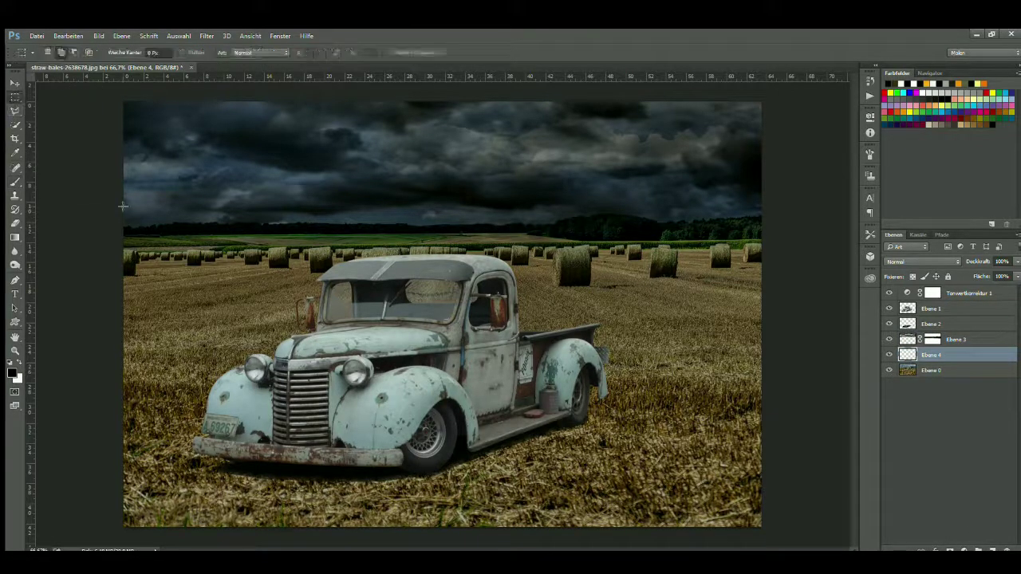
mouse_move(112, 212)
mouse_down()
mouse_move(768, 399)
mouse_move(770, 429)
mouse_up()
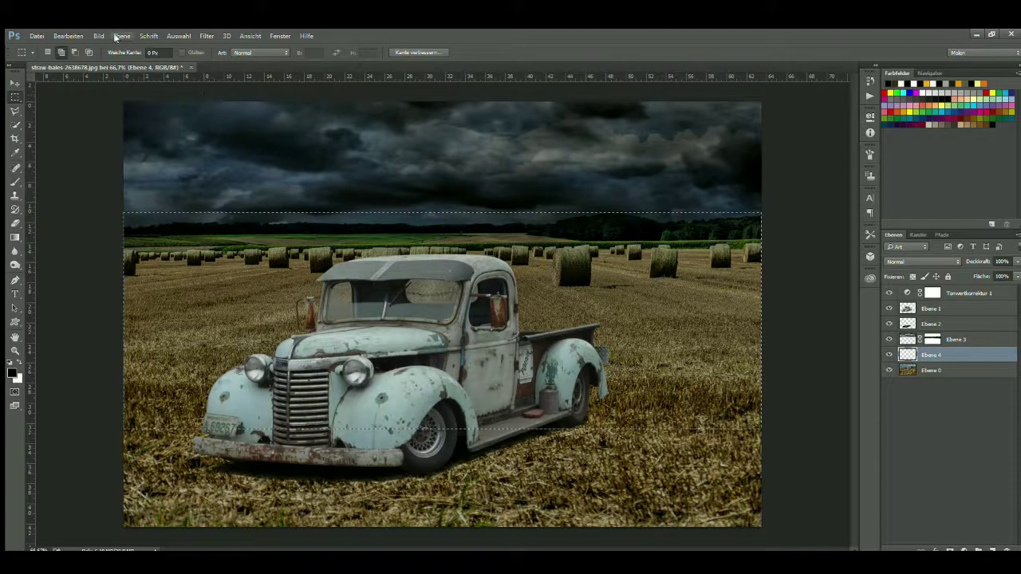
click(14, 237)
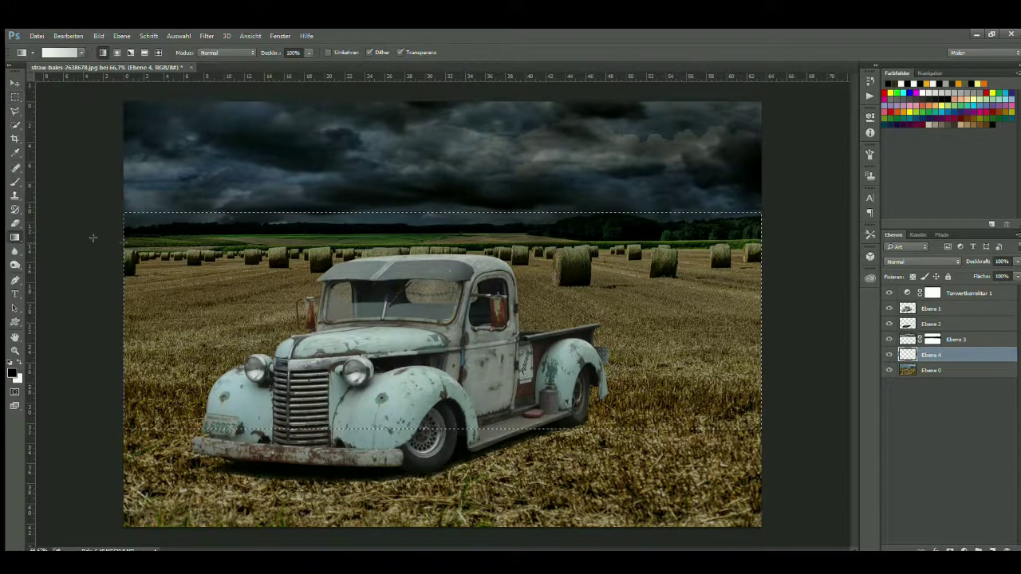
key(i)
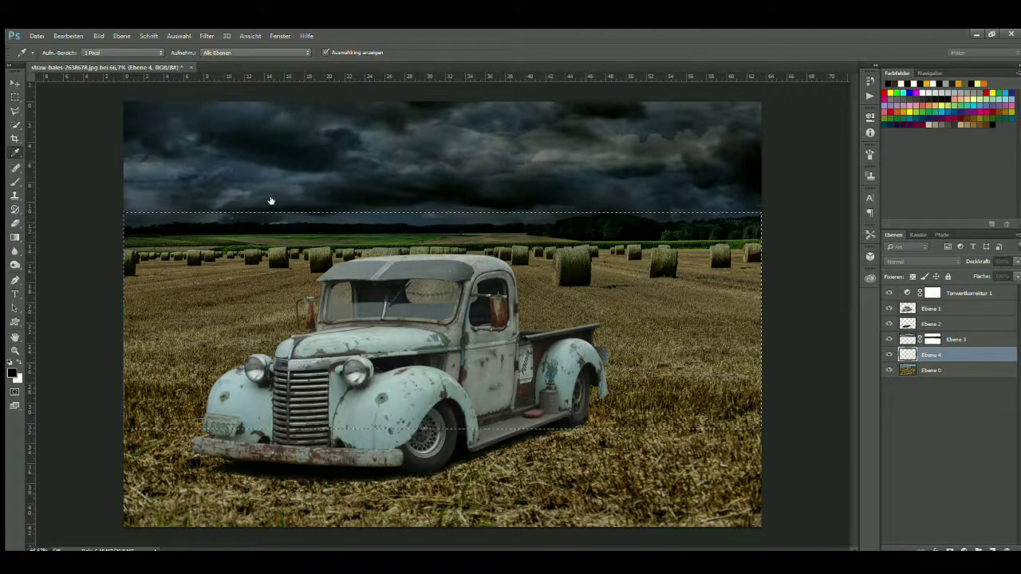
- Draw a black-to-transparent gradient over the selected field, fading up toward the horizon
key(g)
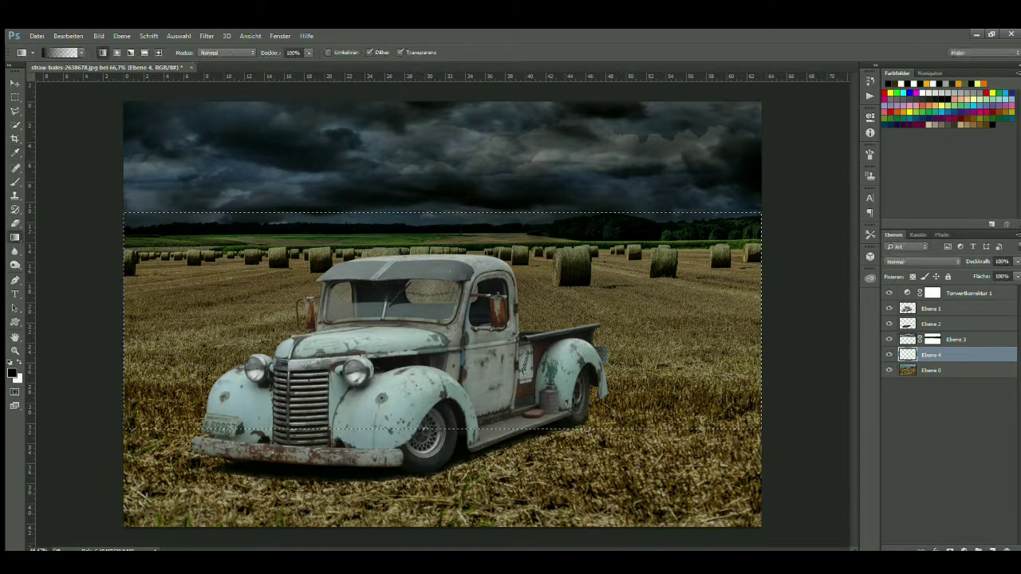
drag(482, 428, 482, 219)
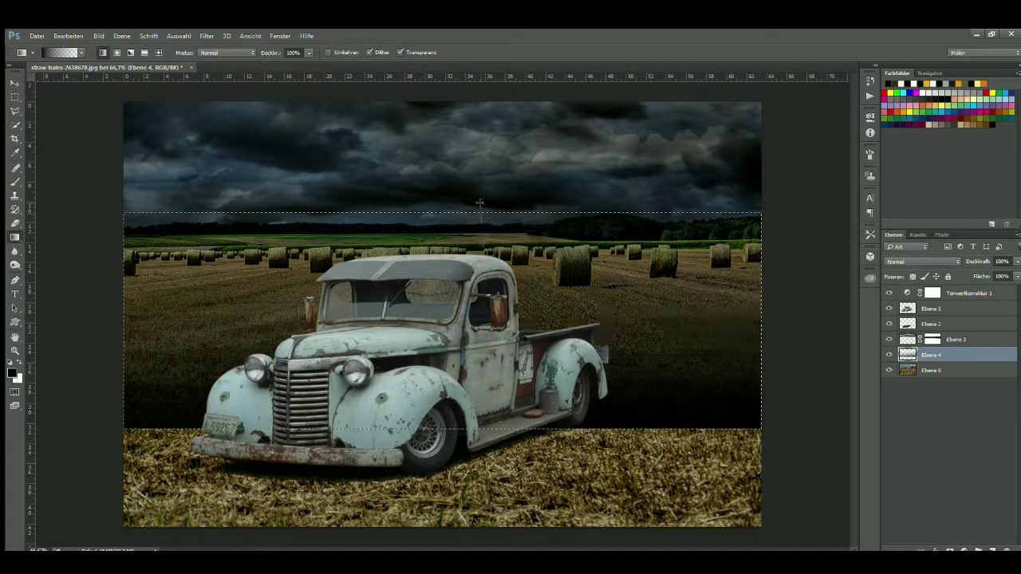
drag(494, 431, 481, 206)
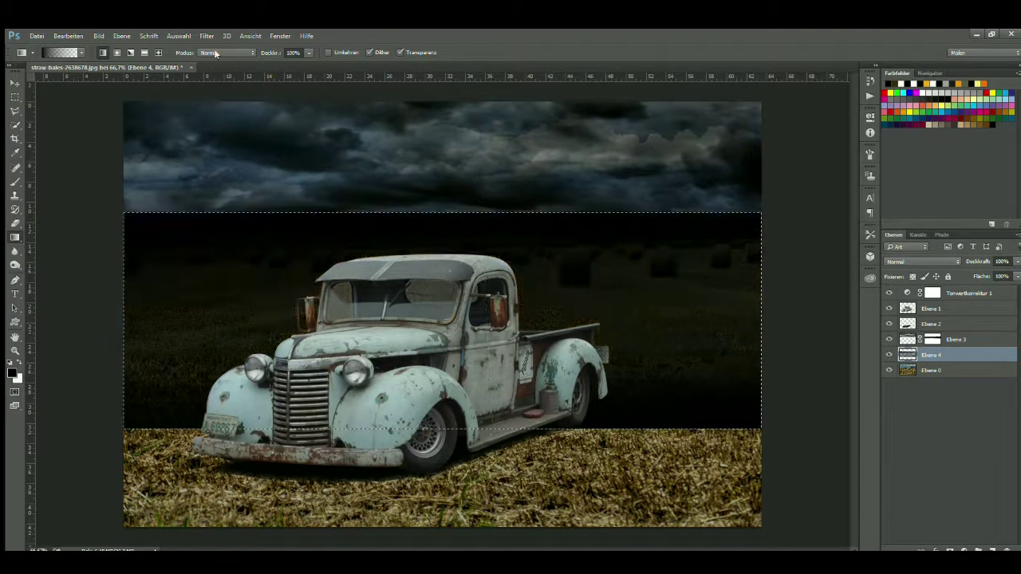
key(ctrl+z)
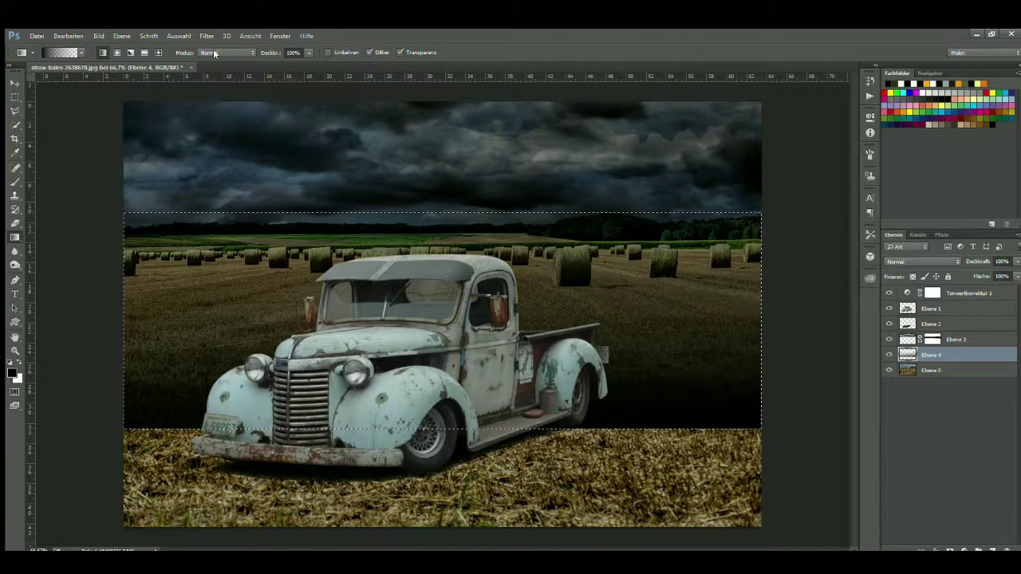
key(ctrl+z)
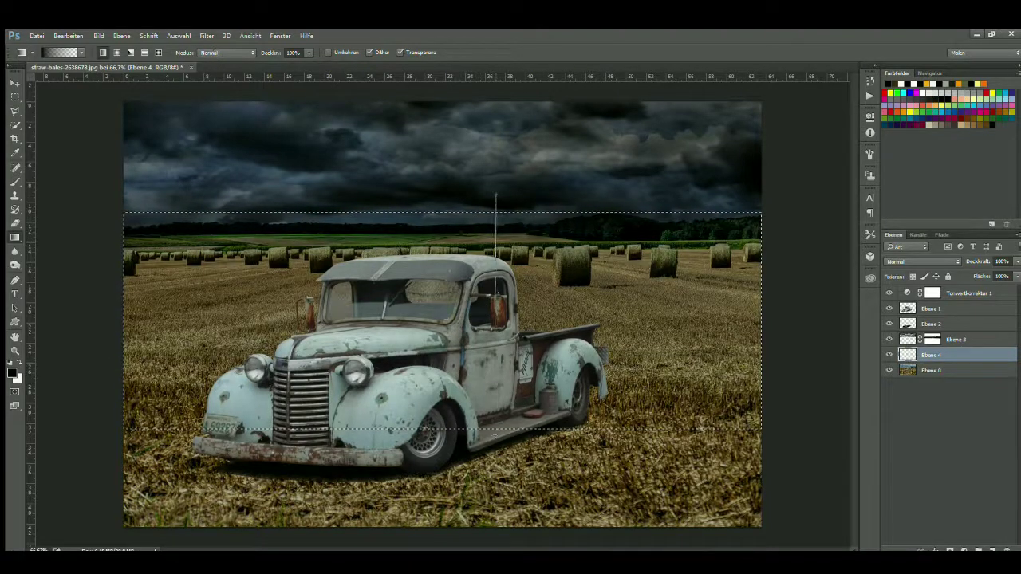
drag(495, 195, 496, 196)
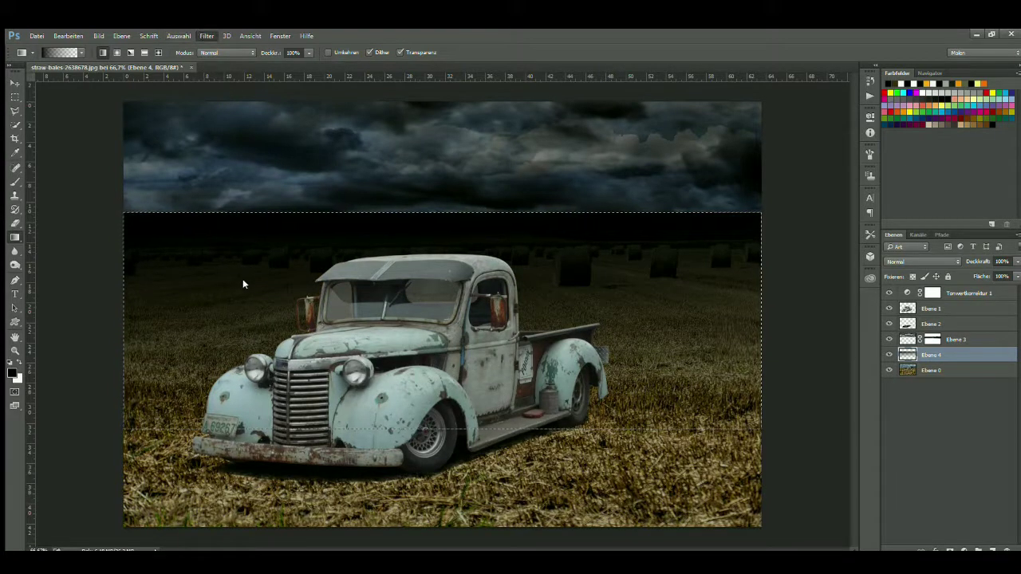
- Toggle the gradient with undo/redo to compare, keep it, and deselect the field
key(h)
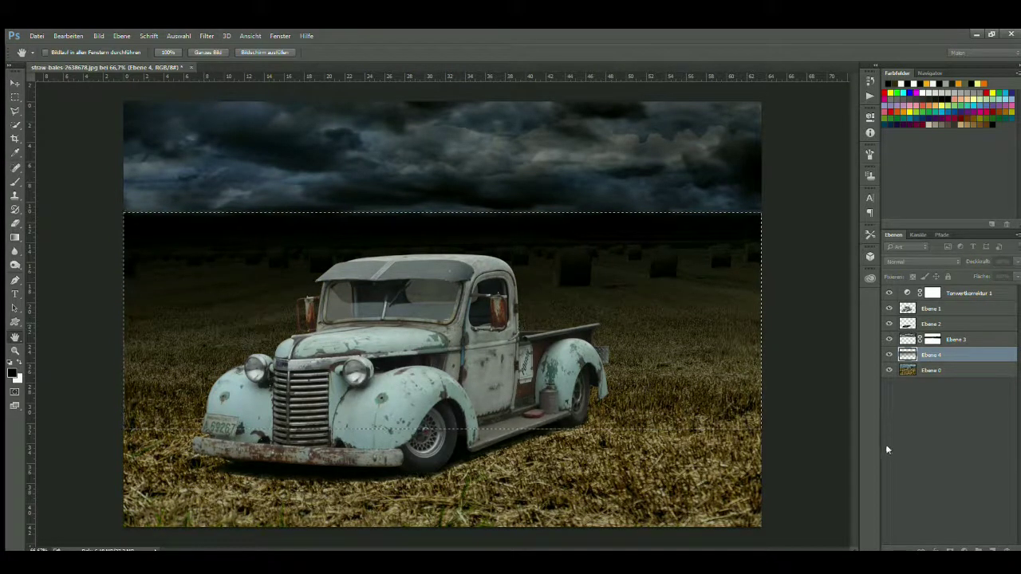
key(ctrl+z)
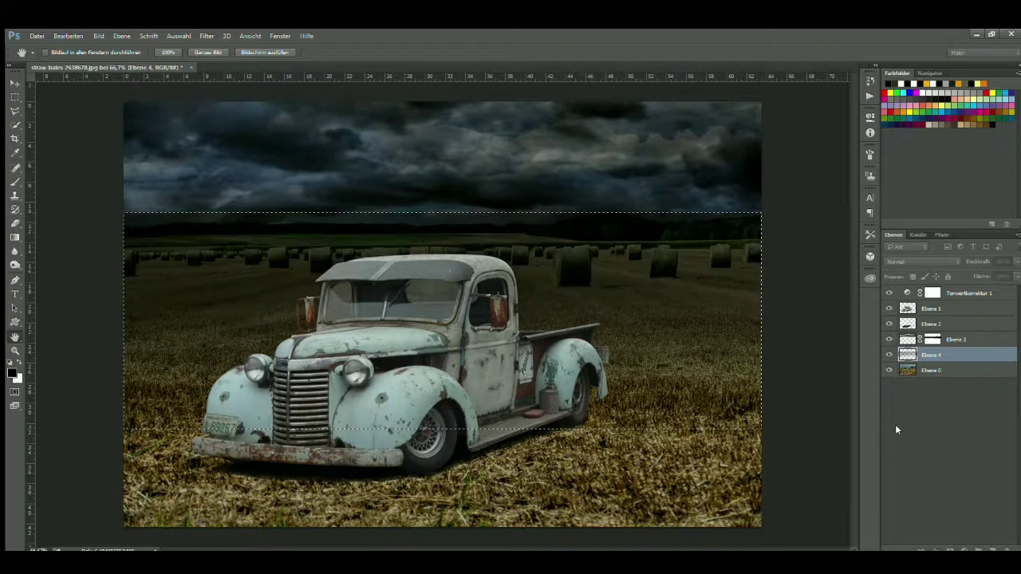
key(ctrl+z)
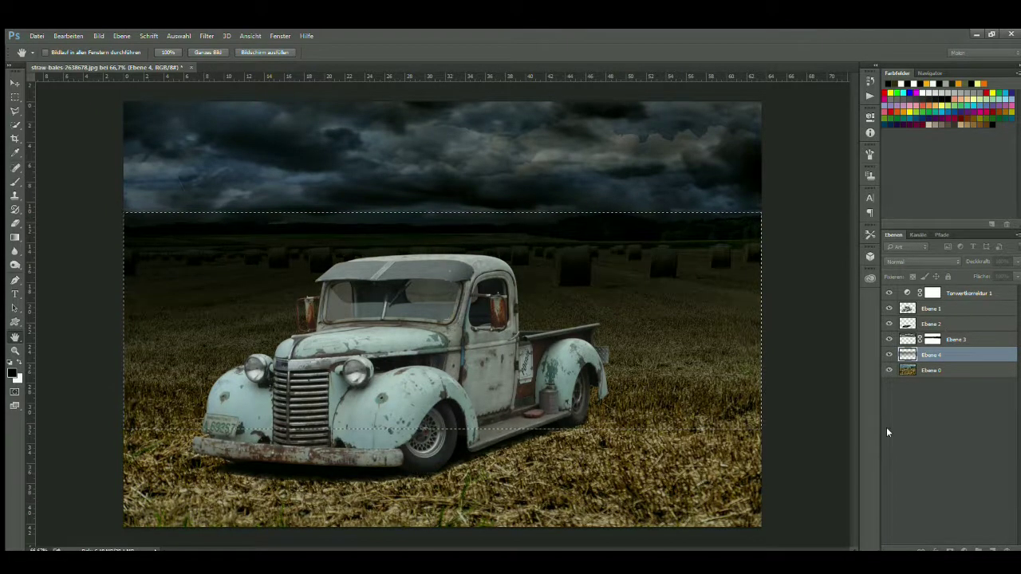
key(ctrl+z)
key(g)
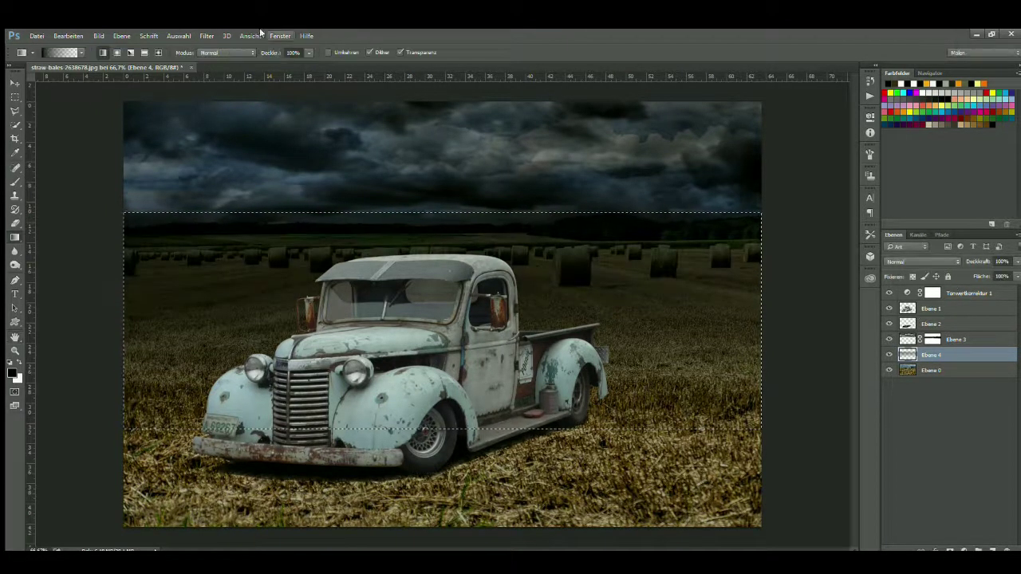
key(ctrl+alt+z)
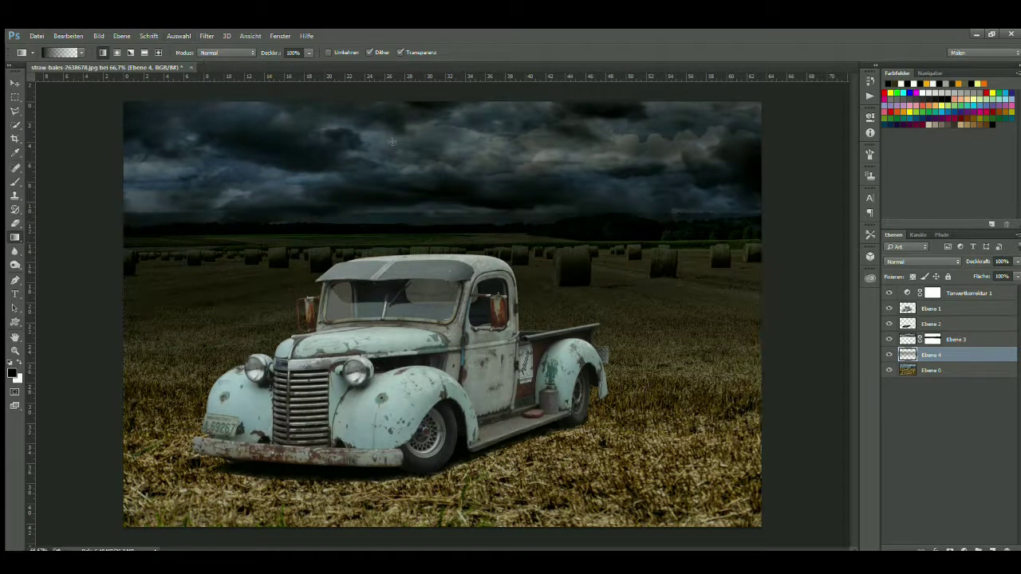
click(13, 183)
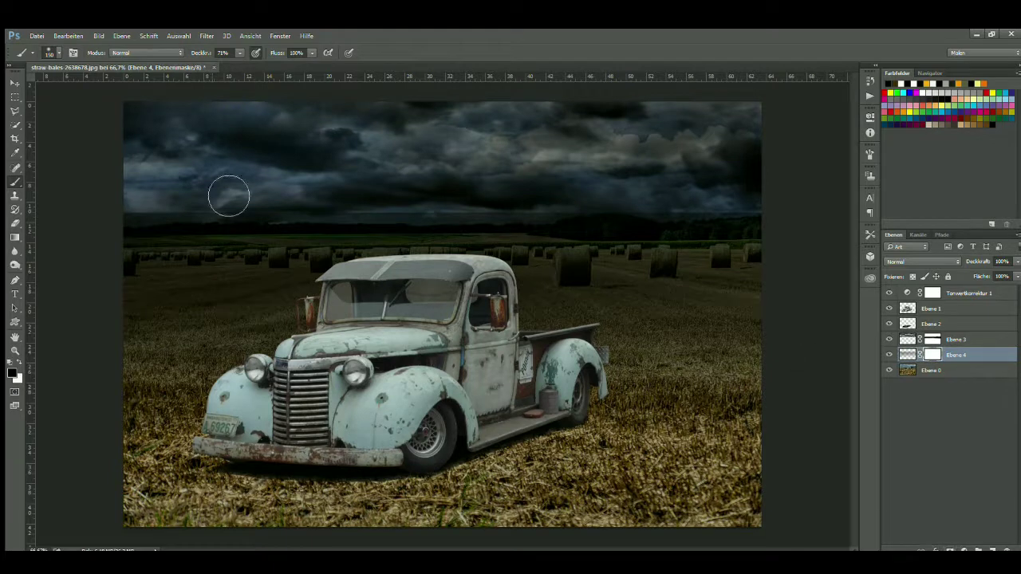
- Restore left-field brightness on Ebene 4's mask with a 400 px brush; add Ebene 5 above the sky
key(bracketright)
key(bracketright)
key(bracketright)
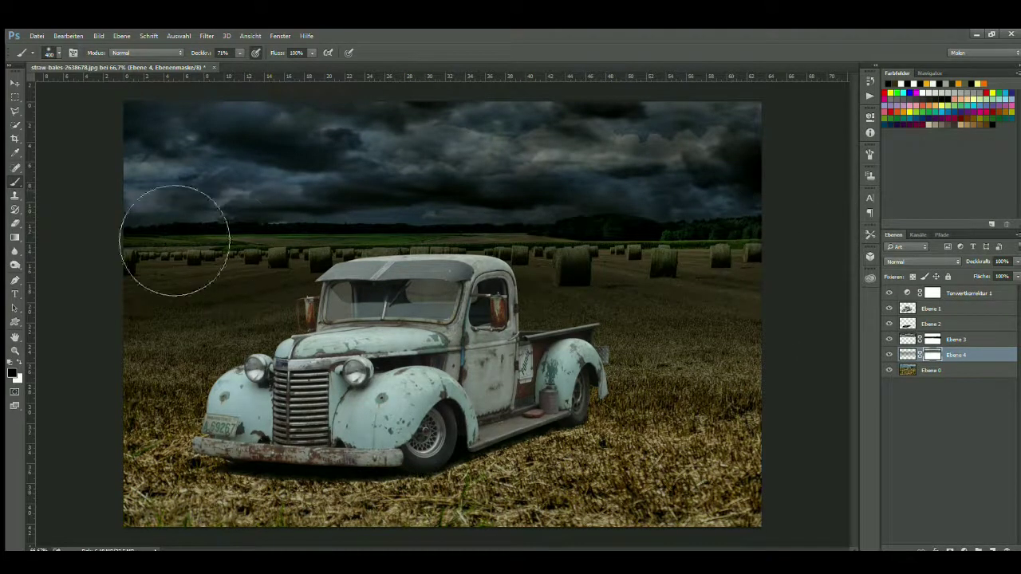
drag(183, 255, 209, 256)
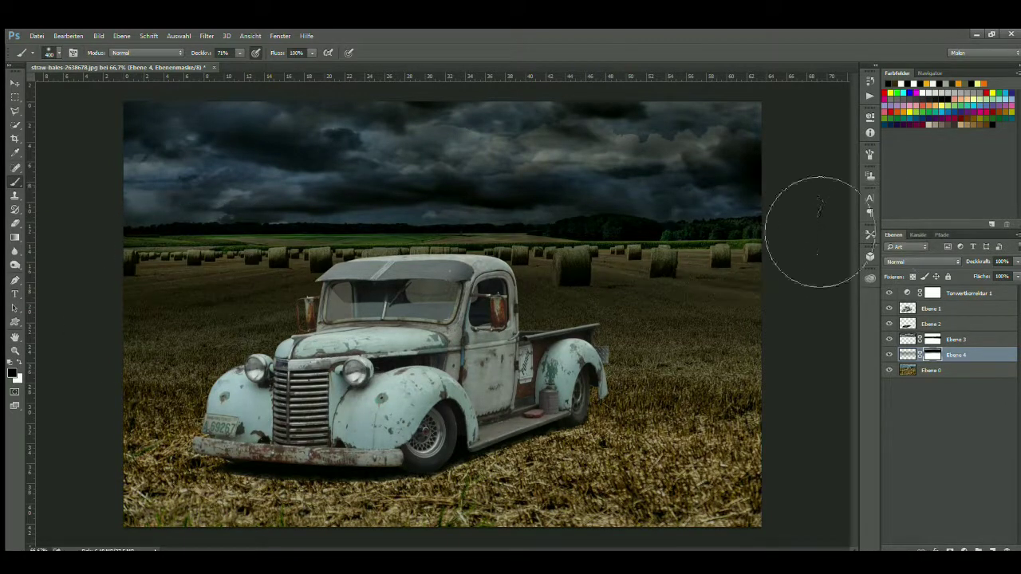
drag(315, 211, 416, 266)
click(976, 341)
key(ctrl+shift+alt+n)
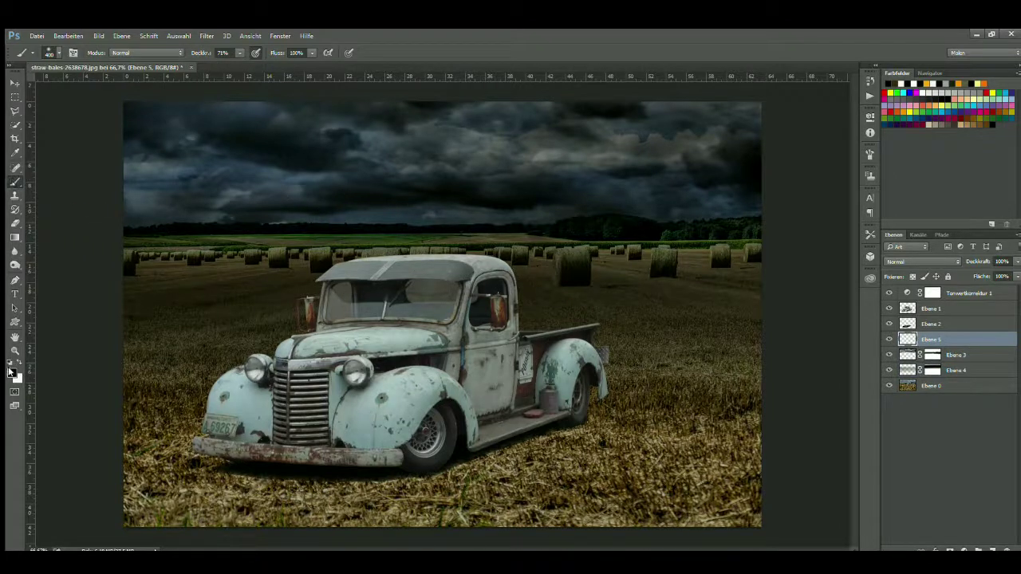
- Sample an orange tone and paint a soft glow in the upper-right sky at 51% opacity
key(i)
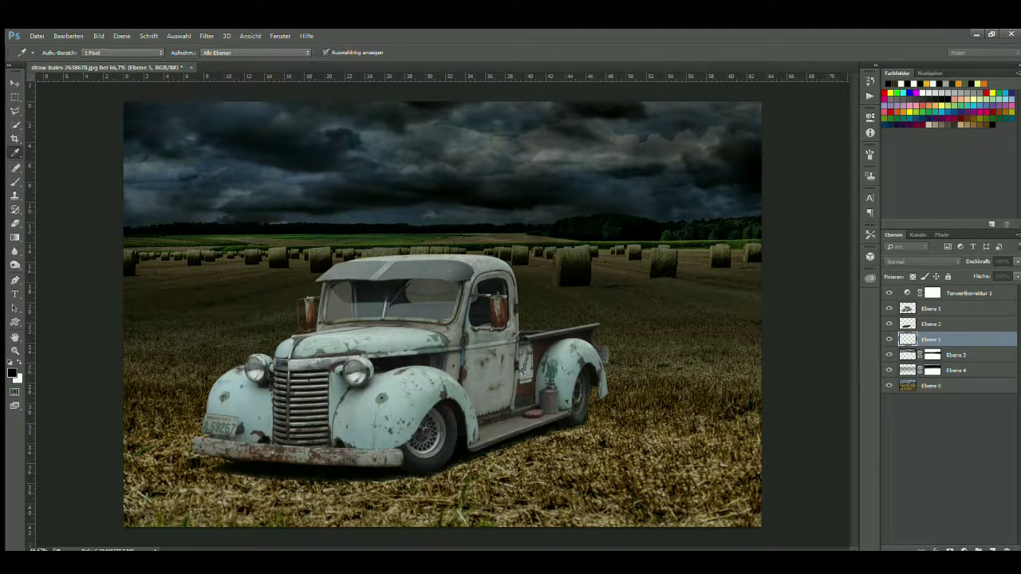
click(498, 308)
key(b)
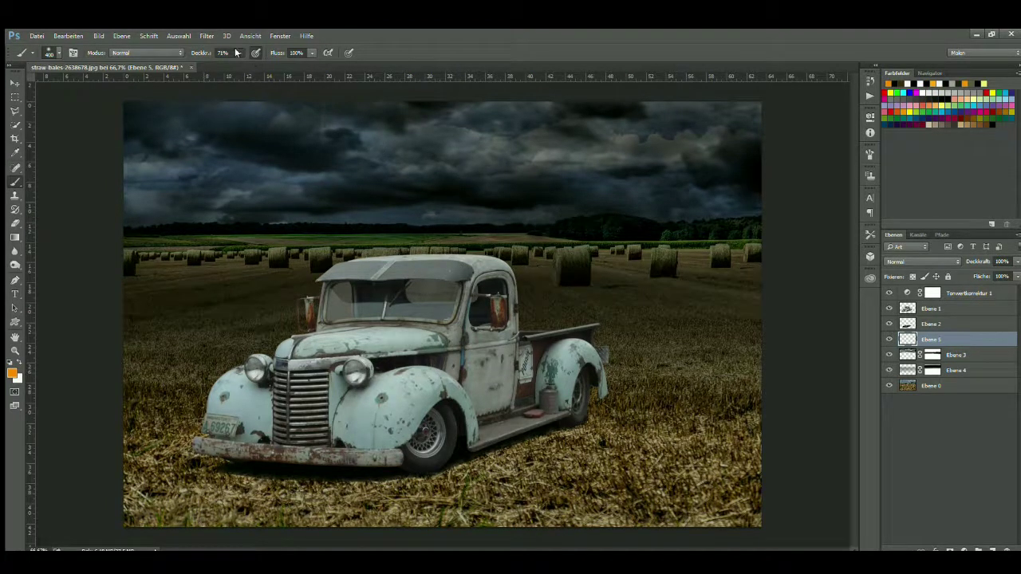
key(5)
key(1)
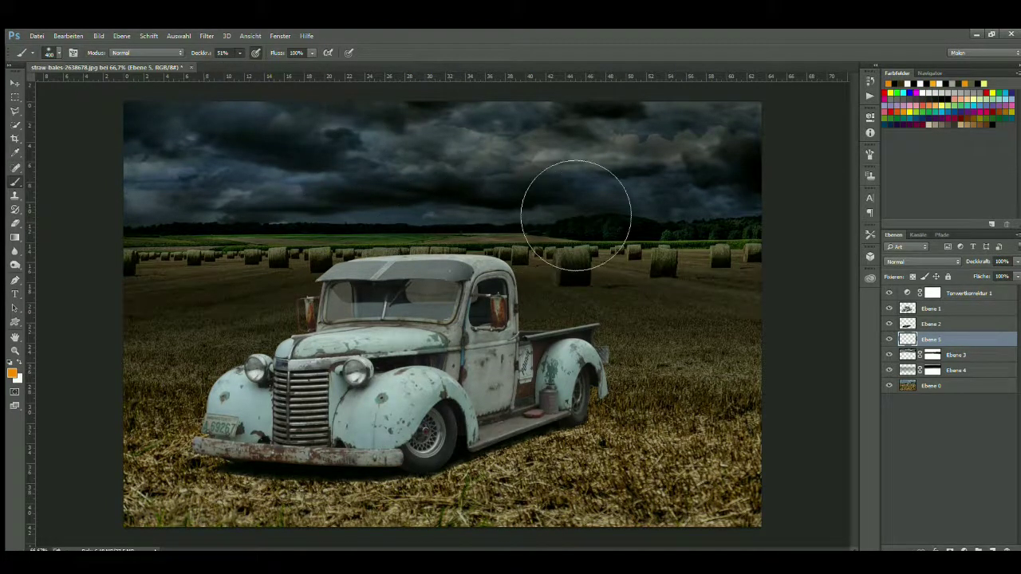
drag(683, 203, 628, 157)
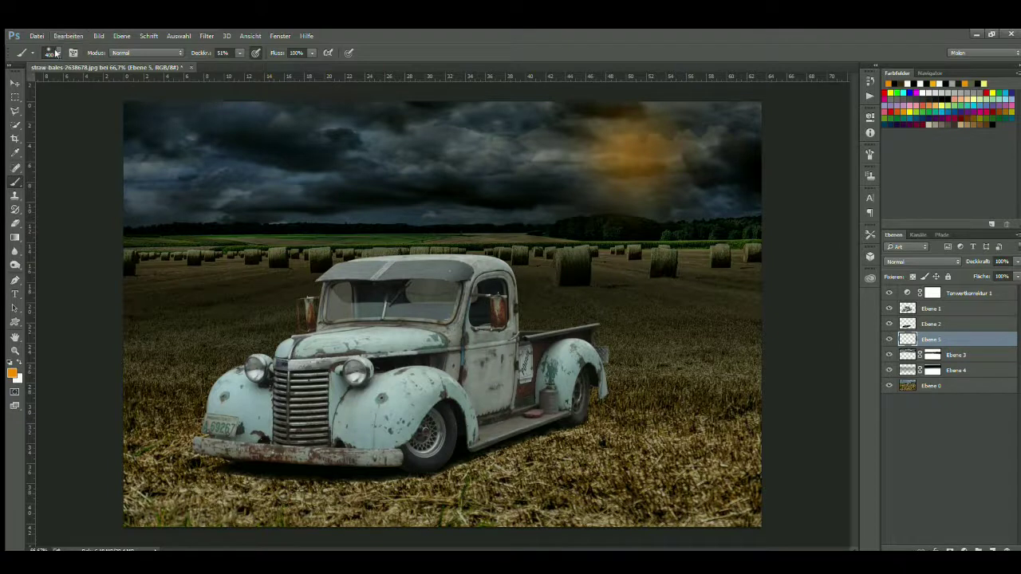
- Dab scattered orange across the sky at brush sizes 700, 600 and 500, then stretch the layer downward
key(bracketleft)
key(bracketleft)
key(bracketleft)
key(bracketright)
key(bracketright)
key(bracketright)
drag(443, 328, 822, 327)
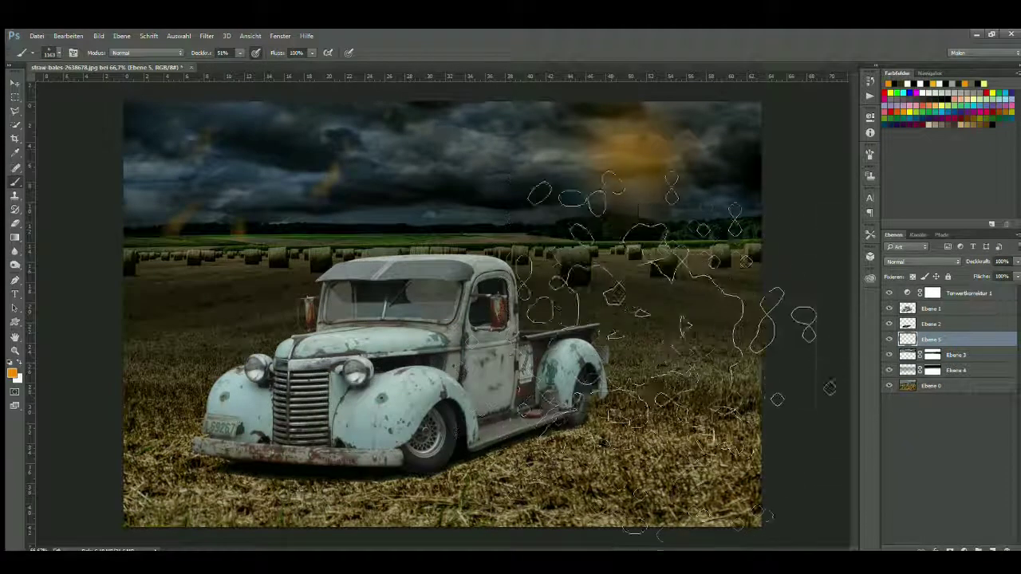
key(bracketleft)
key(bracketleft)
key(bracketleft)
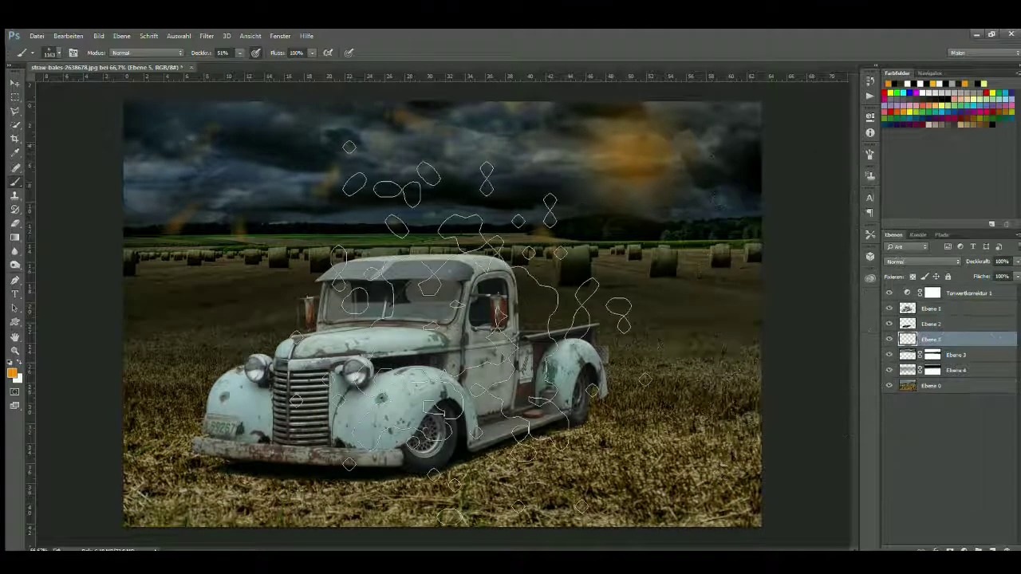
drag(542, 255, 797, 263)
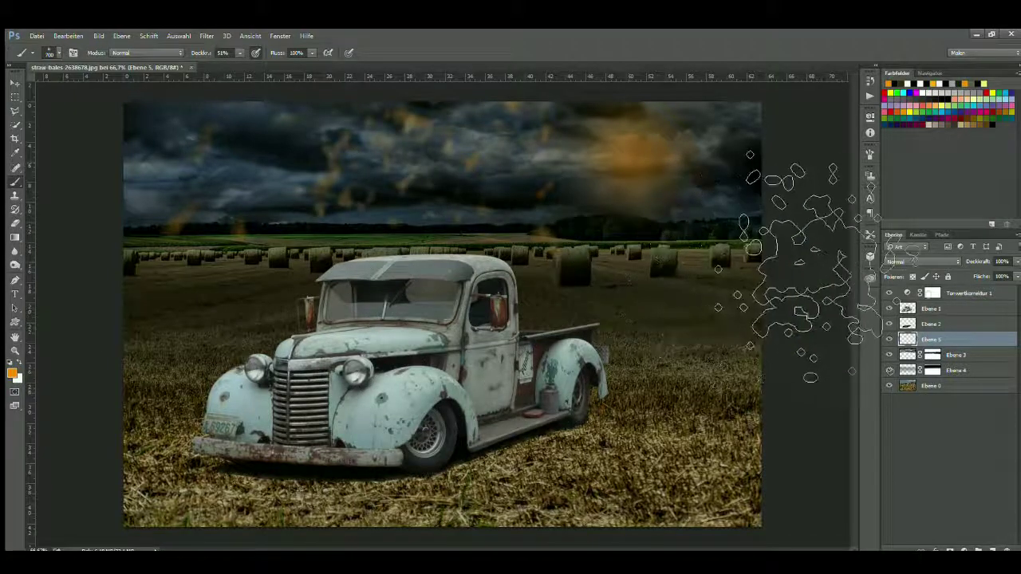
key(bracketleft)
drag(227, 215, 806, 240)
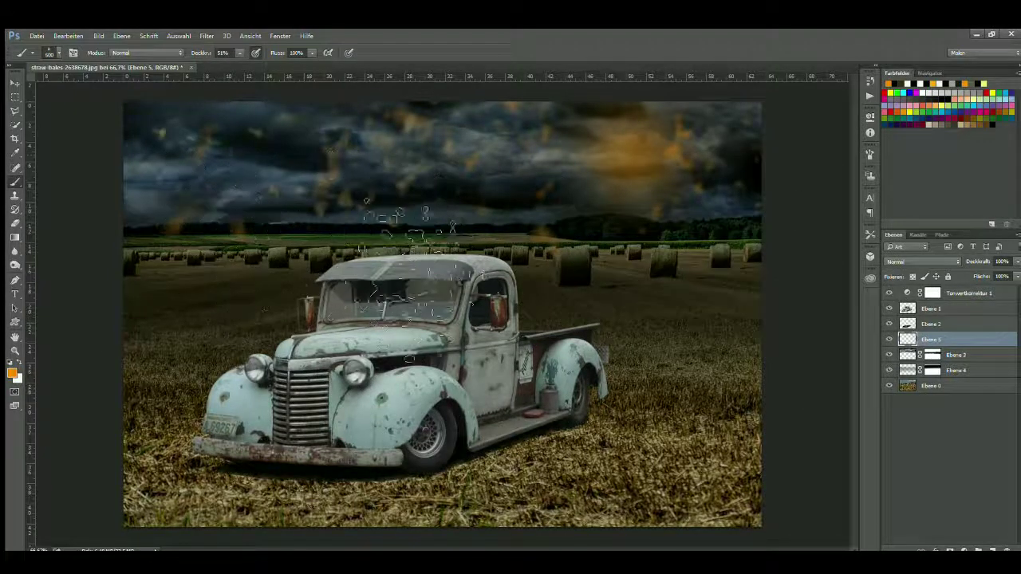
key(bracketleft)
mouse_move(702, 205)
mouse_down()
mouse_move(376, 194)
mouse_move(273, 205)
mouse_up()
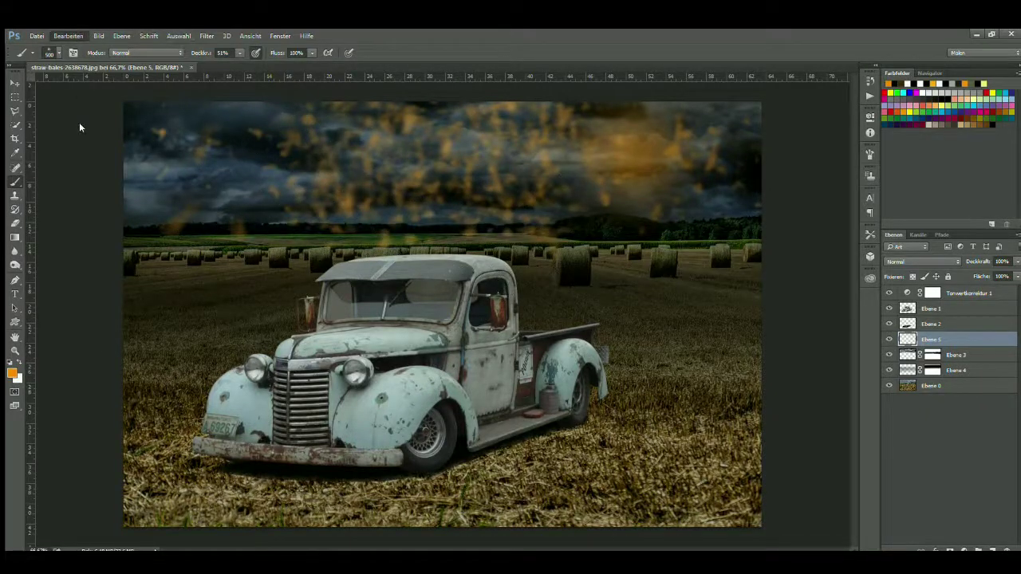
key(ctrl+t)
drag(443, 312, 434, 435)
- Widen the orange-dab layer to the right and left and commit the transform
mouse_move(759, 433)
mouse_down()
mouse_move(695, 434)
mouse_move(813, 413)
mouse_up()
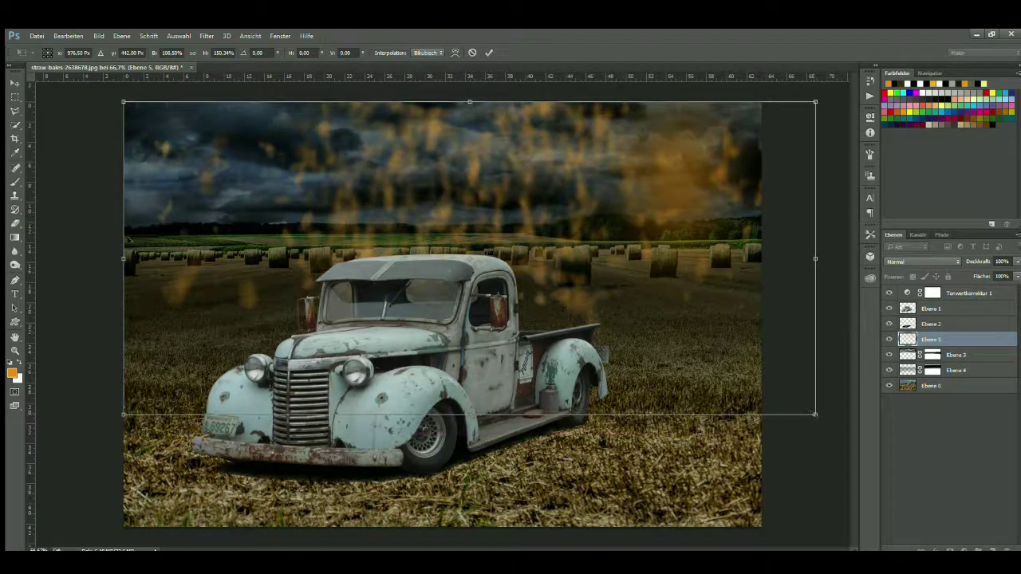
drag(124, 258, 45, 252)
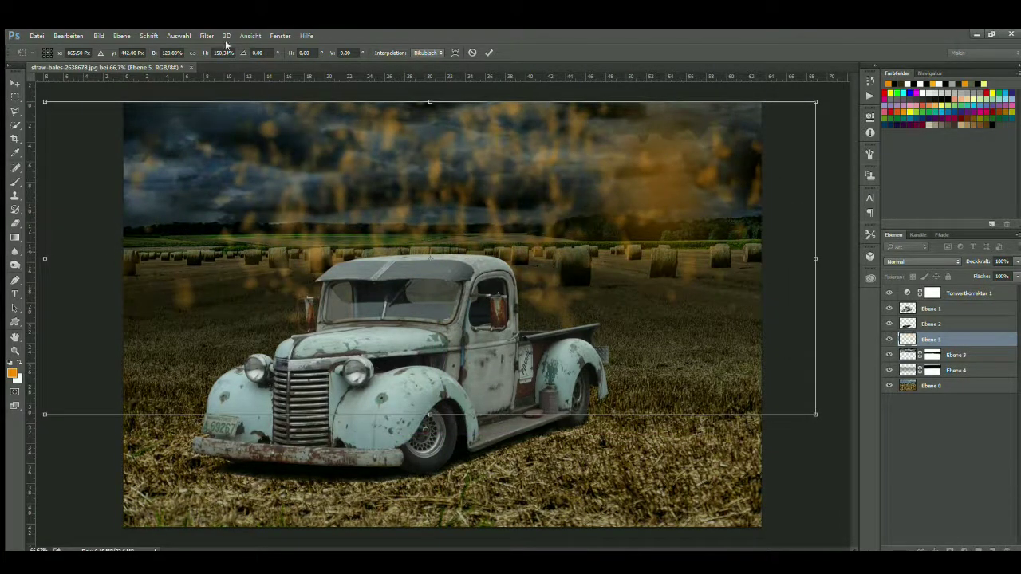
click(487, 53)
key(b)
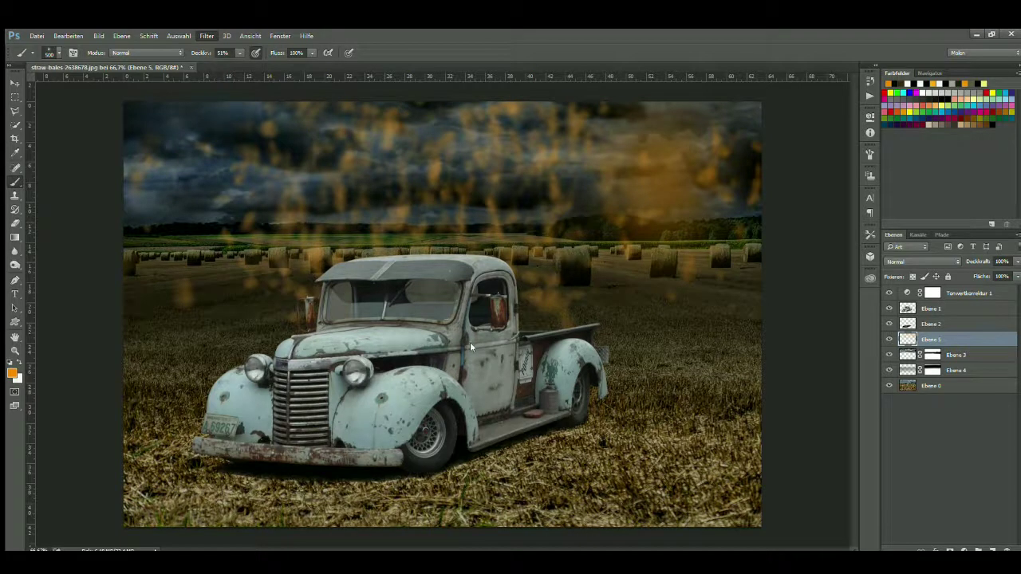
key(space)
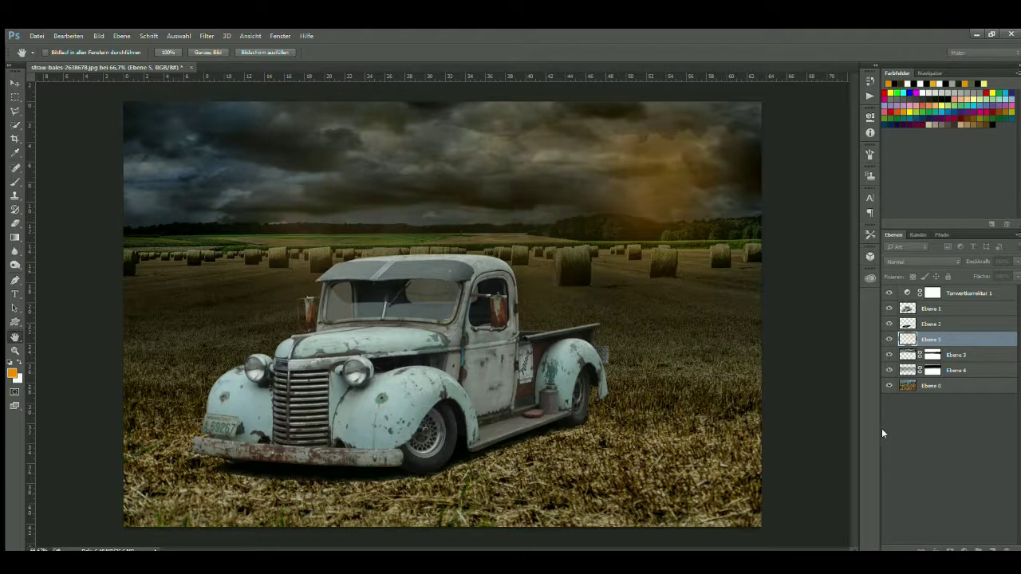
- Nudge the orange light layer into place and hide it along the scene's right edge
key(b)
click(14, 83)
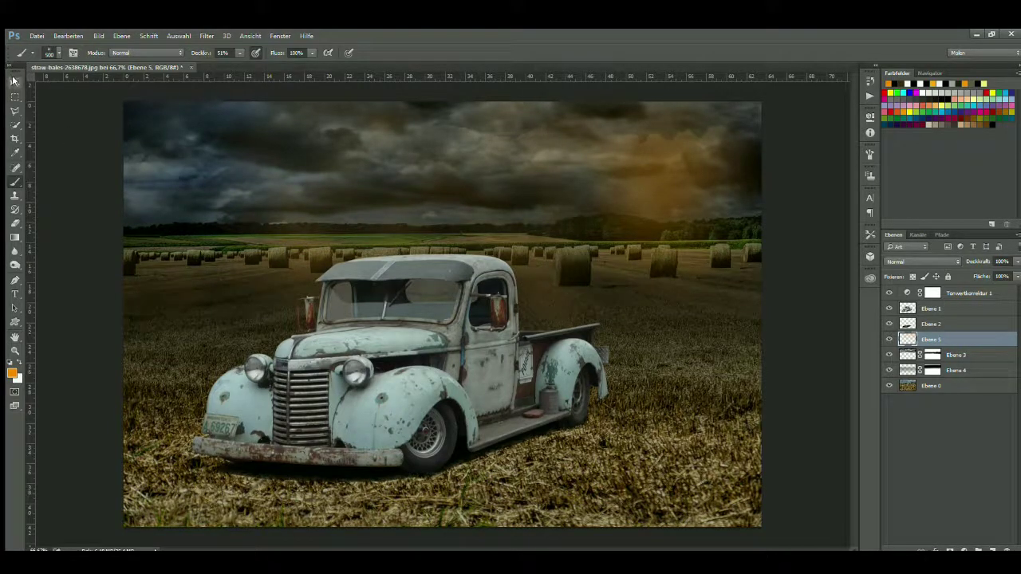
drag(592, 168, 592, 163)
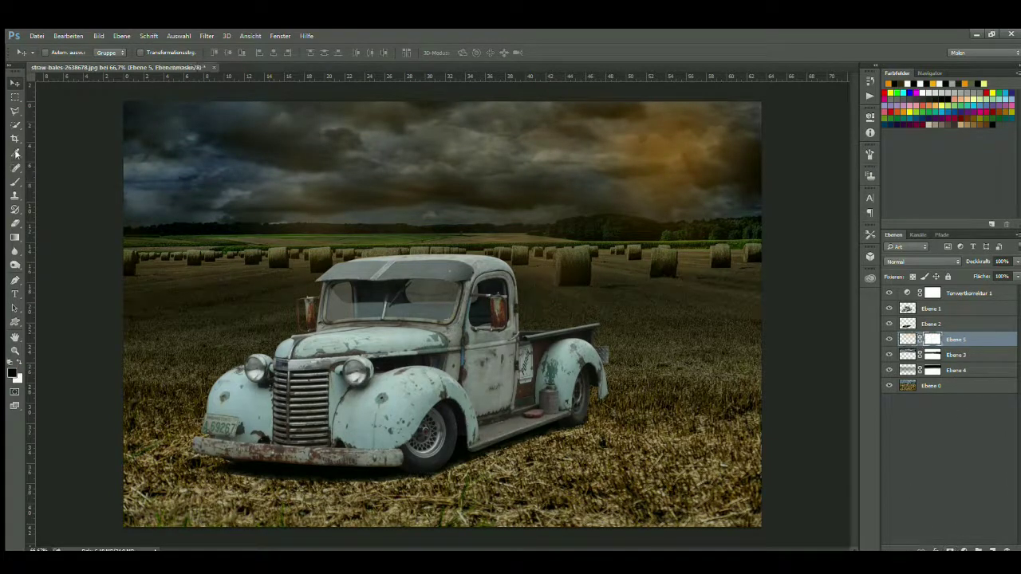
click(14, 182)
mouse_move(667, 272)
mouse_down()
mouse_move(789, 248)
mouse_move(570, 240)
mouse_move(810, 223)
mouse_move(782, 187)
mouse_move(814, 250)
mouse_move(762, 295)
mouse_up()
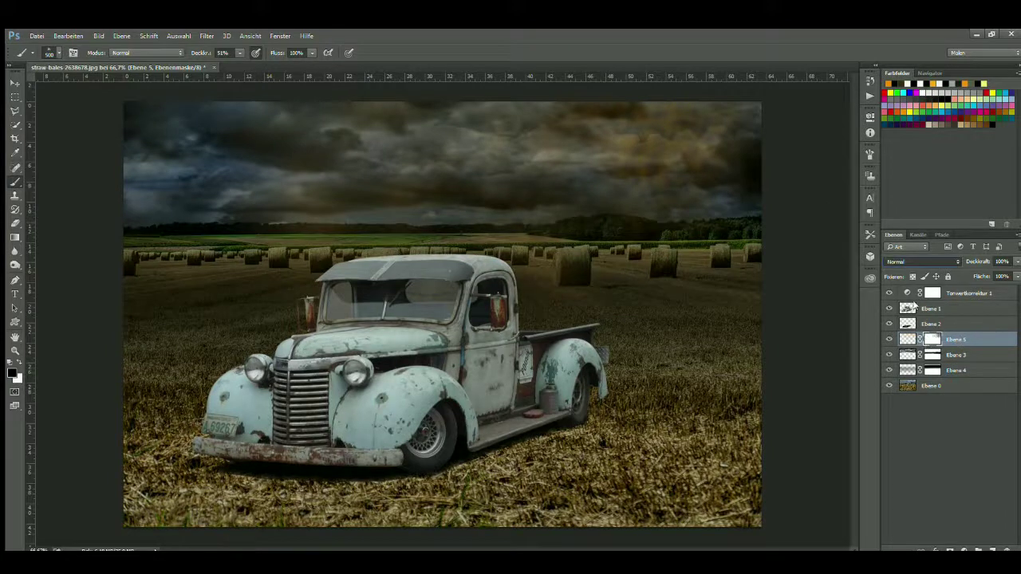
- Cycle the light layer's blend modes to Ineinanderkopieren, then select the truck layer
key(shift+alt+m)
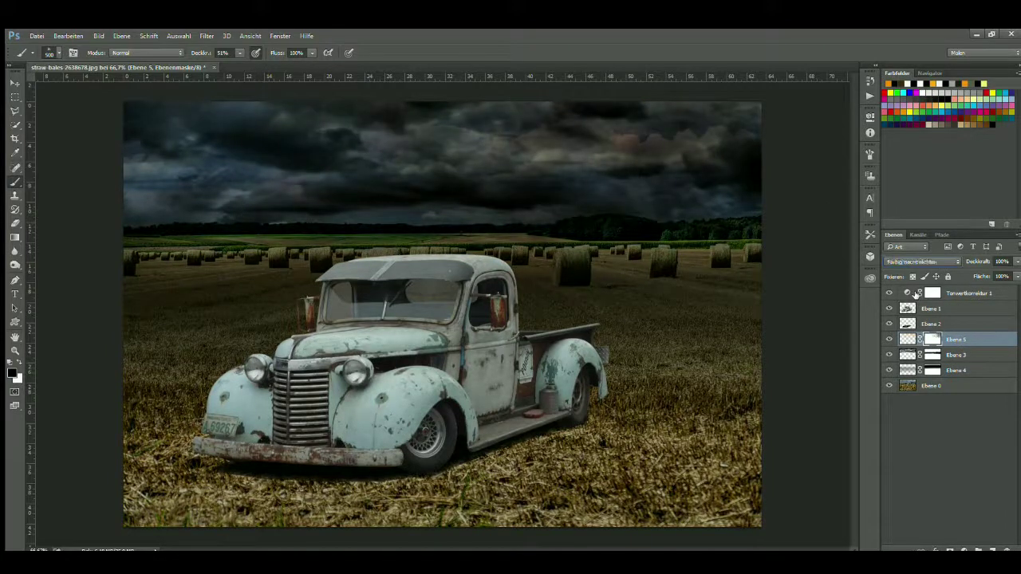
key(shift+plus)
key(shift+plus)
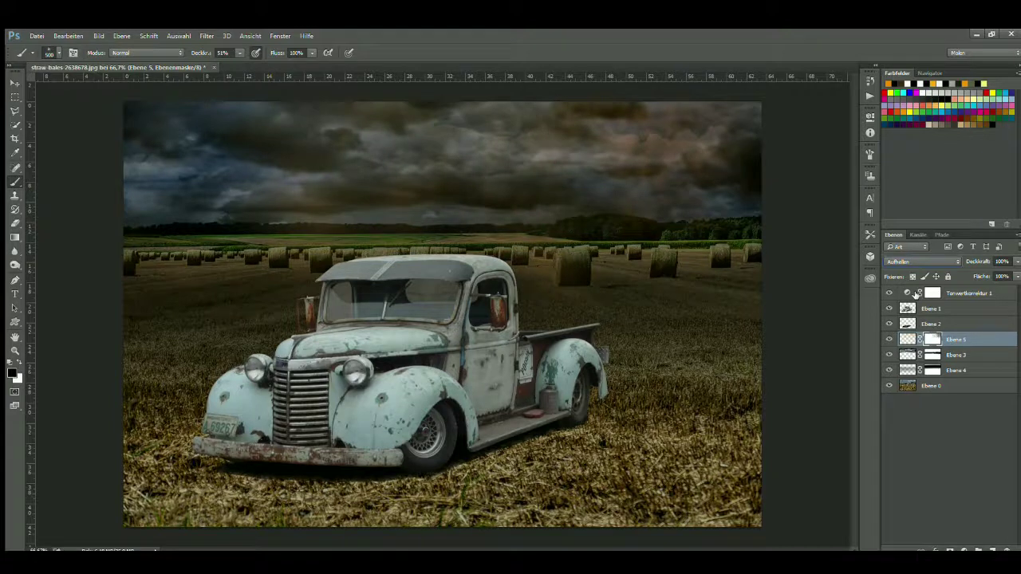
key(shift+plus)
key(shift+plus)
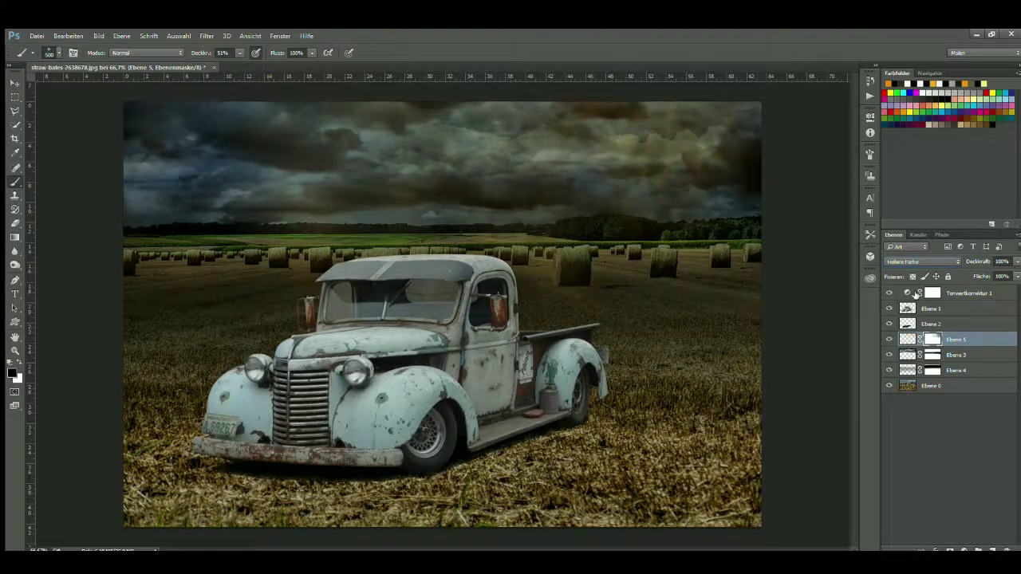
key(shift+plus)
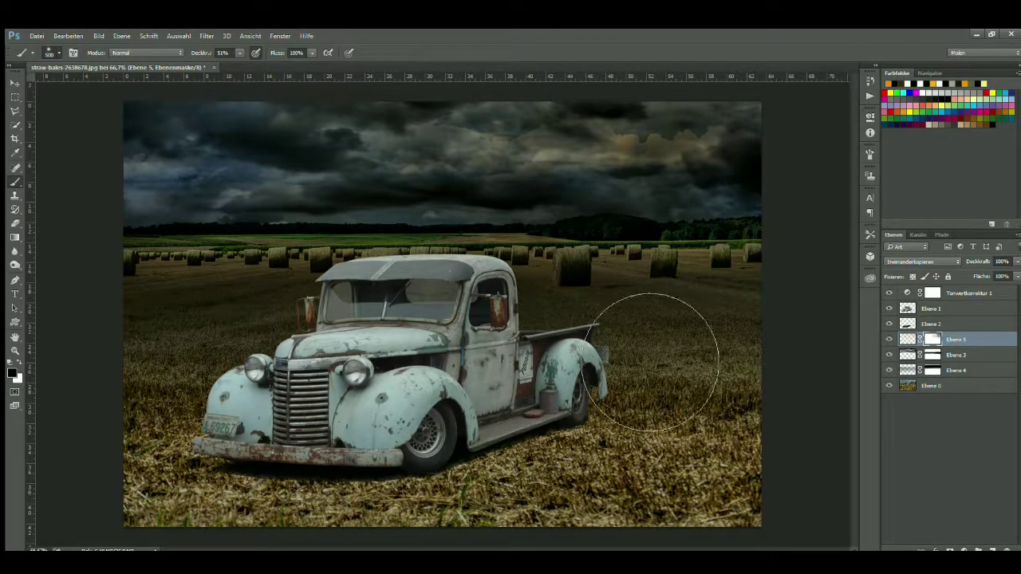
click(910, 308)
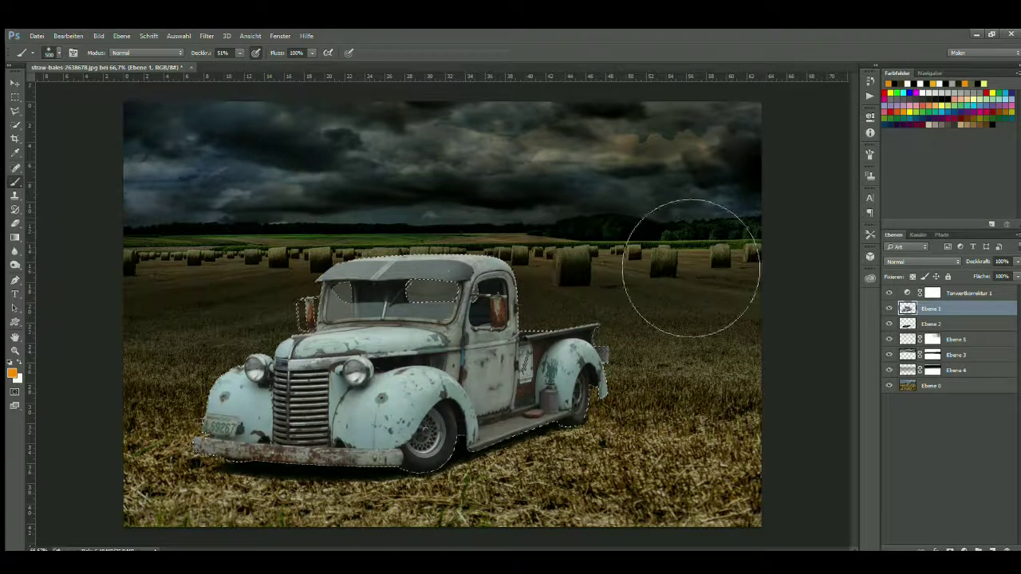
- Fill the truck's outline with black on a new layer, previewing and cancelling Gaussian Blur
ctrl+click(908, 309)
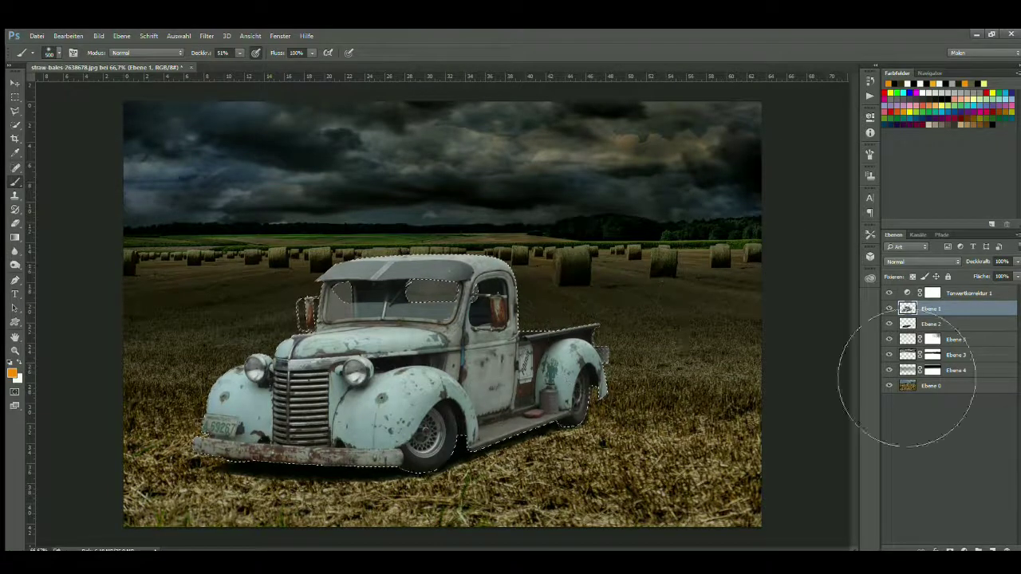
click(14, 182)
key(d)
mouse_move(356, 342)
mouse_down()
mouse_move(517, 352)
mouse_move(262, 445)
mouse_up()
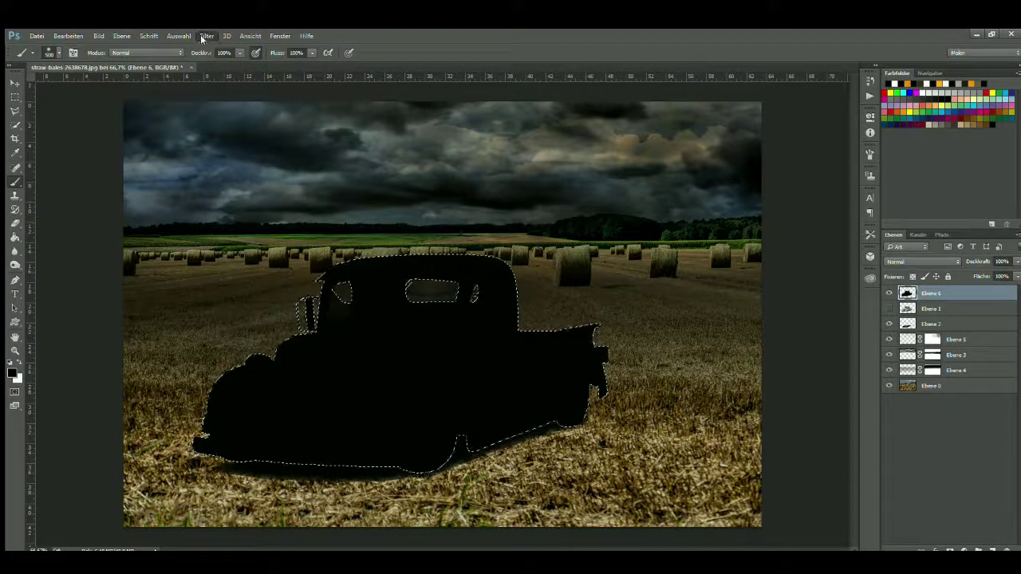
key(ctrl+alt+f)
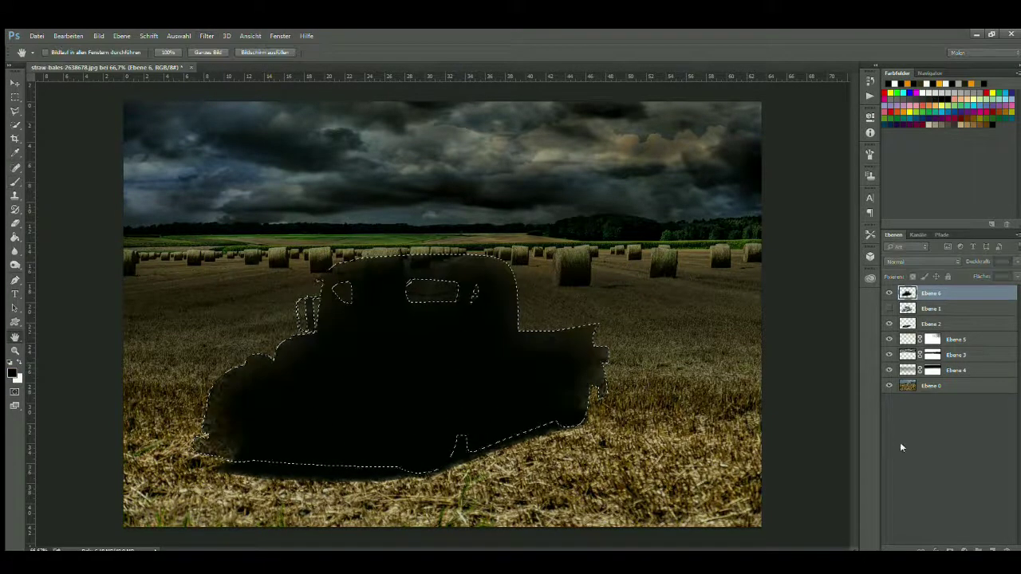
key(Escape)
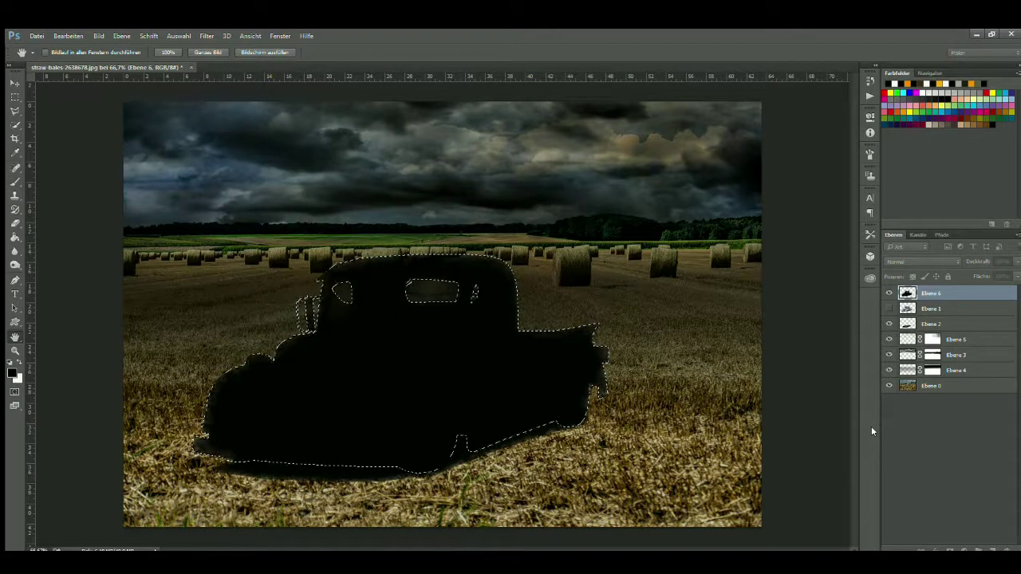
key(b)
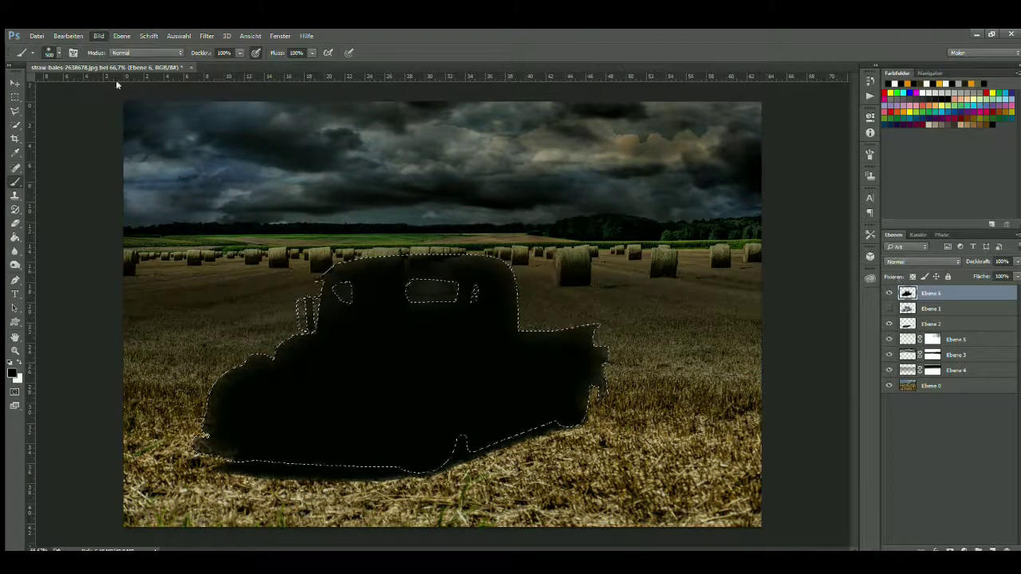
key(ctrl+z)
key(ctrl+t)
- Skew the black silhouette into a long, flat wedge lying under and behind the truck
mouse_move(399, 359)
mouse_down()
mouse_move(459, 297)
mouse_move(682, 377)
mouse_move(691, 400)
mouse_up()
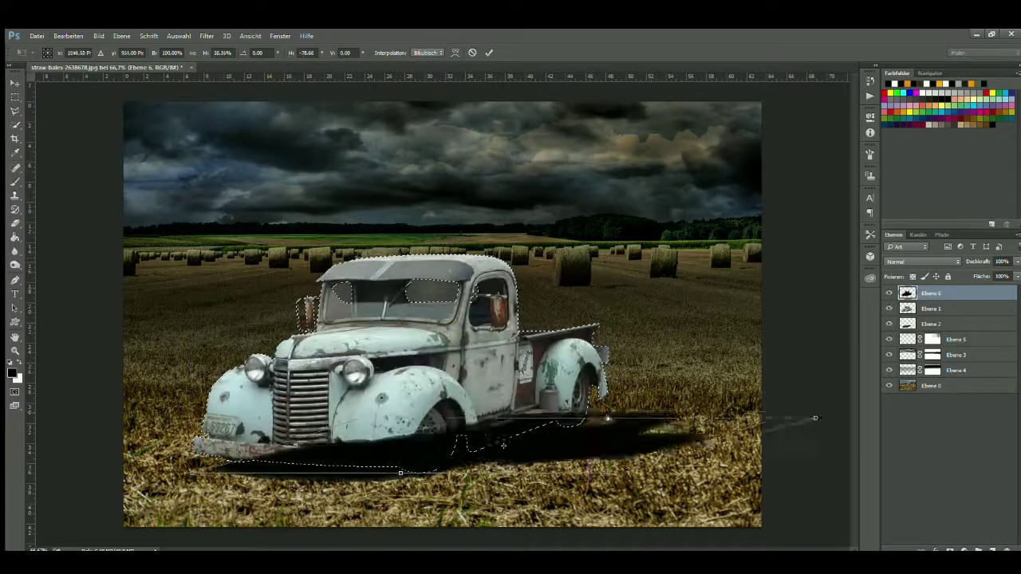
drag(607, 418, 730, 459)
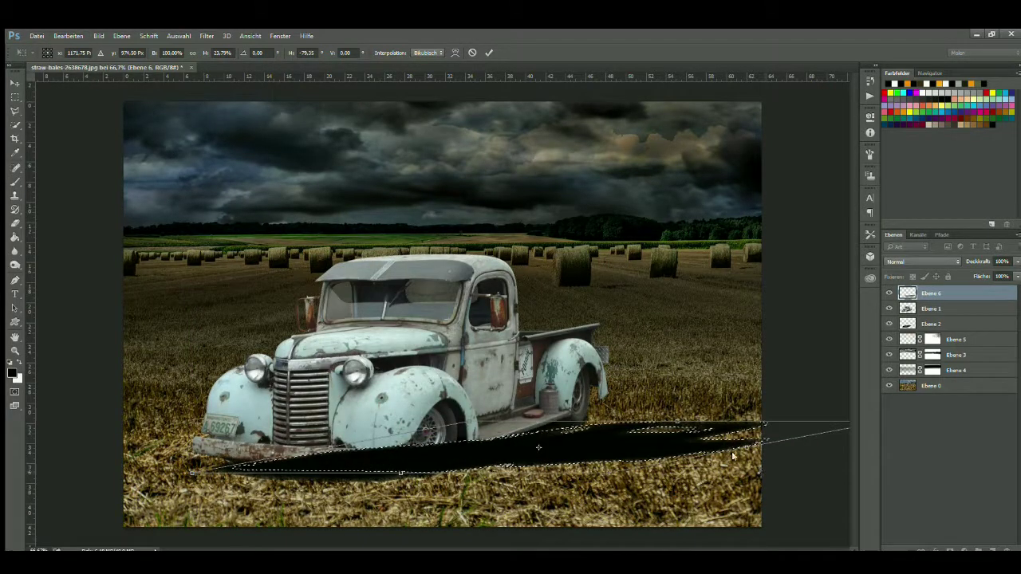
drag(192, 473, 348, 474)
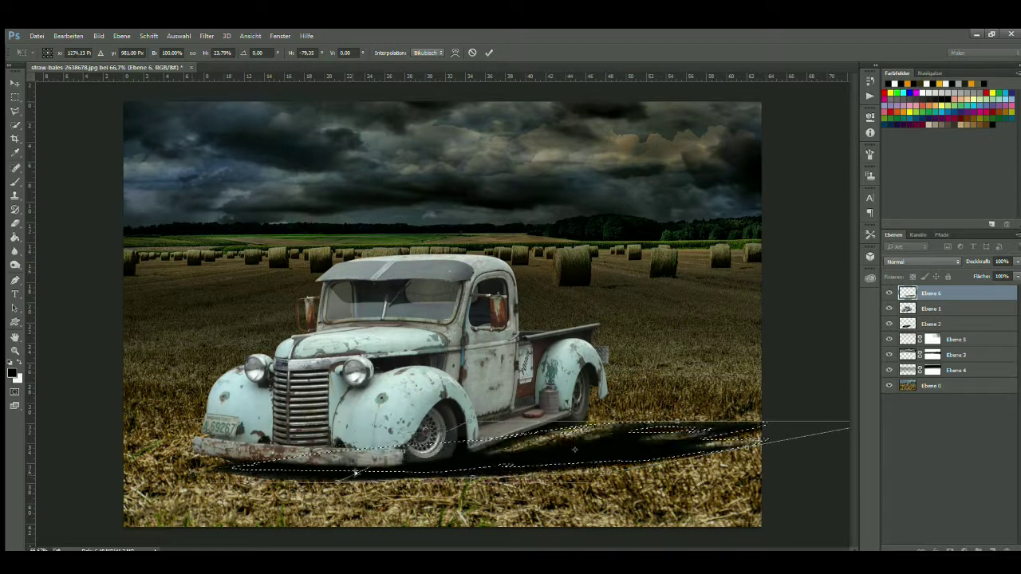
mouse_move(674, 423)
mouse_down()
mouse_move(670, 401)
mouse_move(699, 378)
mouse_up()
drag(514, 345, 437, 323)
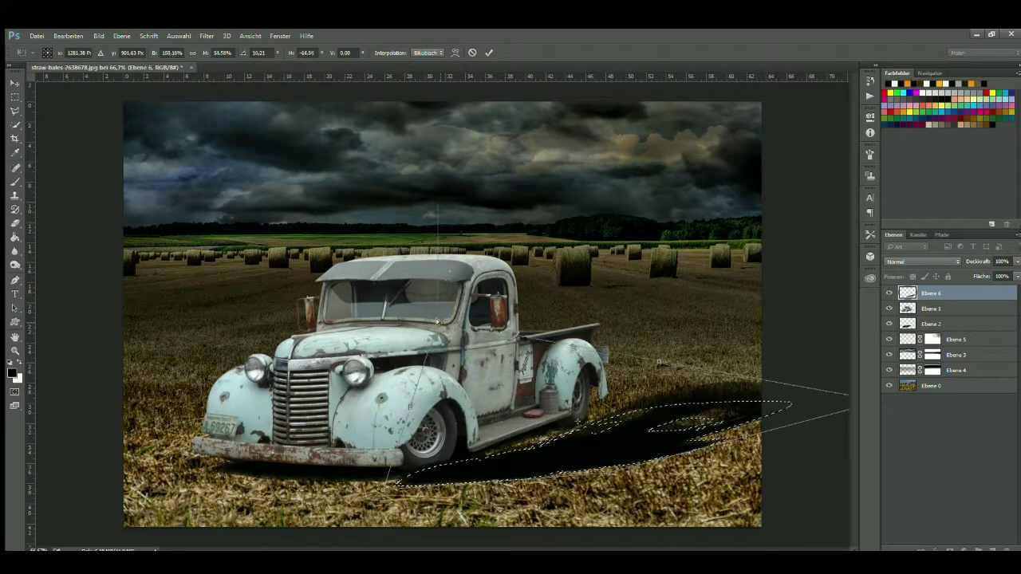
mouse_move(437, 322)
mouse_down()
mouse_move(585, 495)
mouse_move(573, 413)
mouse_move(627, 461)
mouse_up()
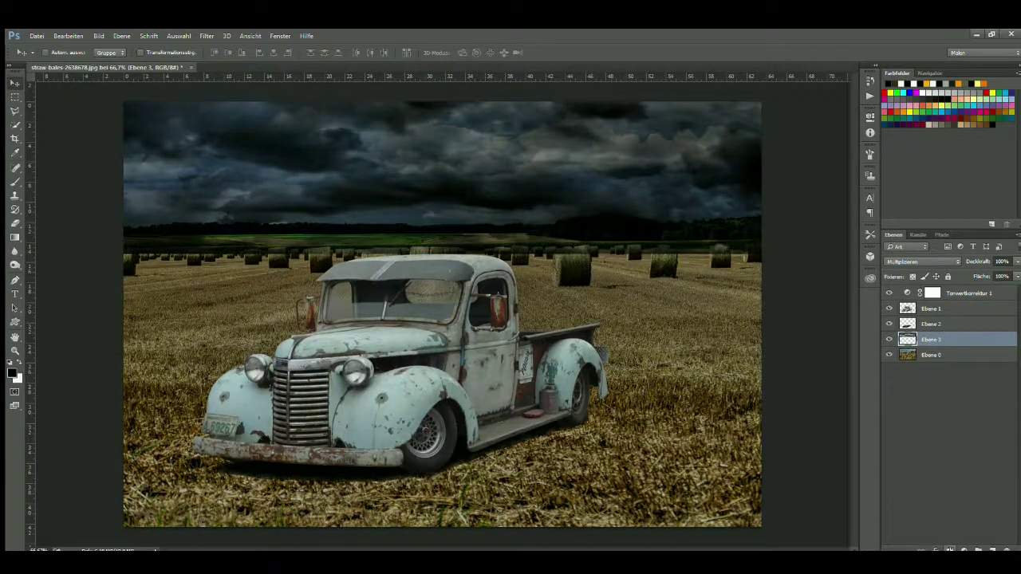
- Mask Ebene 3 and brush the horizon field band and hay bales back to brightness
click(949, 550)
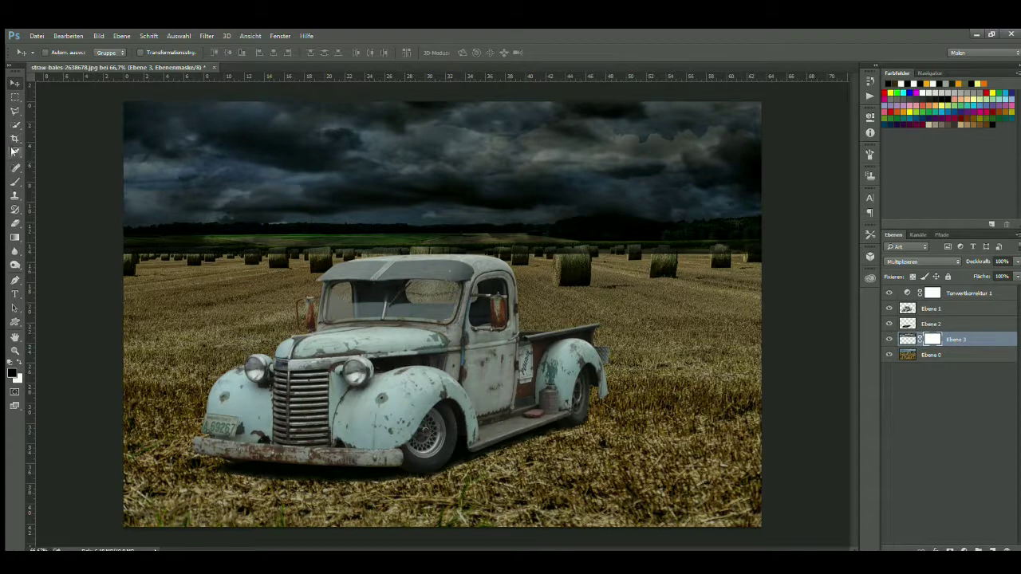
click(14, 181)
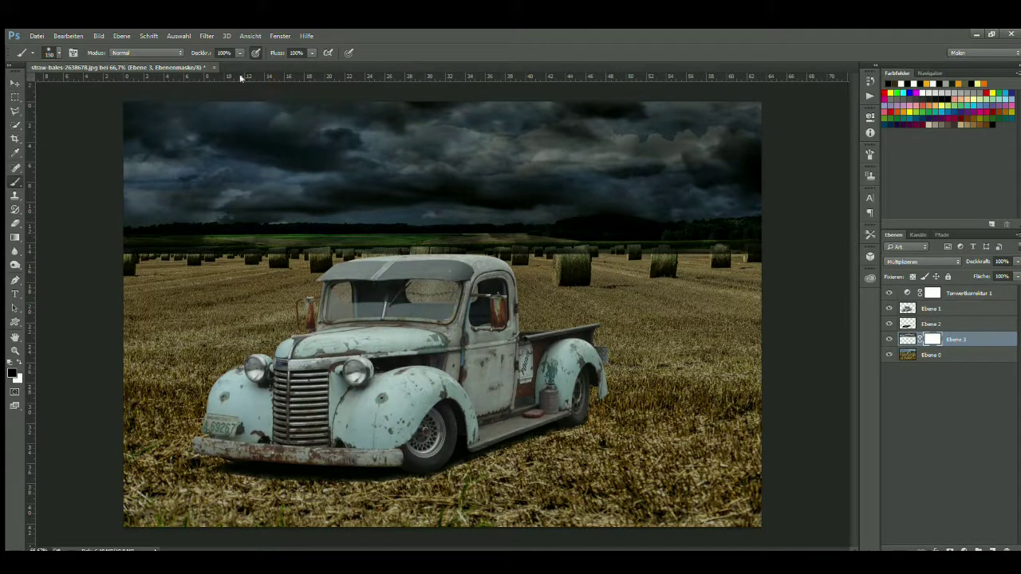
mouse_move(149, 285)
mouse_down()
mouse_move(342, 280)
mouse_move(351, 267)
mouse_up()
mouse_move(147, 281)
mouse_down()
mouse_move(431, 285)
mouse_move(487, 275)
mouse_move(503, 257)
mouse_move(574, 251)
mouse_move(734, 275)
mouse_up()
drag(634, 285, 758, 276)
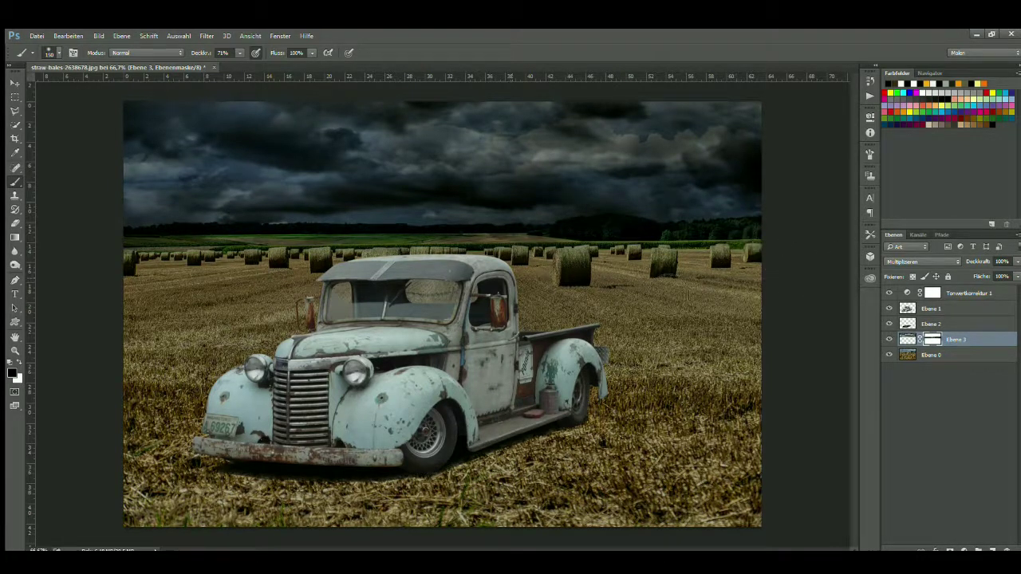
drag(135, 283, 198, 273)
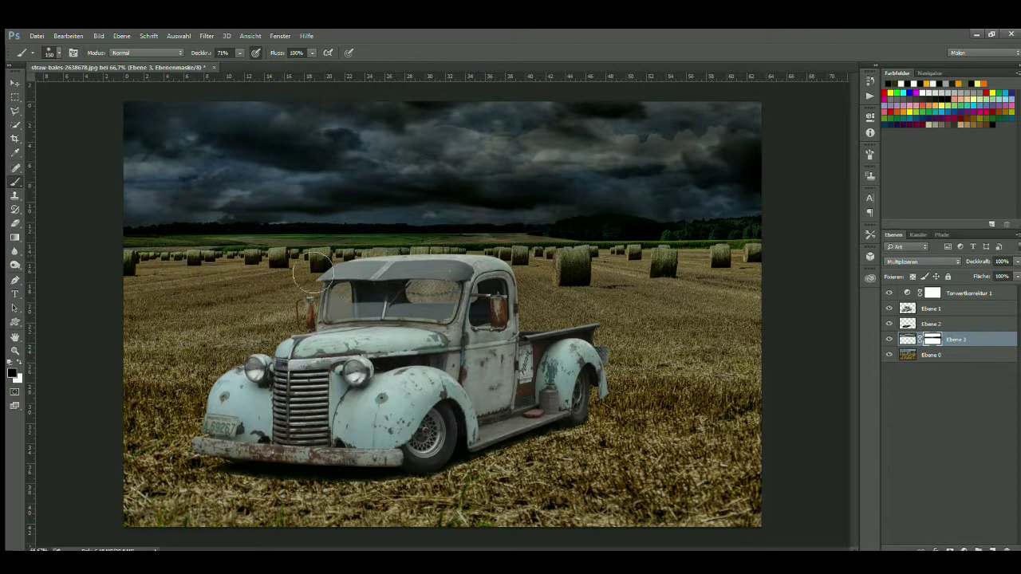
drag(414, 272, 517, 271)
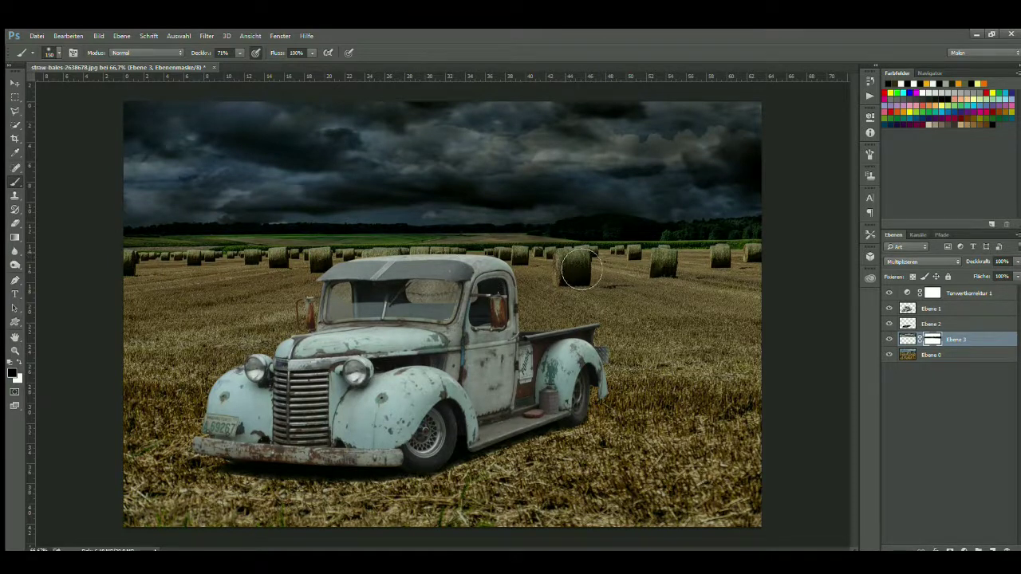
drag(581, 270, 632, 259)
click(944, 357)
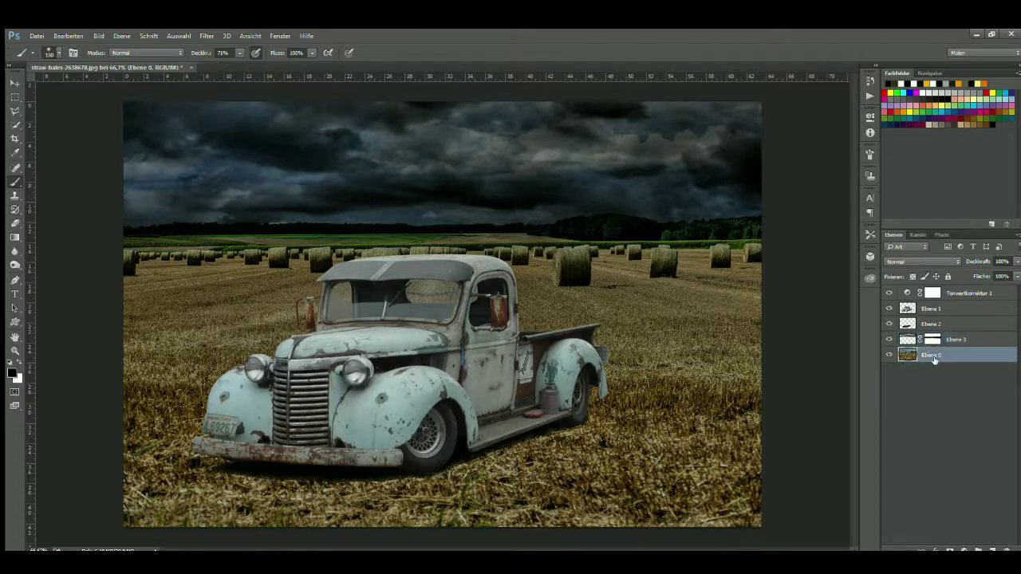
- On a new layer, select the field and fill it with a sampled dark gradient
click(993, 551)
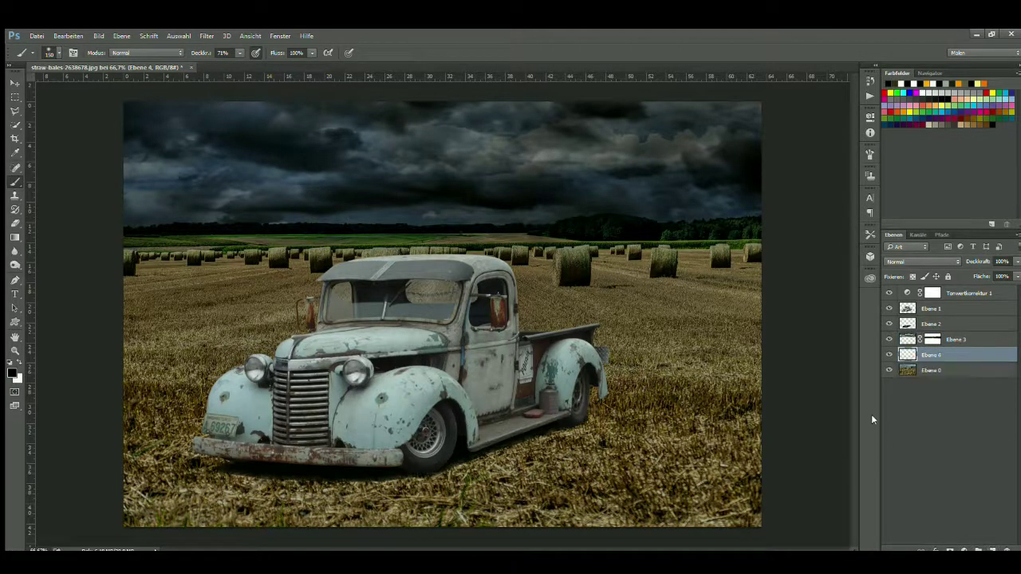
click(13, 96)
mouse_move(113, 211)
mouse_down()
mouse_move(768, 398)
mouse_move(774, 429)
mouse_up()
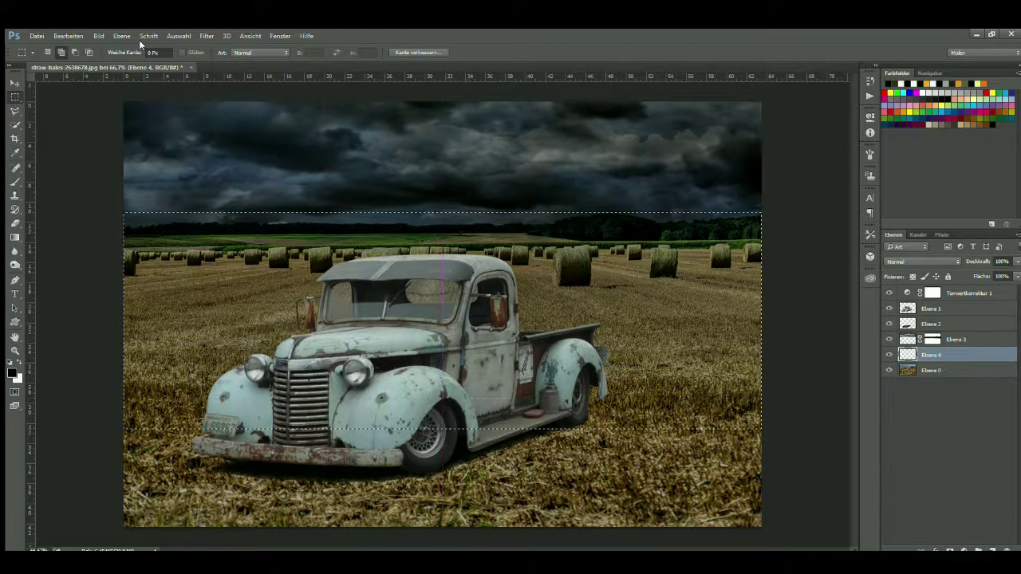
click(14, 237)
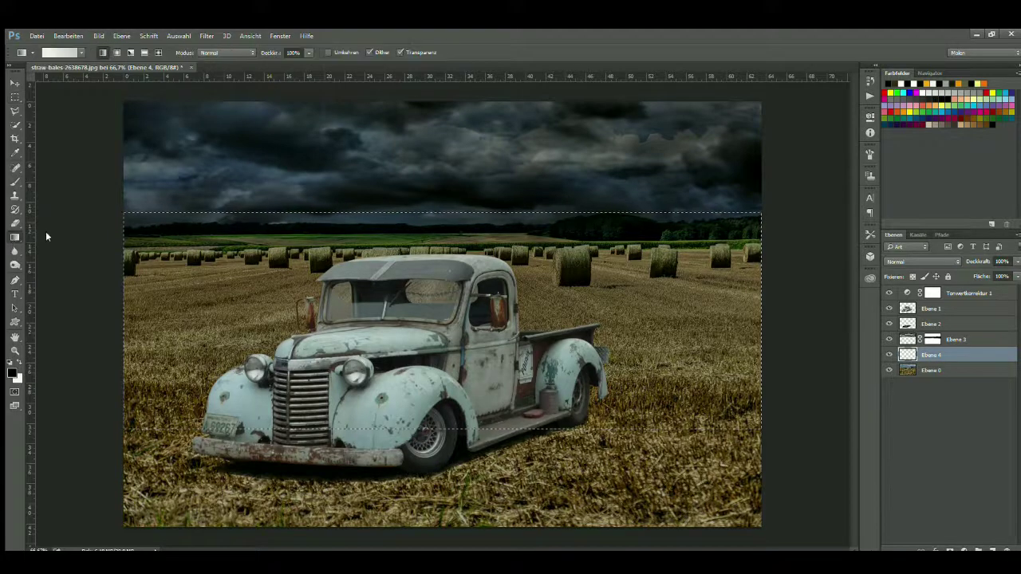
key(i)
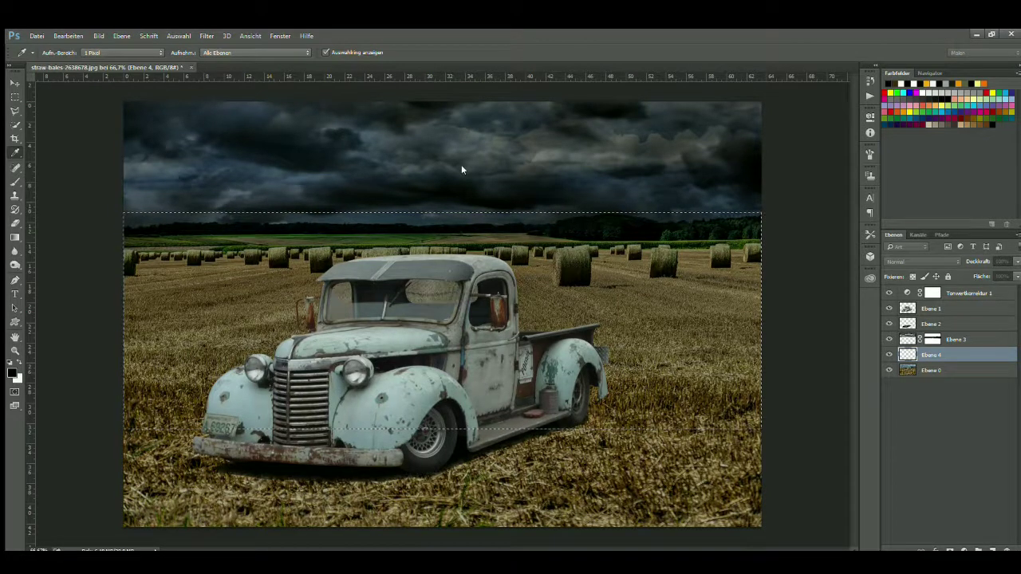
key(g)
drag(492, 213, 503, 423)
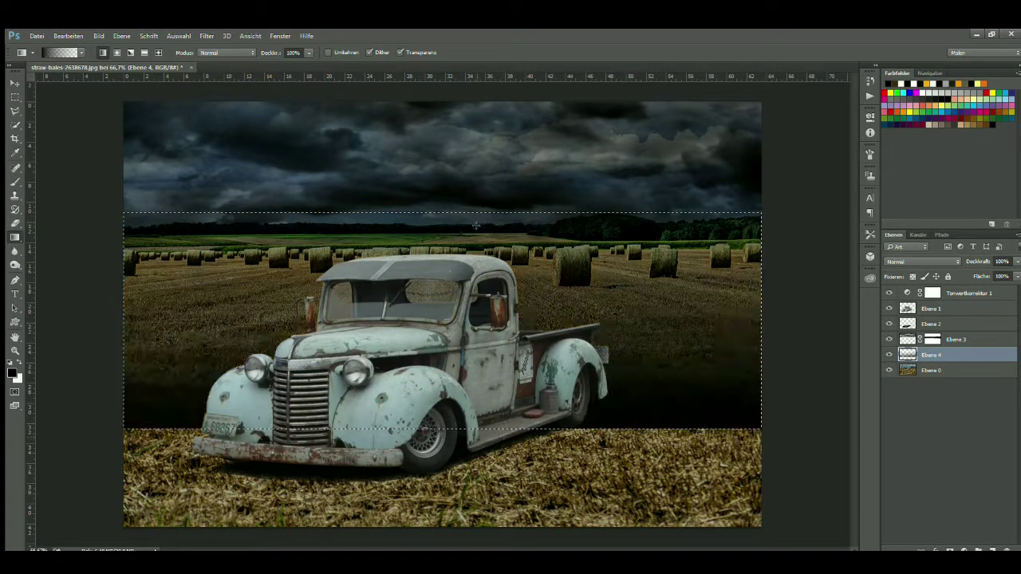
- Redraw the dark gradient fading up to the horizon, undoing and redoing to compare
drag(482, 214, 487, 423)
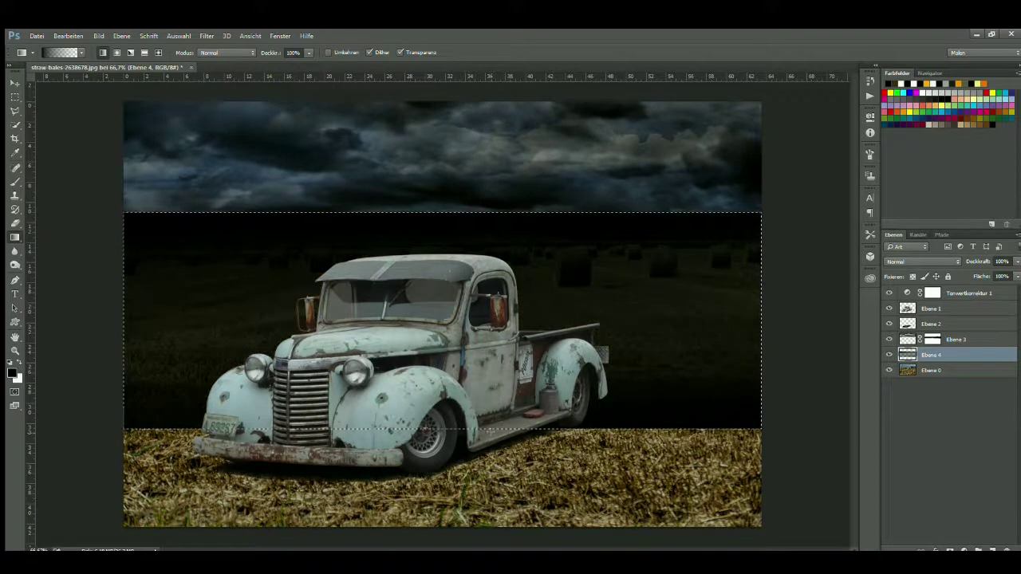
key(ctrl+z)
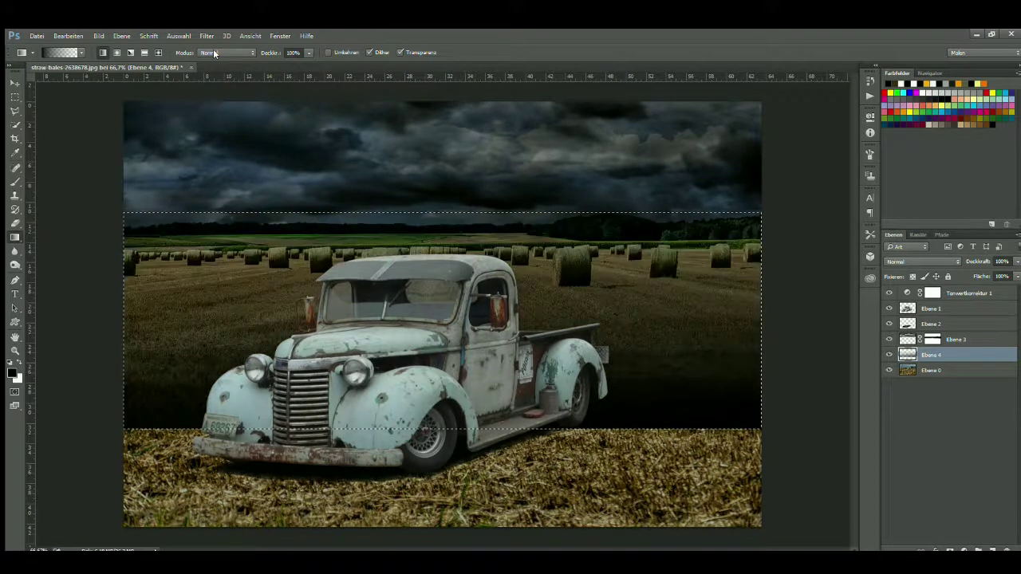
key(ctrl+alt+z)
mouse_move(495, 227)
mouse_down()
mouse_move(496, 194)
mouse_move(502, 455)
mouse_up()
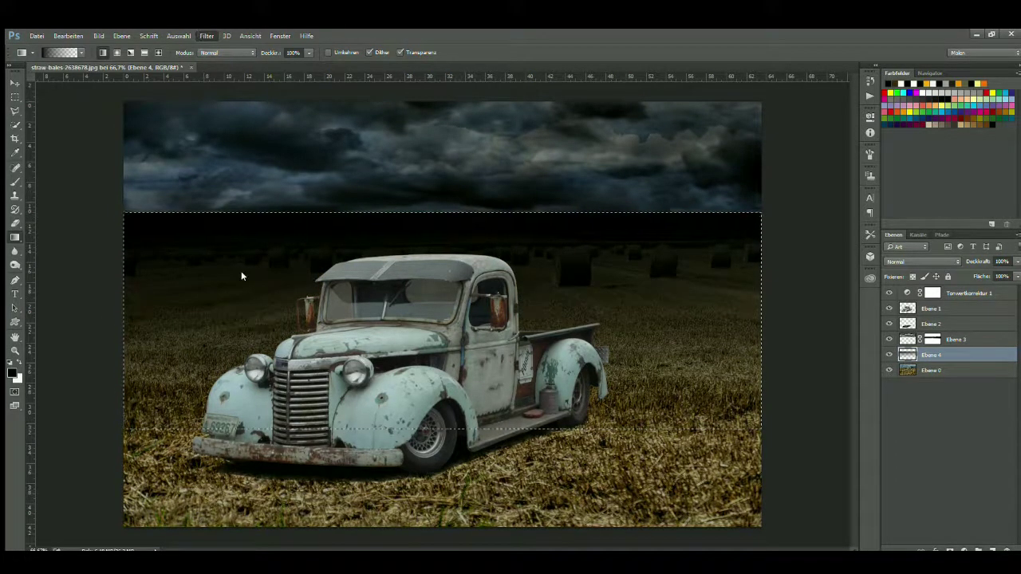
key(h)
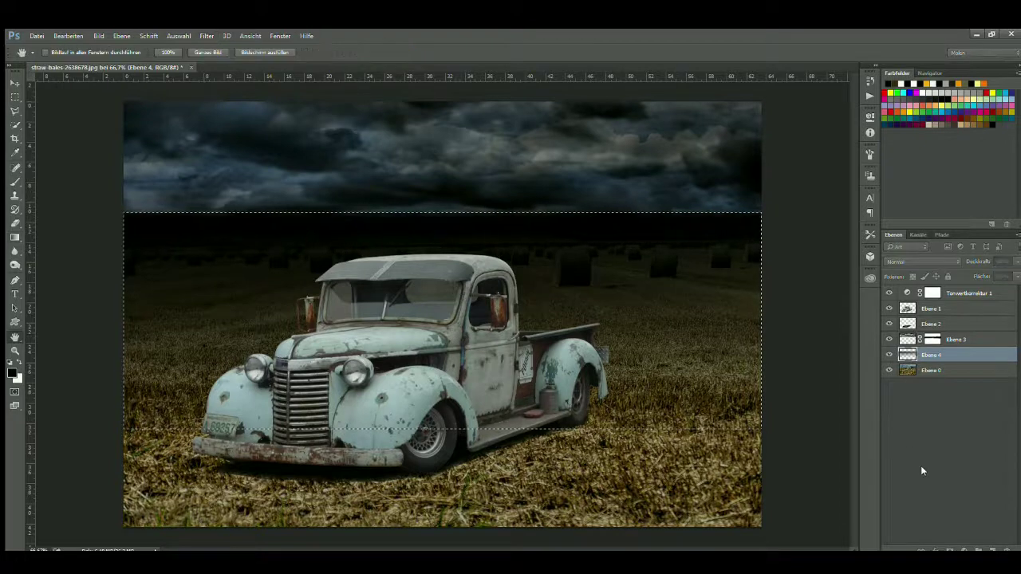
key(ctrl+z)
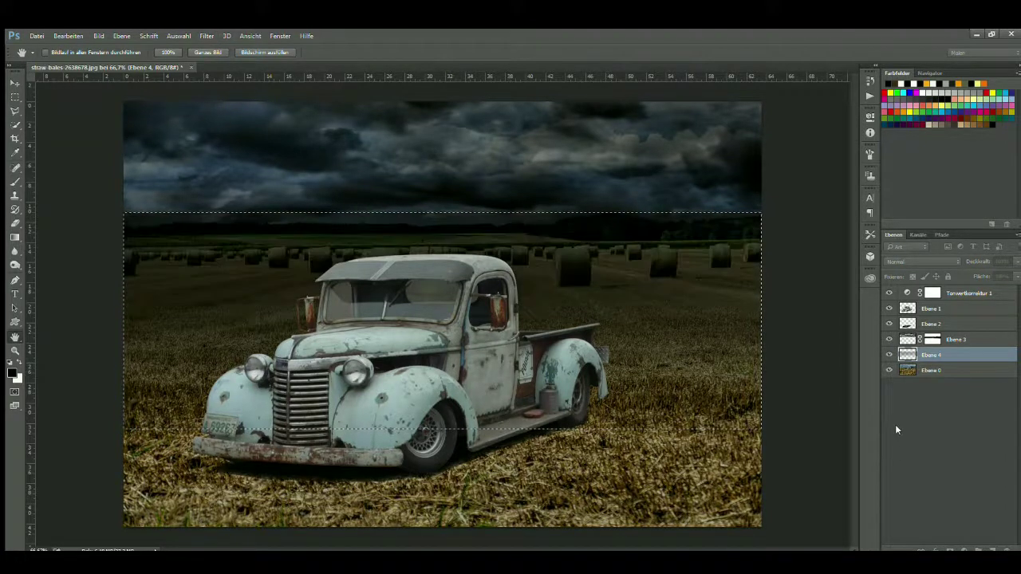
key(ctrl+z)
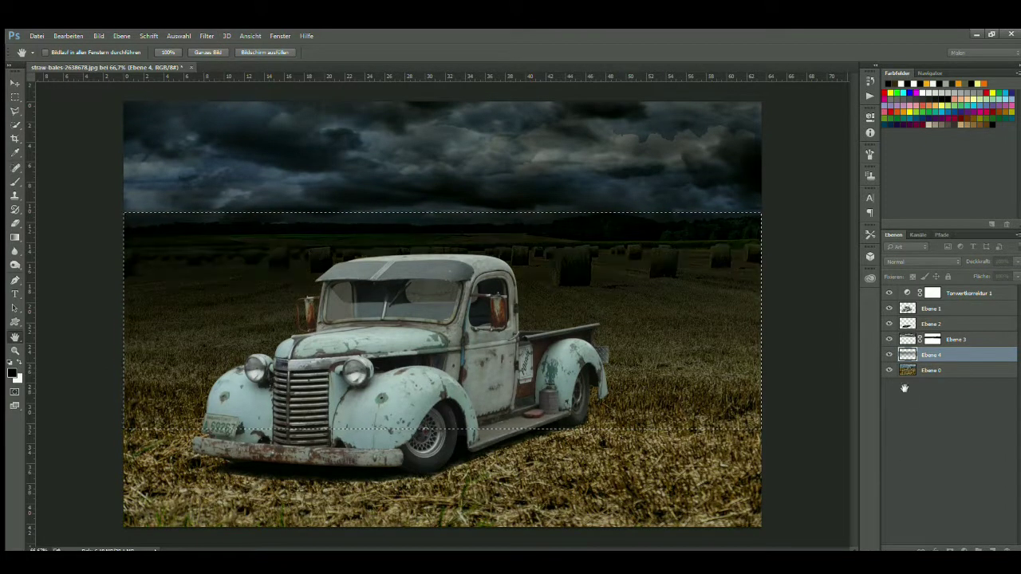
key(ctrl+z)
key(g)
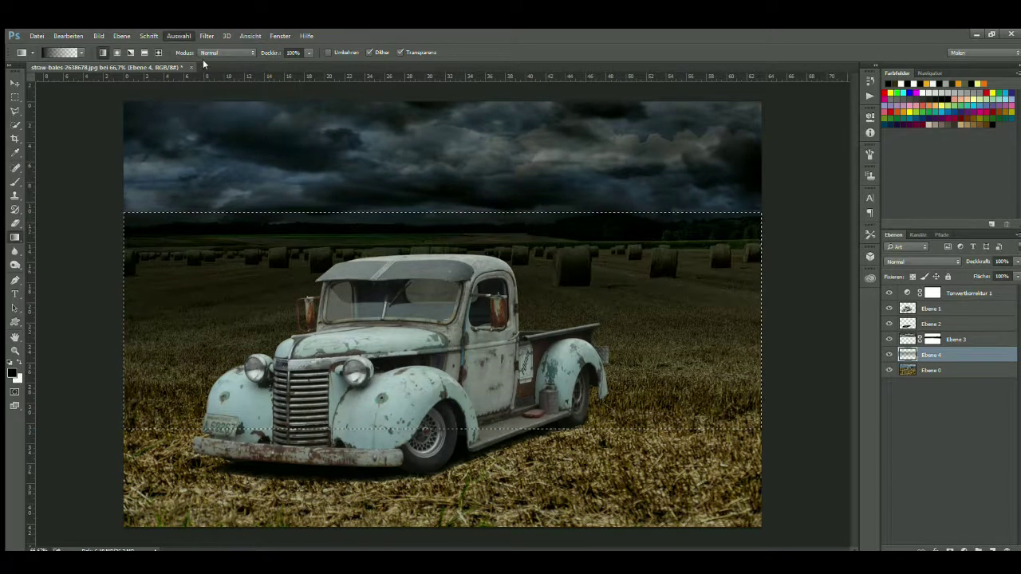
- Mask Ebene 4 with a 400 px brush, then add a new layer above Ebene 3
click(13, 183)
click(951, 551)
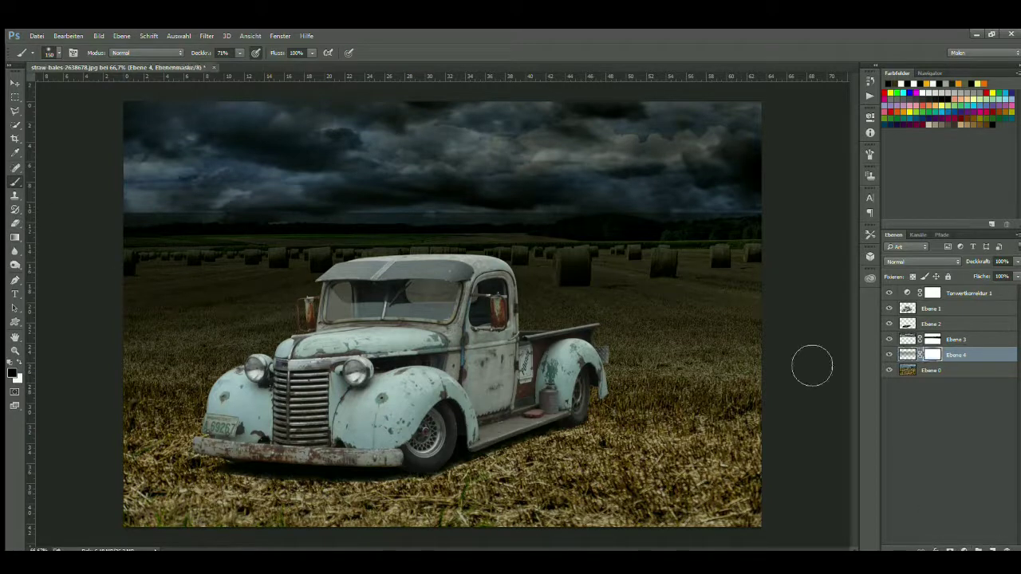
key(bracketright)
key(bracketright)
key(bracketright)
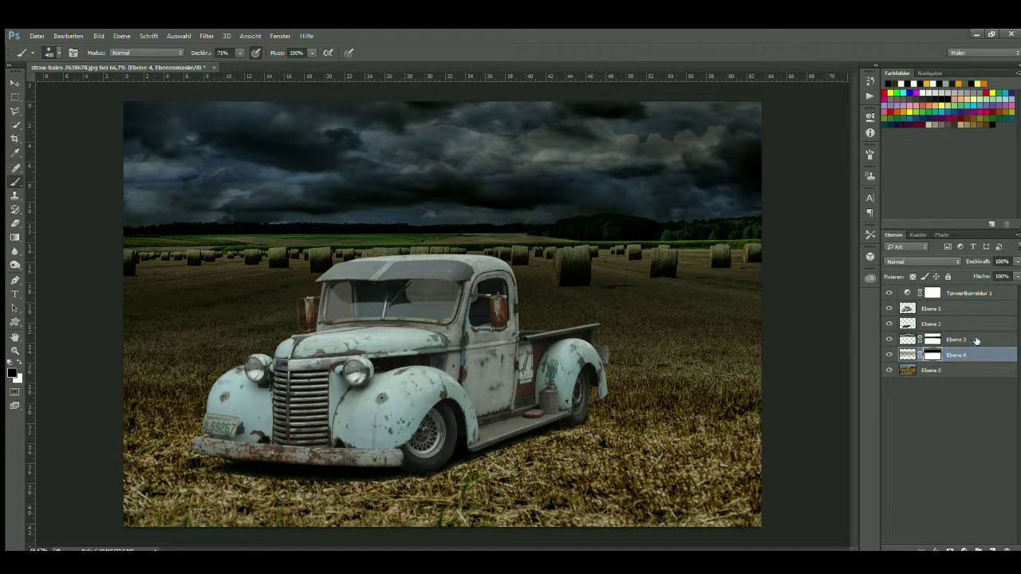
click(976, 341)
click(992, 550)
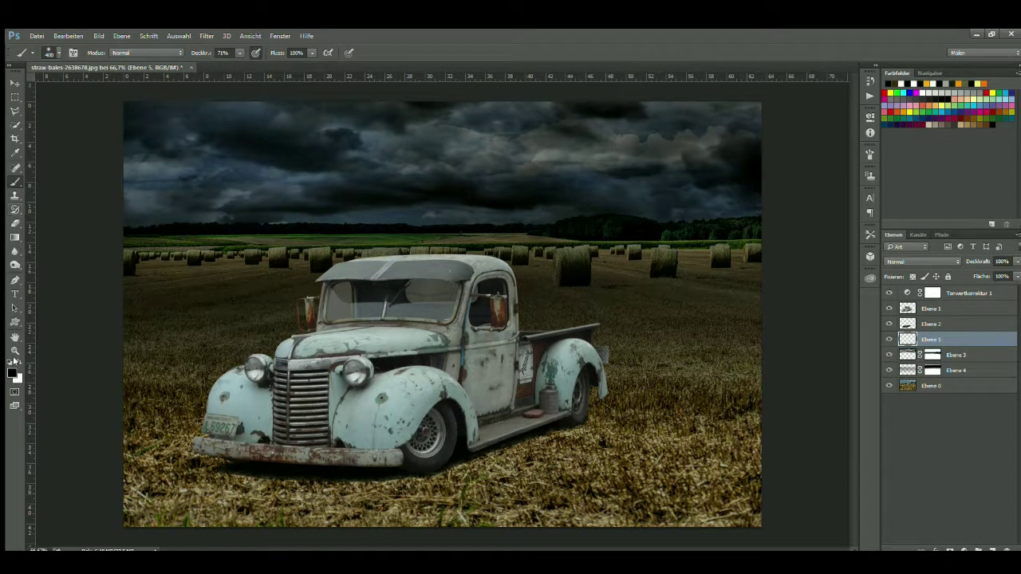
- Sample an orange tone and paint a soft glow in the right sky at 51% opacity
key(i)
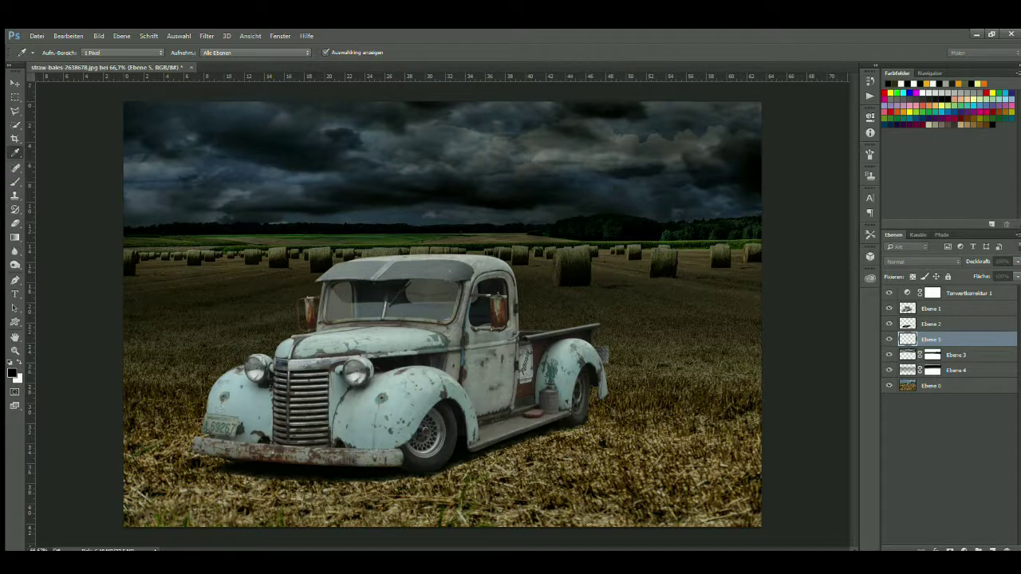
click(359, 348)
key(b)
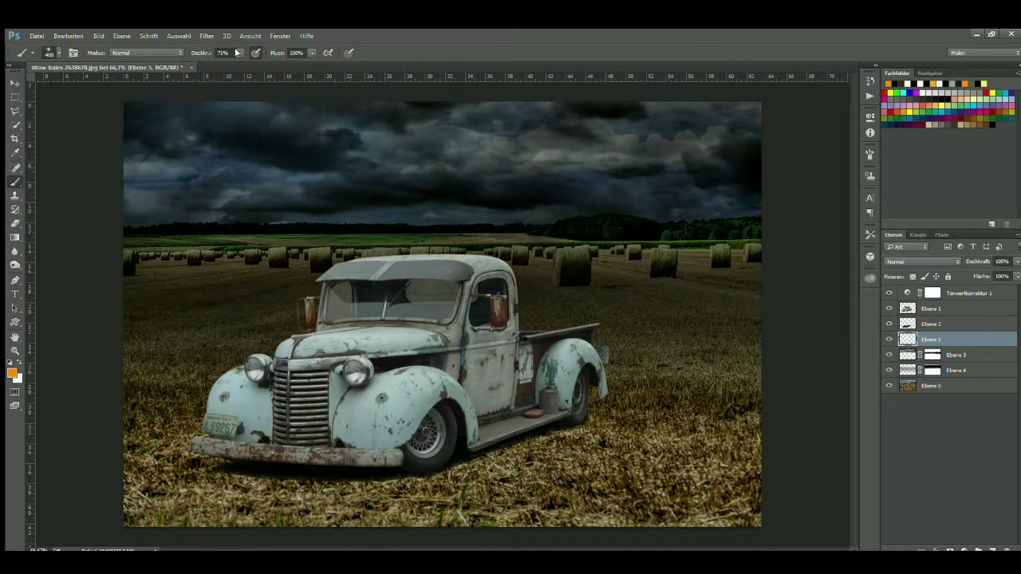
key(5)
key(1)
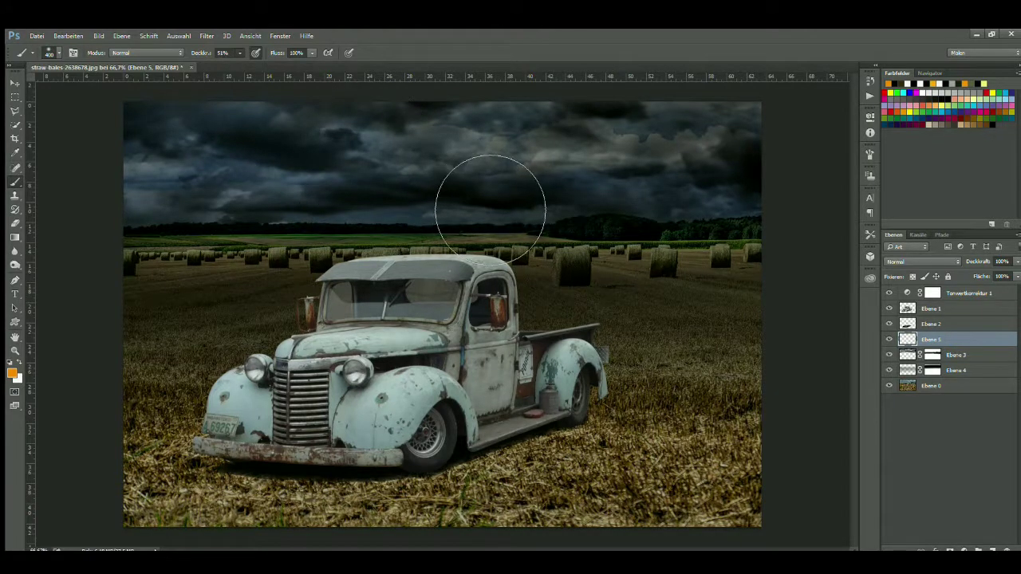
click(634, 160)
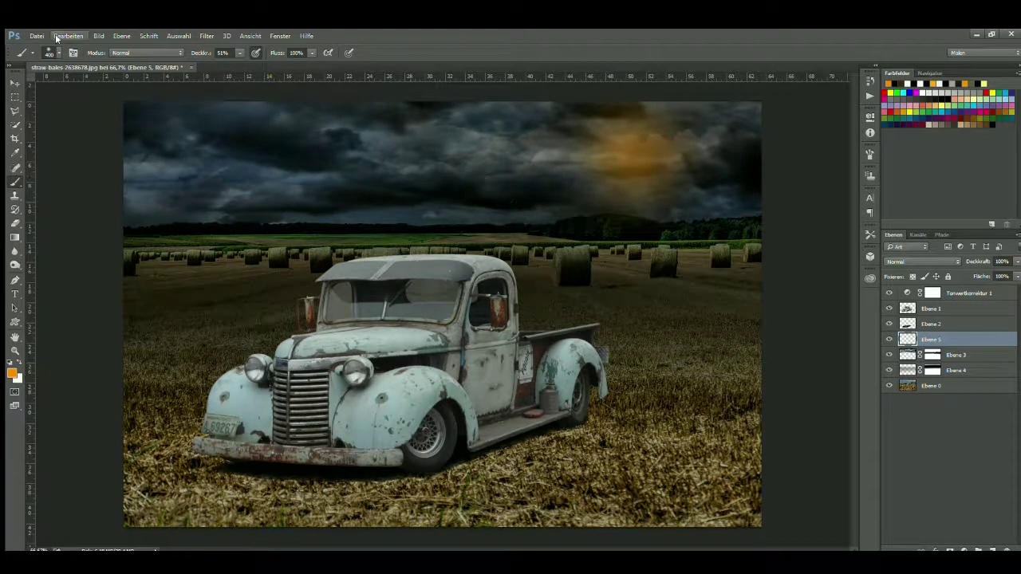
- Dab orange spots across the left and centre sky at brush sizes 700 and 500
key(bracketleft)
key(bracketleft)
key(bracketleft)
key(bracketright)
key(bracketright)
key(bracketright)
key(bracketright)
key(bracketright)
key(bracketright)
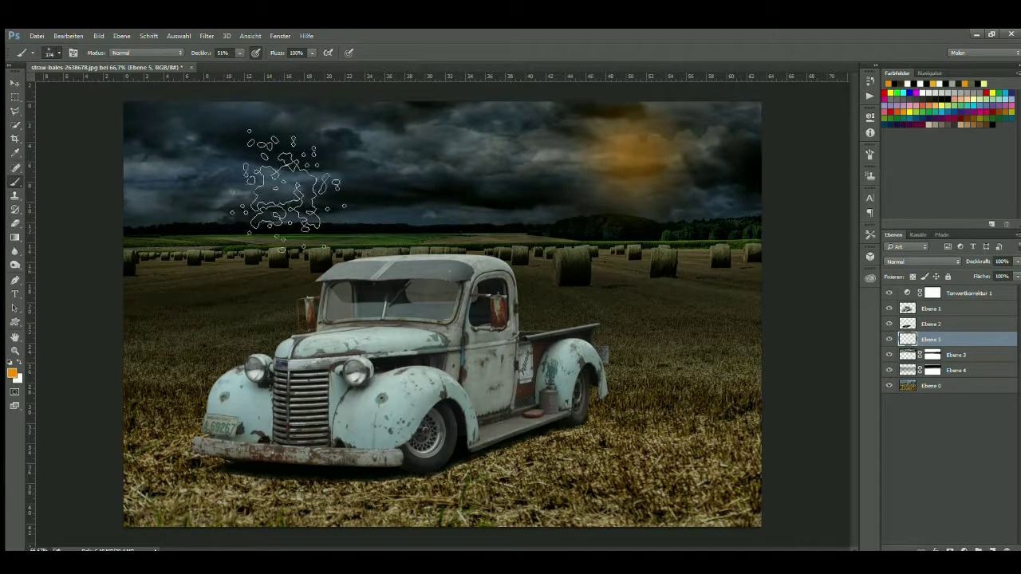
key(bracketright)
key(bracketright)
key(bracketright)
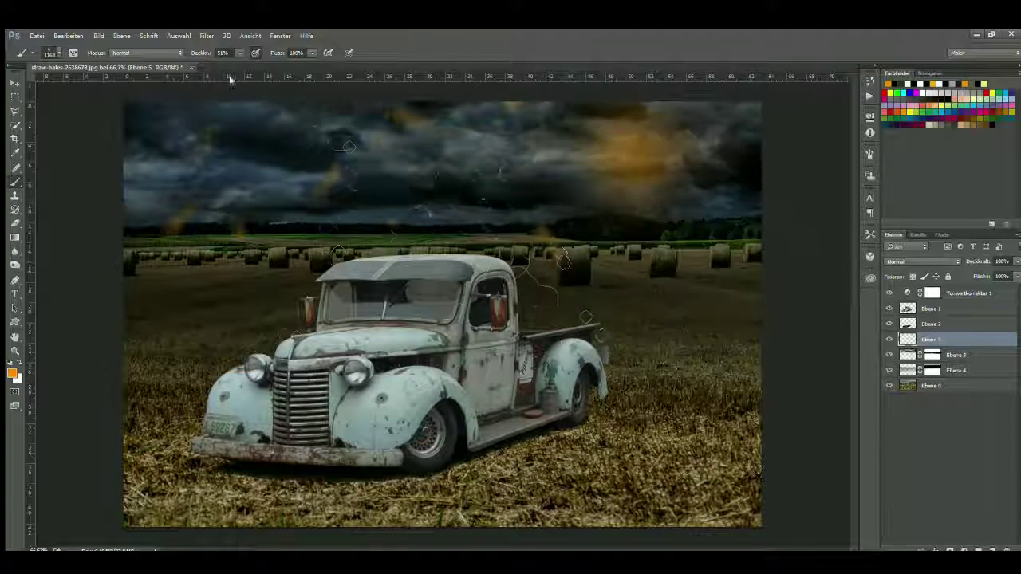
key(bracketleft)
key(bracketleft)
key(bracketleft)
drag(479, 227, 575, 228)
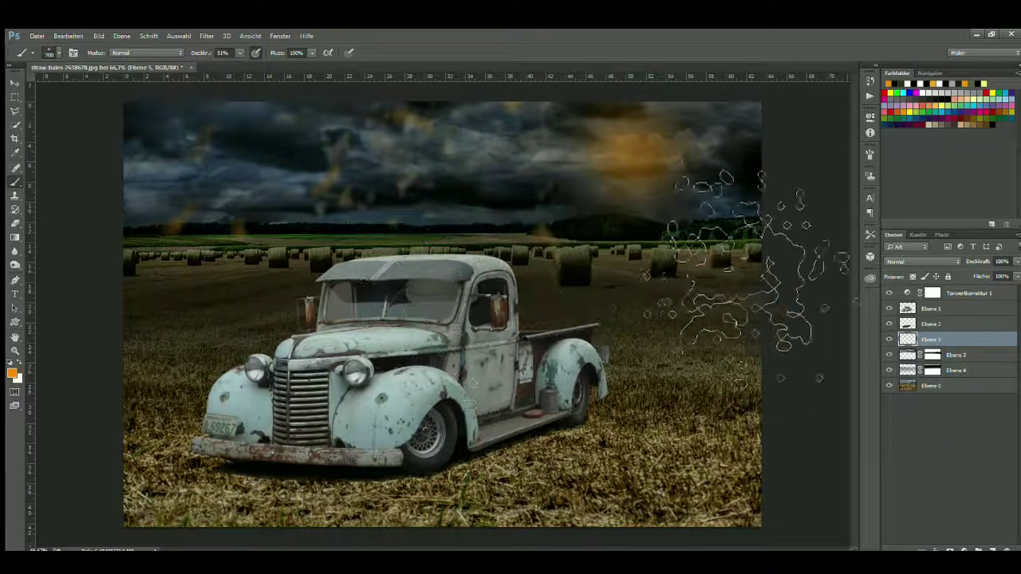
key(bracketleft)
key(bracketleft)
drag(296, 205, 217, 216)
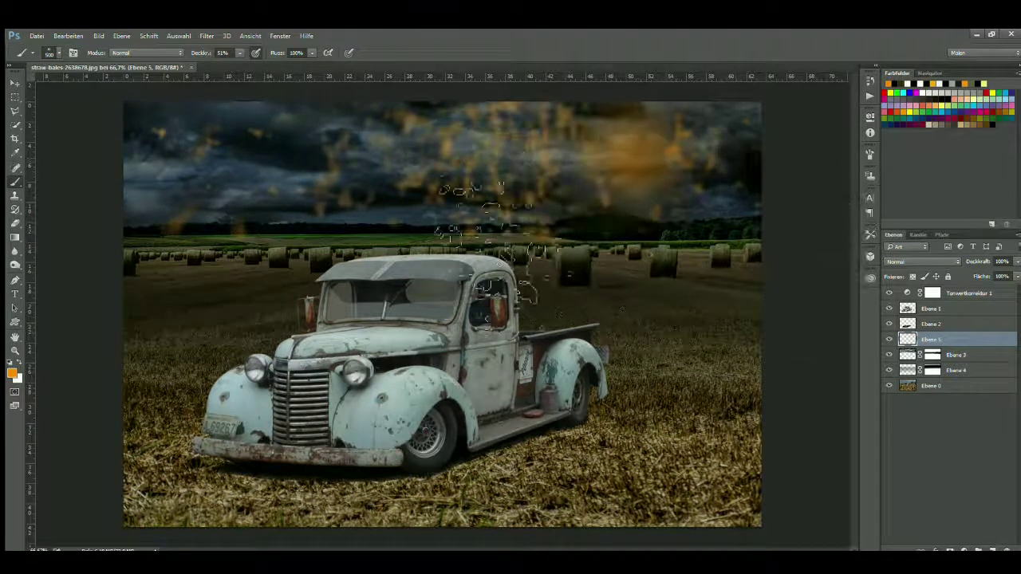
drag(575, 200, 272, 248)
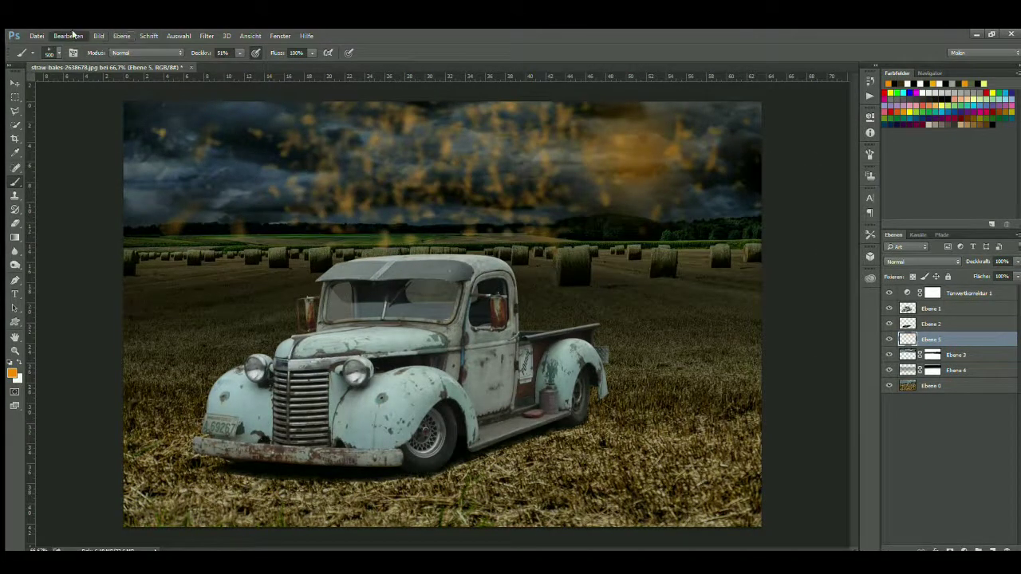
- Stretch Ebene 5 down over the field and out to the left and right, then commit
key(ctrl+t)
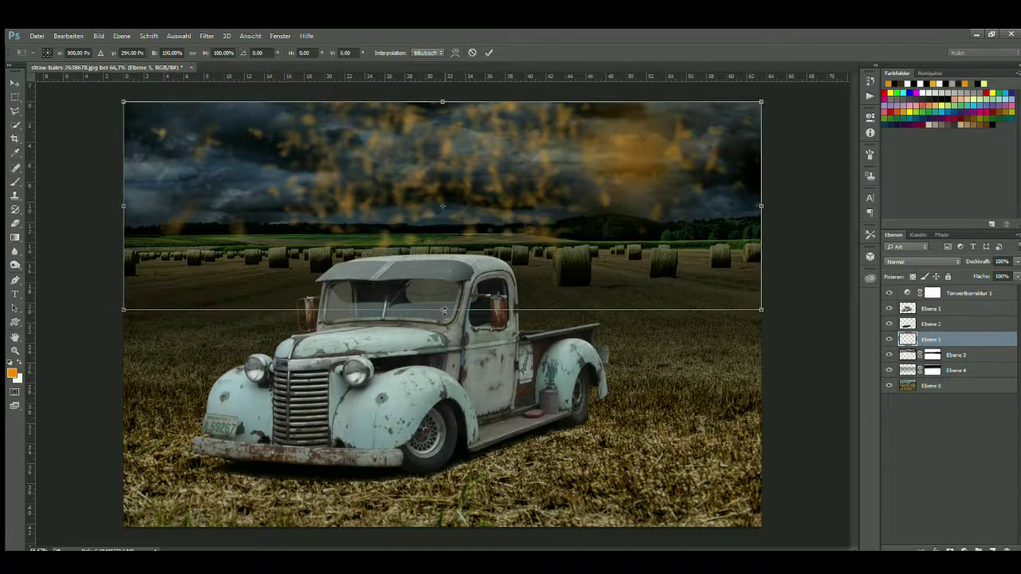
drag(444, 310, 442, 434)
mouse_move(761, 434)
mouse_down()
mouse_move(795, 411)
mouse_move(813, 414)
mouse_up()
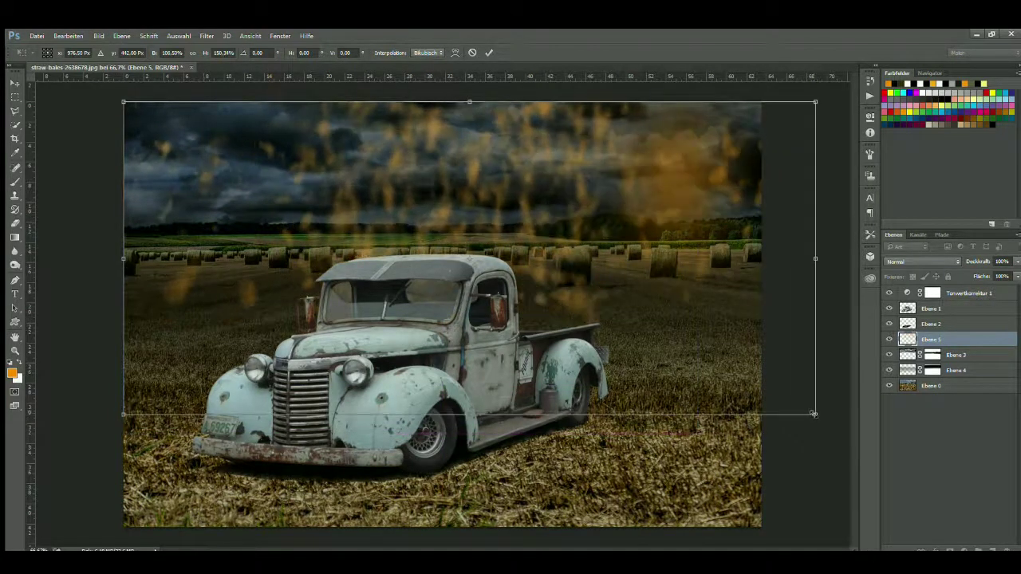
drag(124, 258, 44, 256)
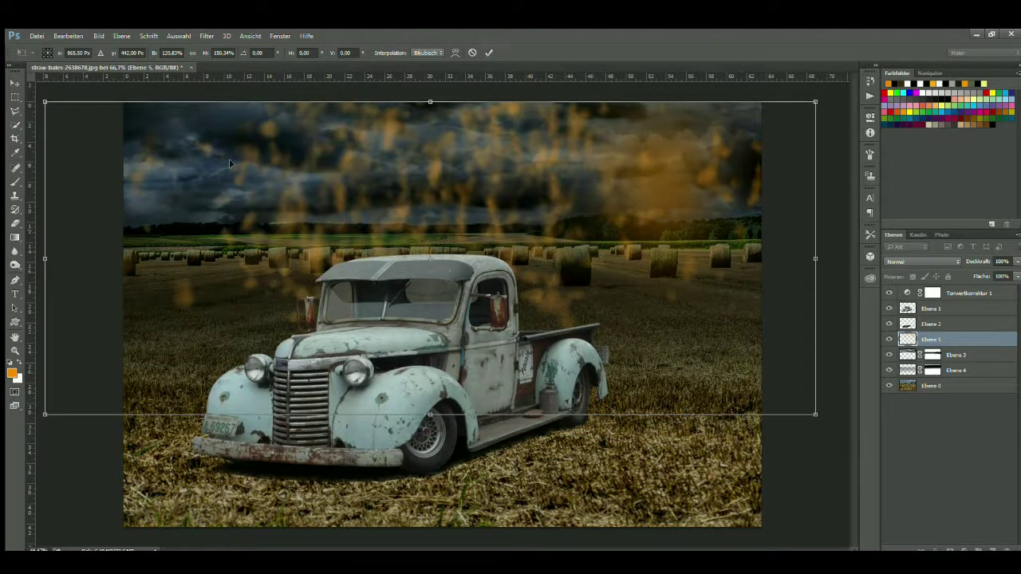
click(485, 53)
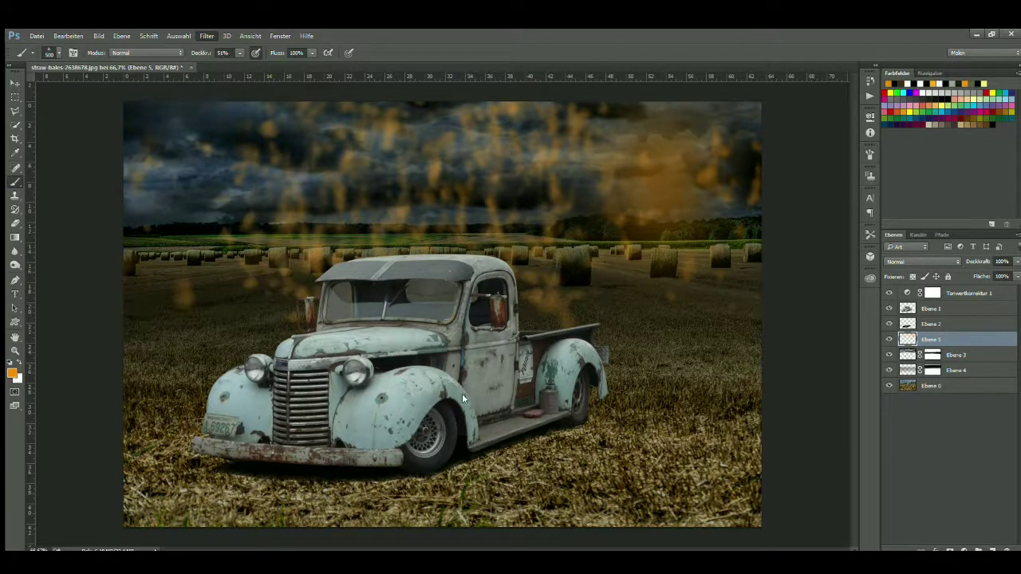
key(h)
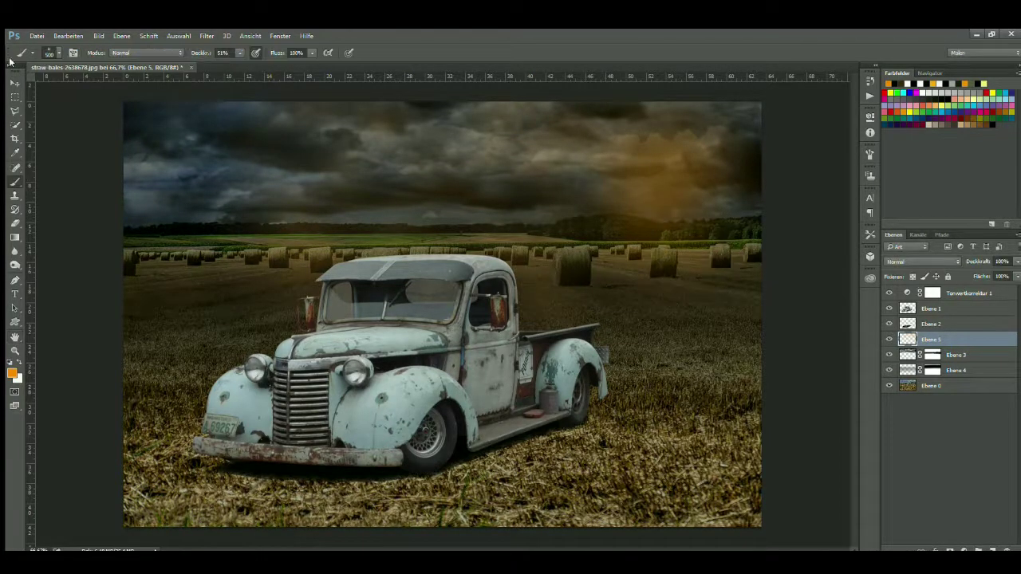
- Nudge Ebene 5 up, mask it off the right hay bales, and blend it to darken the sky
key(v)
drag(591, 177, 594, 167)
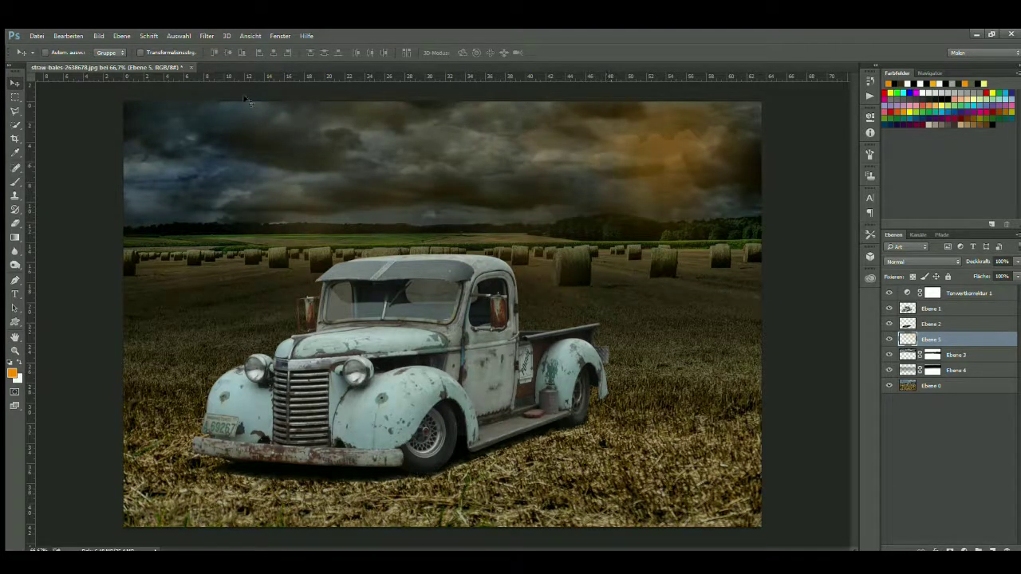
click(950, 549)
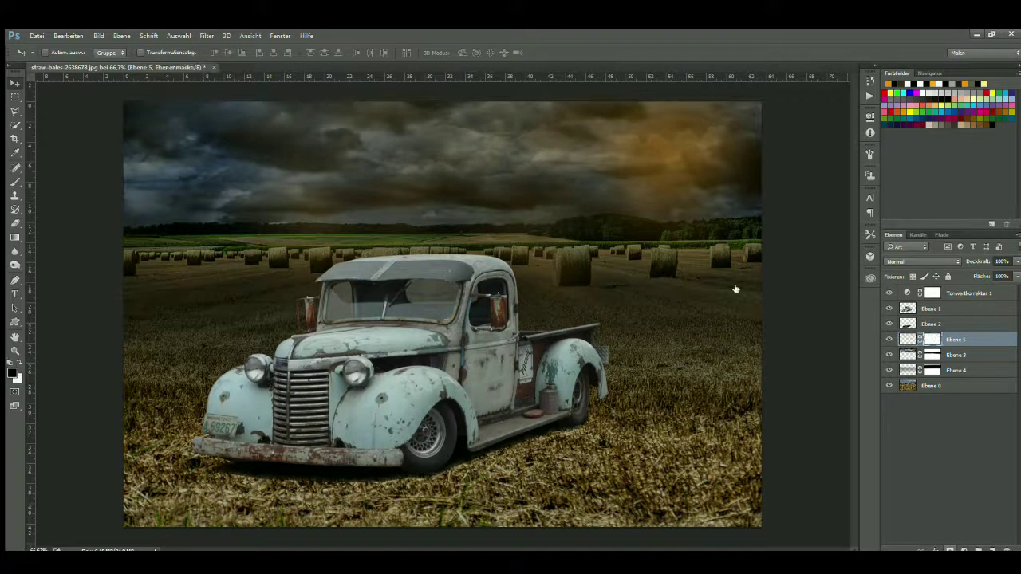
click(15, 179)
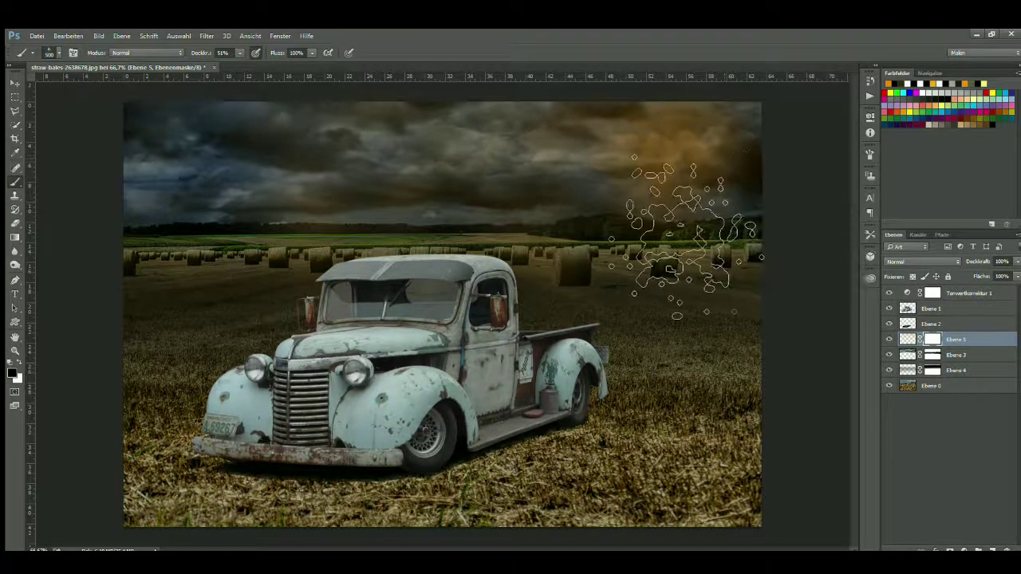
drag(604, 239, 518, 263)
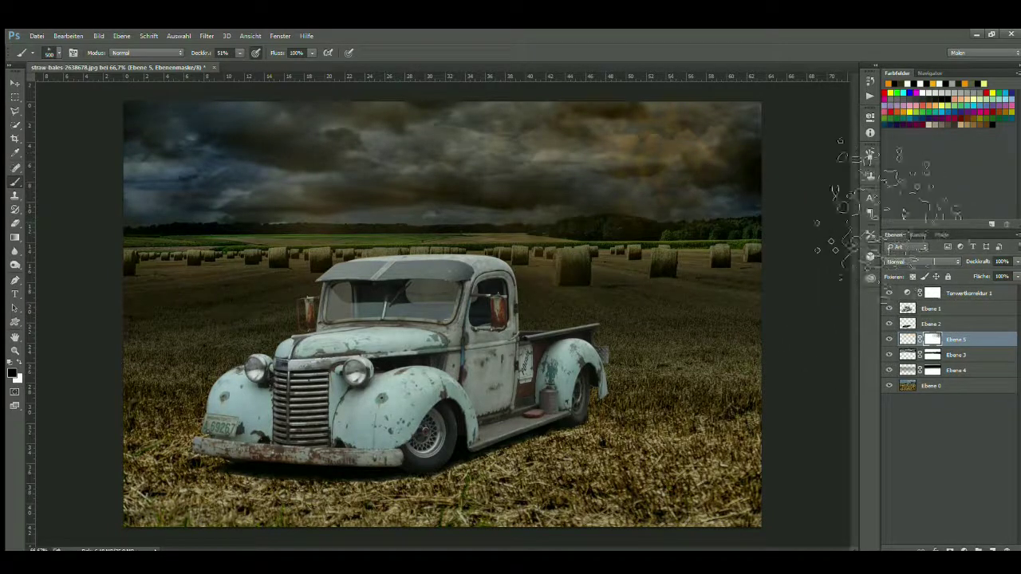
click(935, 262)
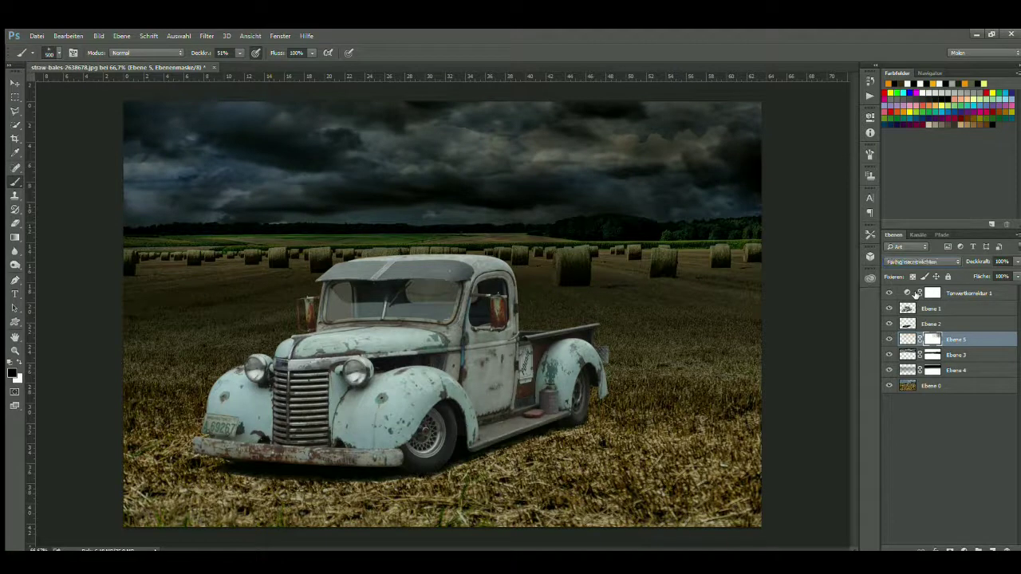
- Step Ebene 5's blend mode to Ineinanderkopieren and load the truck outline from Ebene 1
key(Down)
key(Down)
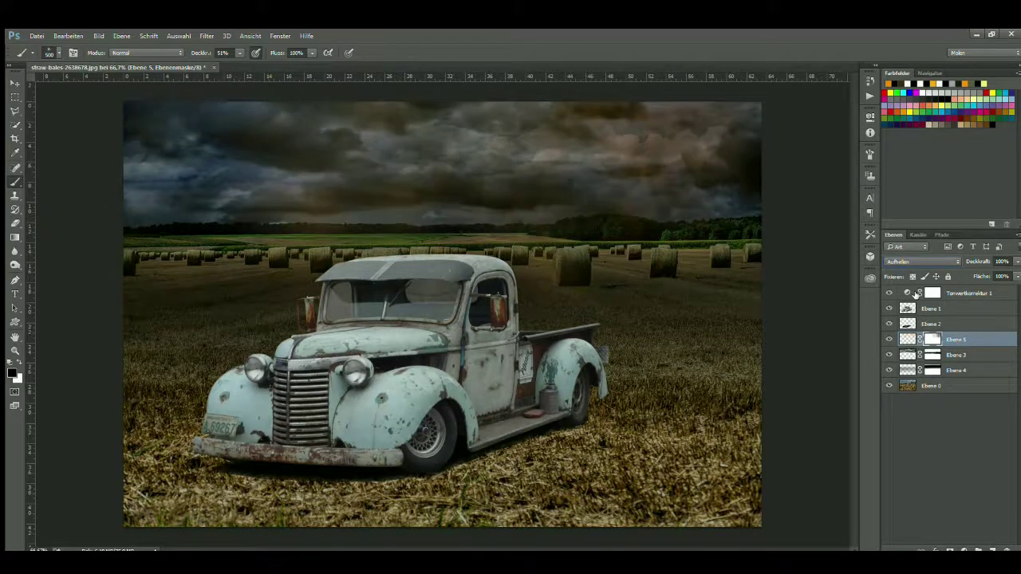
key(Down)
key(Down)
key(Down)
key(Down)
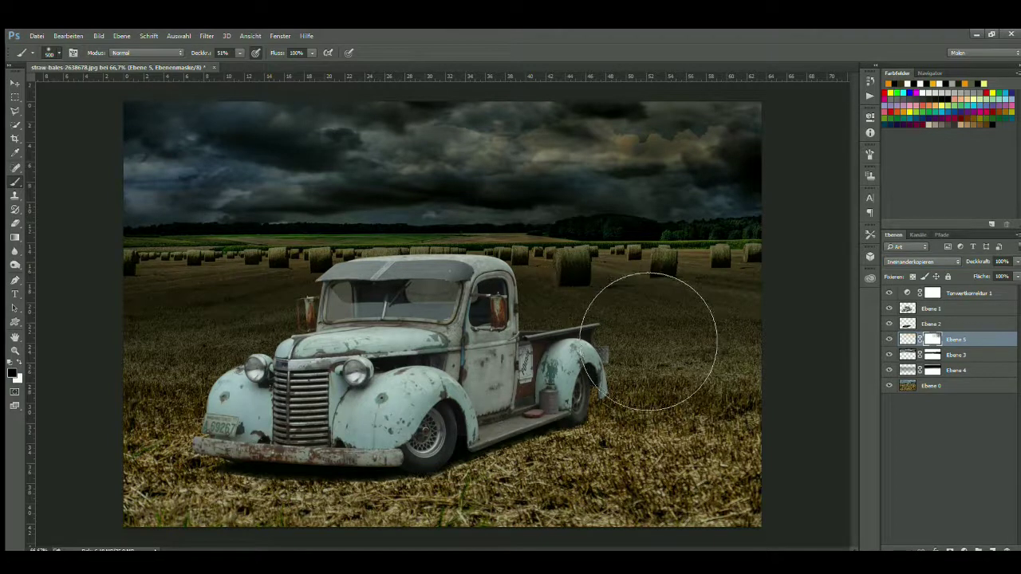
click(910, 309)
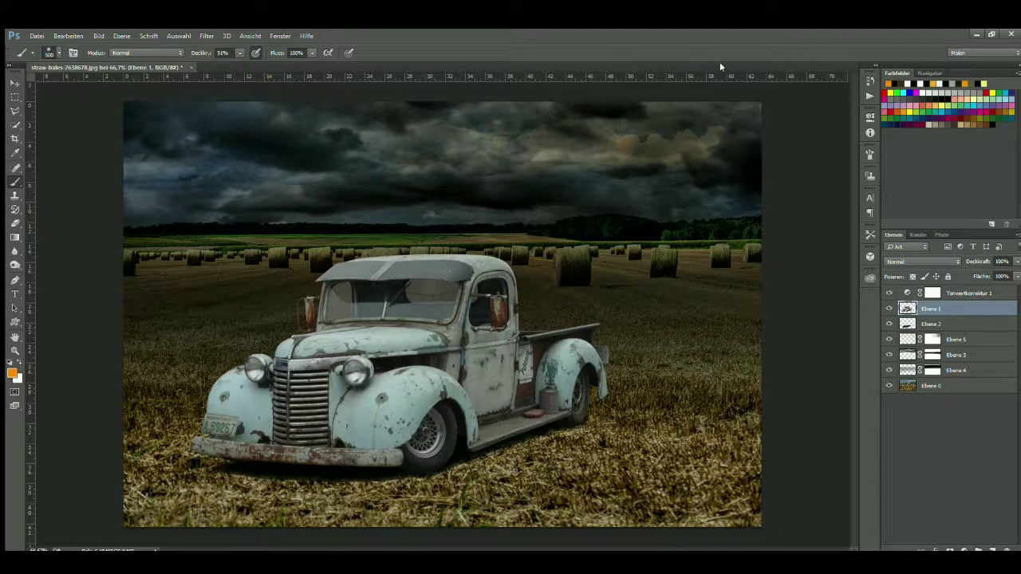
key(ctrl+shift+d)
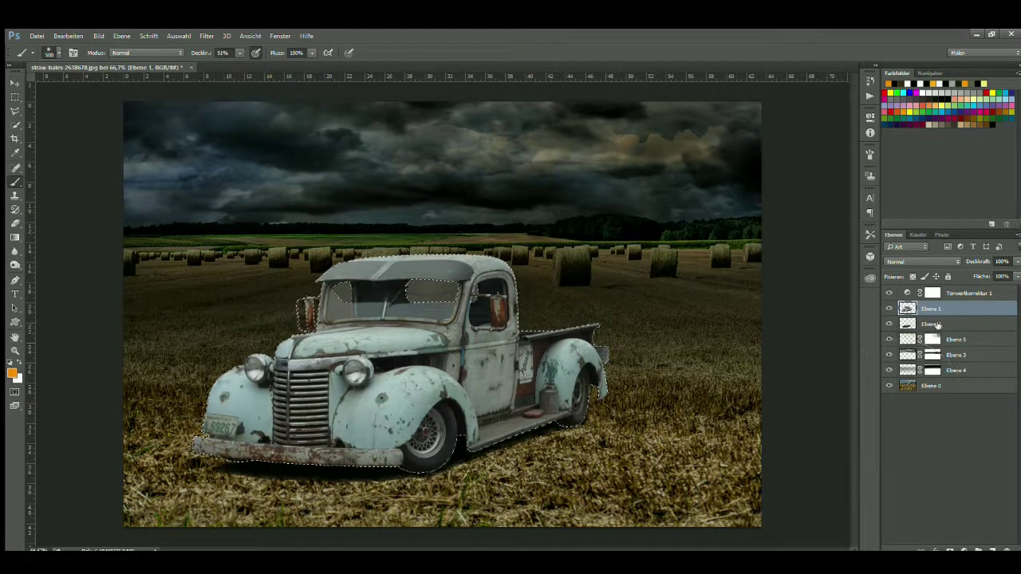
drag(495, 335, 295, 319)
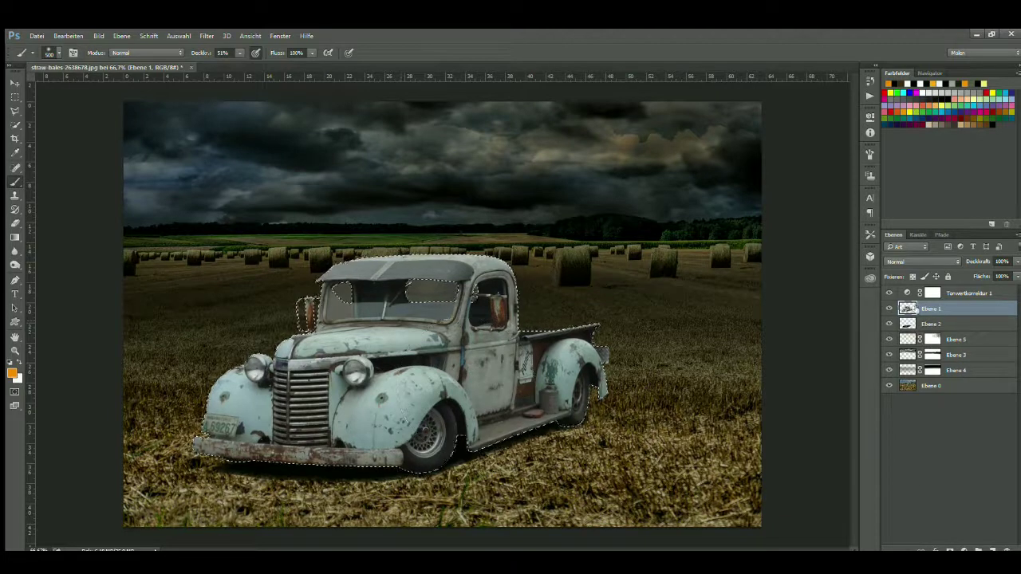
- Target the Tonwertkorrektur 1 mask with white as the colour at 100% opacity
click(933, 294)
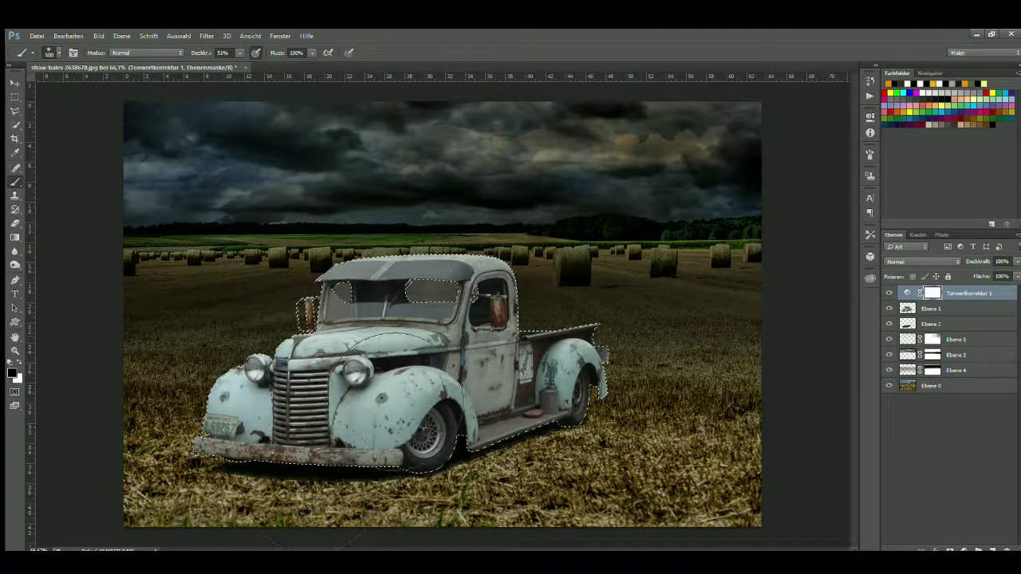
click(926, 307)
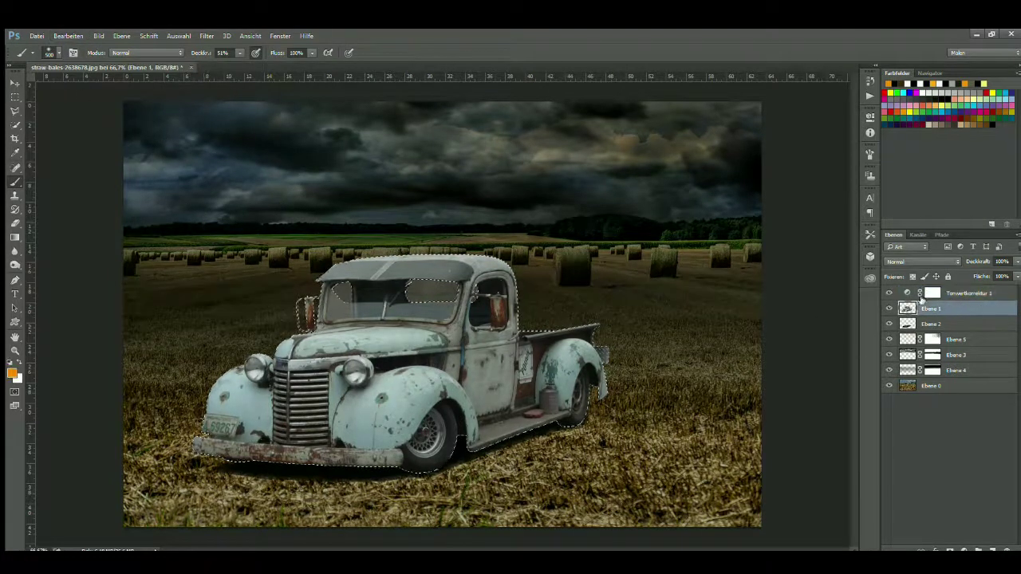
click(930, 293)
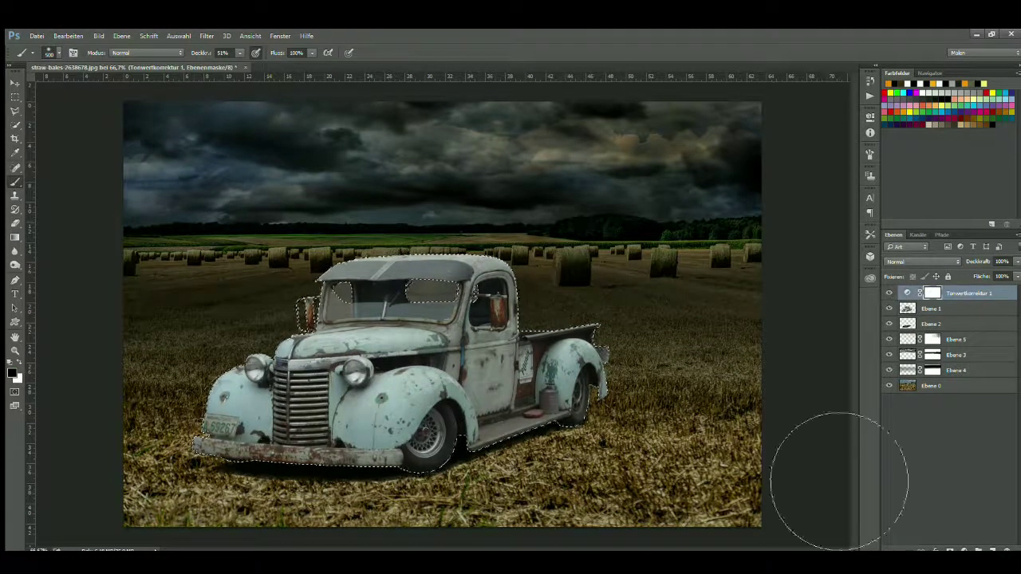
click(889, 308)
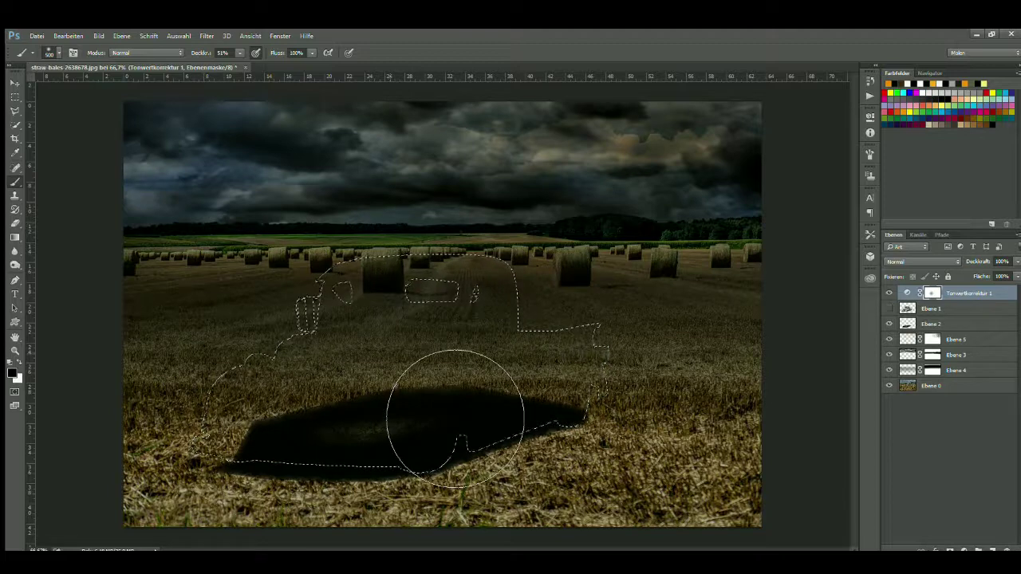
key(x)
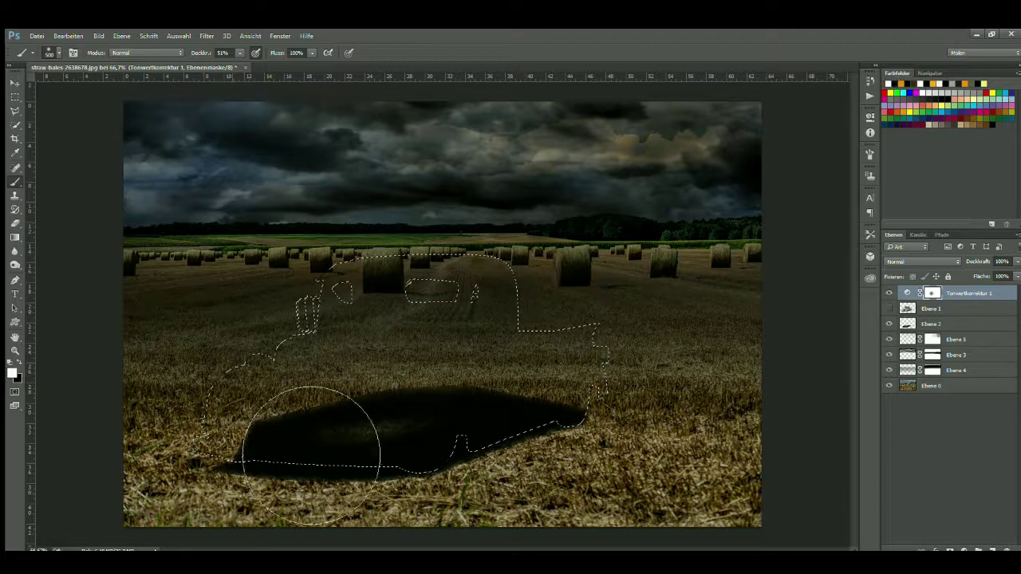
key(0)
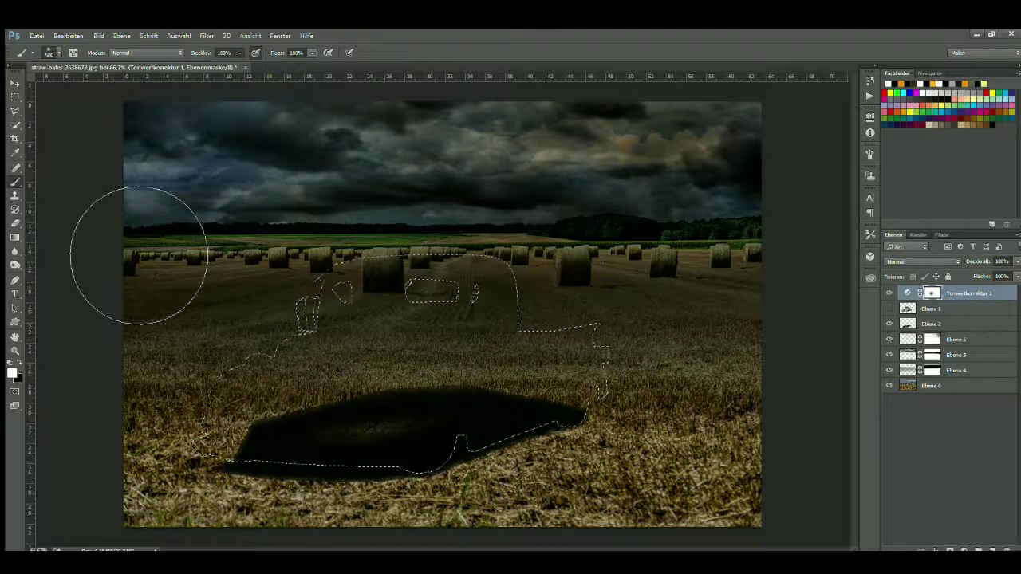
- Paint-bucket the truck selection white on the mask, then delete the Tonwertkorrektur 1 layer
click(15, 237)
key(shift+g)
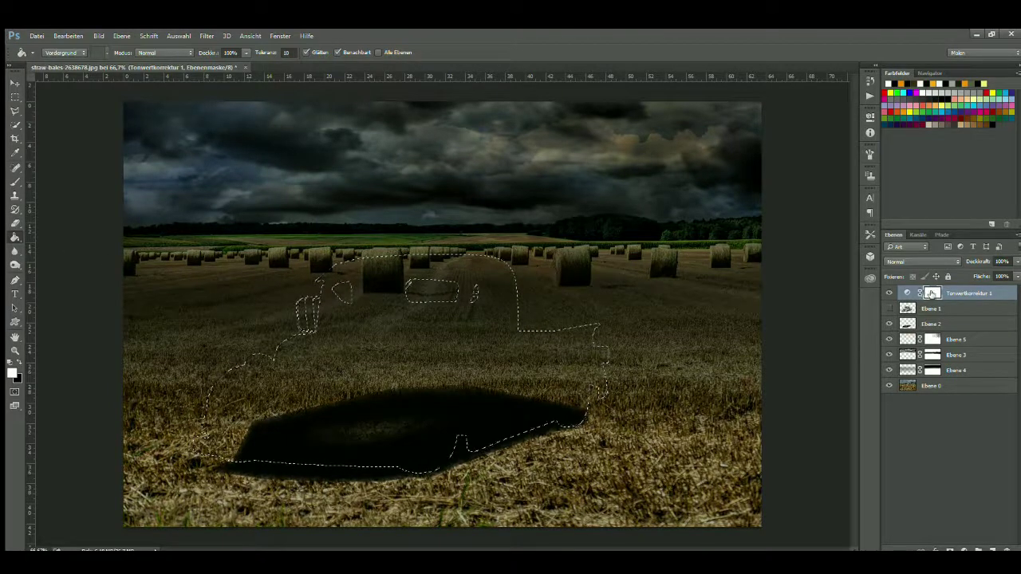
click(566, 343)
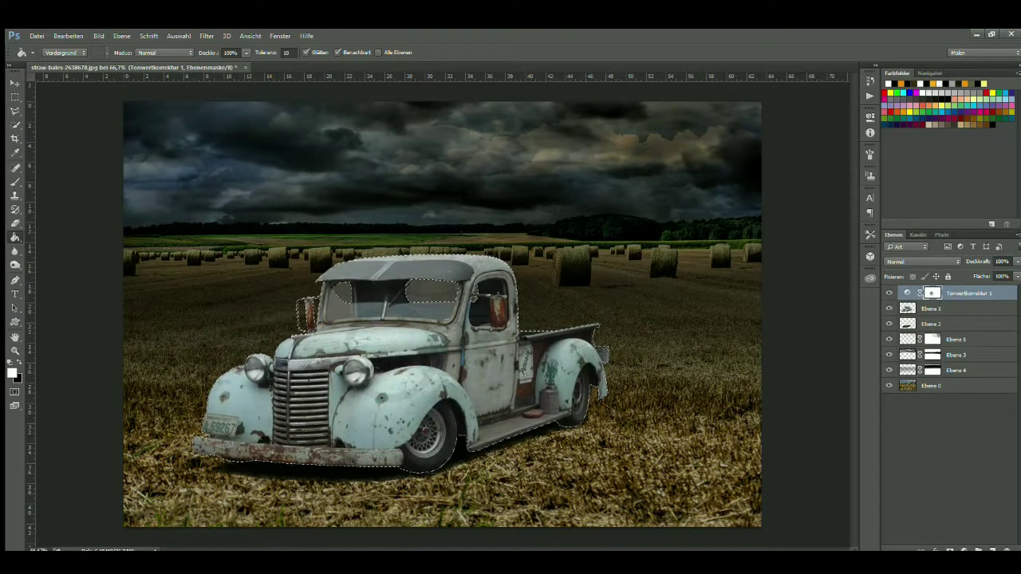
click(986, 294)
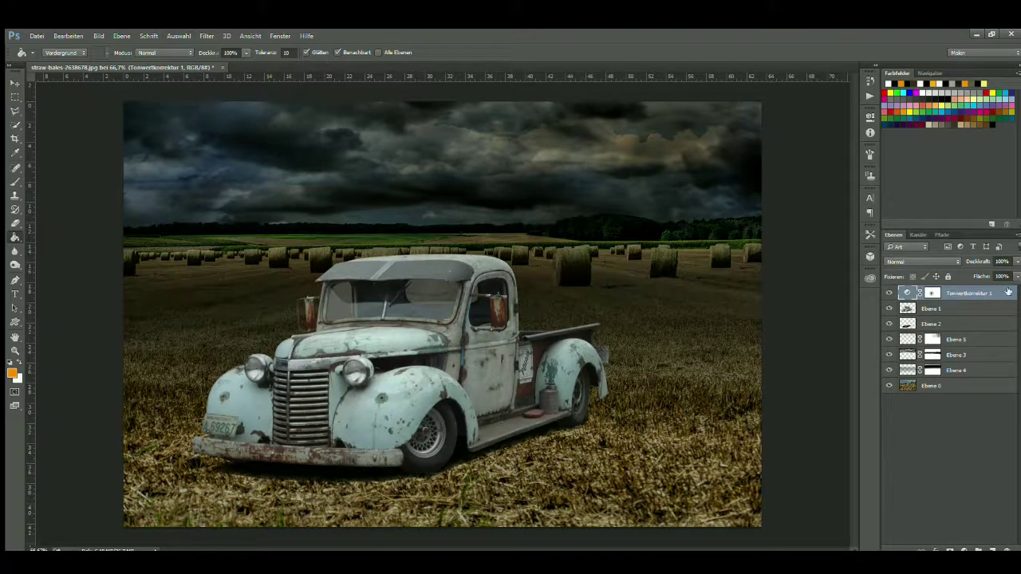
key(Delete)
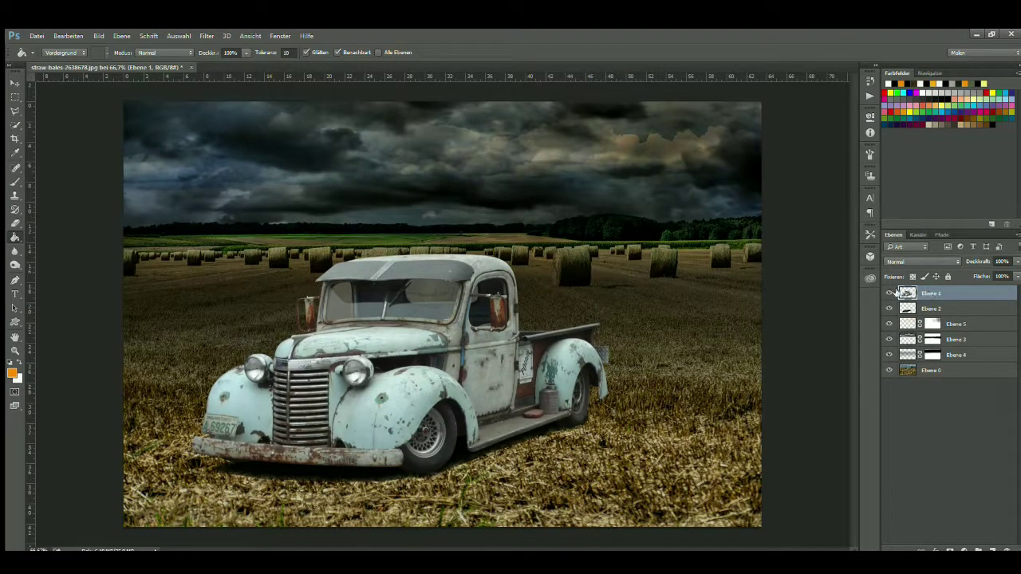
- Reload the truck outline, fill the right windshield pane dark grey, and add new layer Ebene 6
key(h)
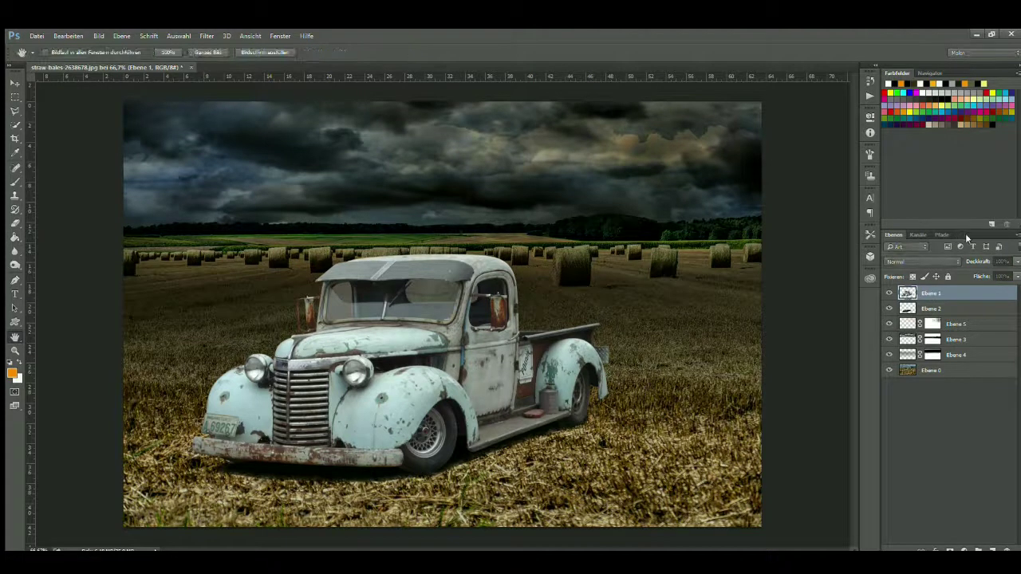
key(g)
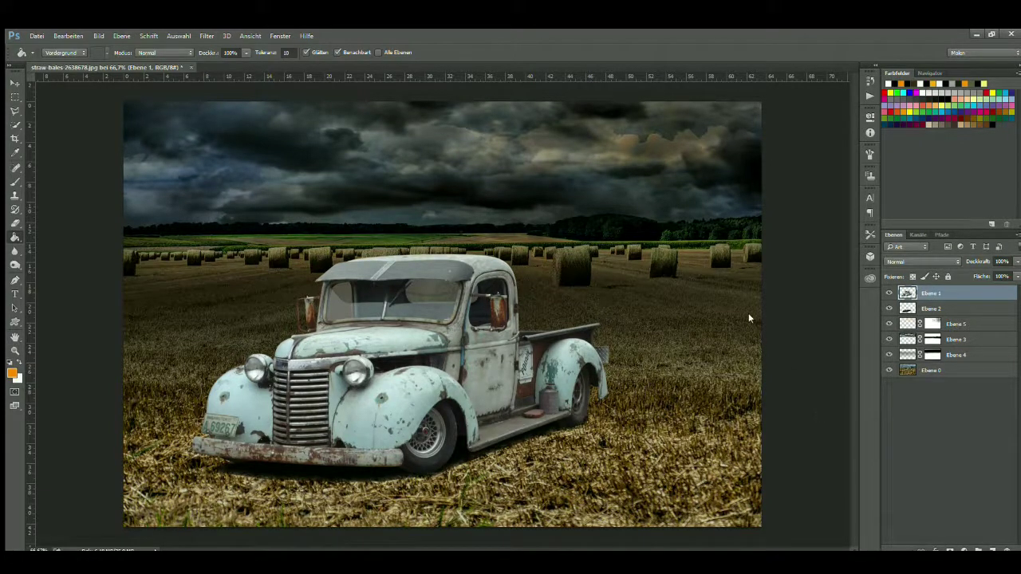
key(ctrl+shift+d)
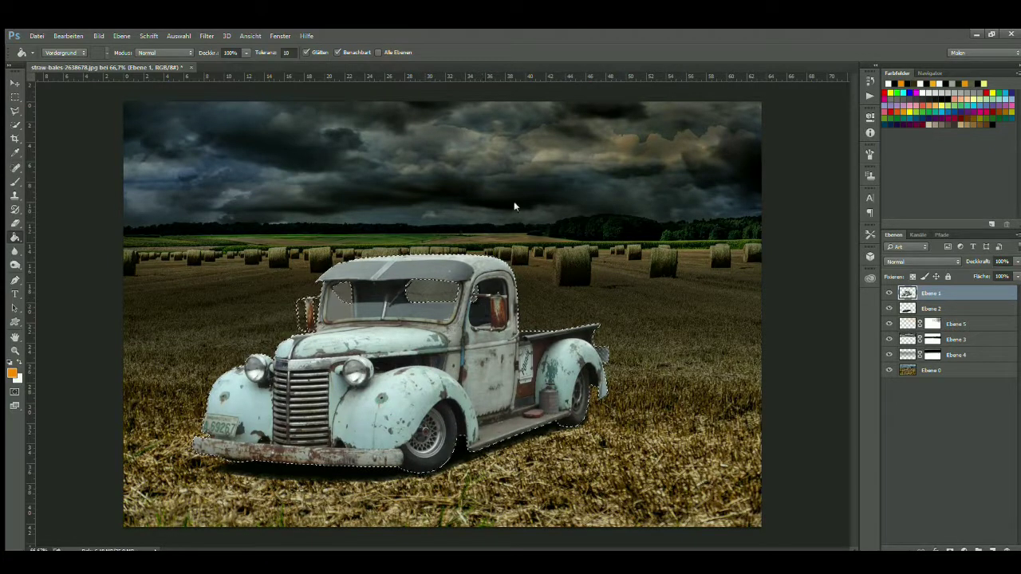
click(426, 290)
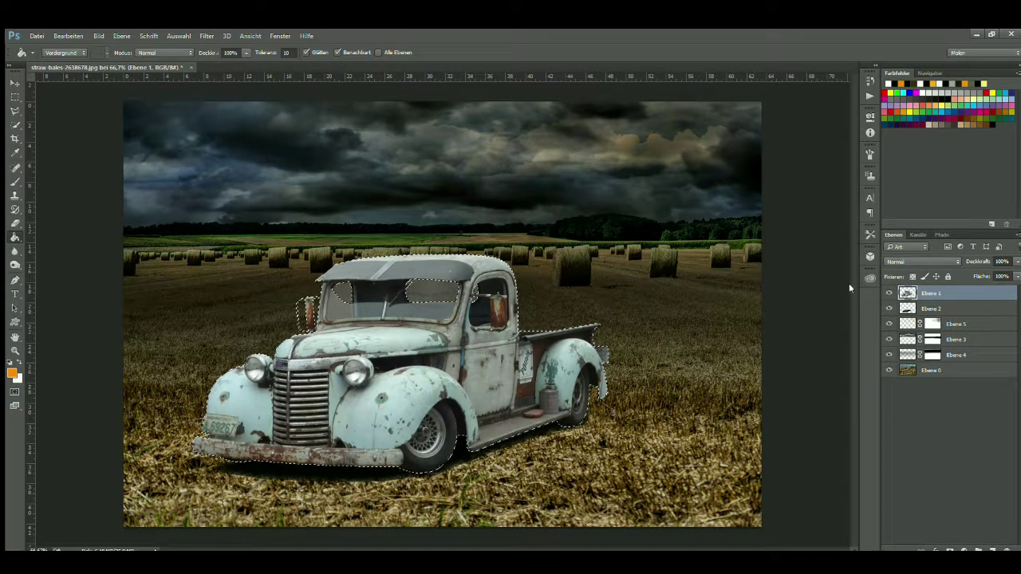
key(v)
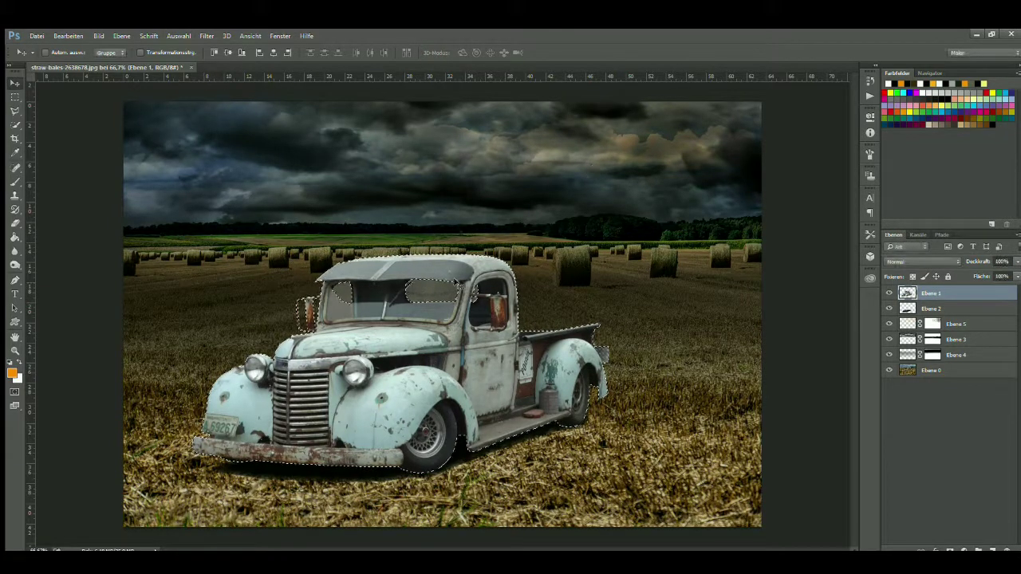
key(ctrl+j)
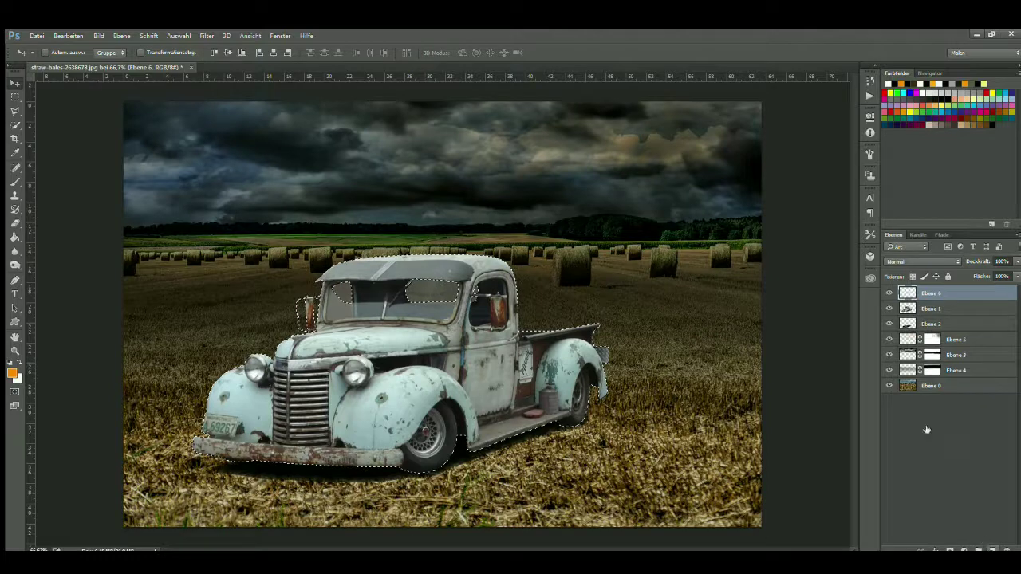
- Hide Ebene 1 and paint the truck selection solid black on Ebene 6
click(889, 308)
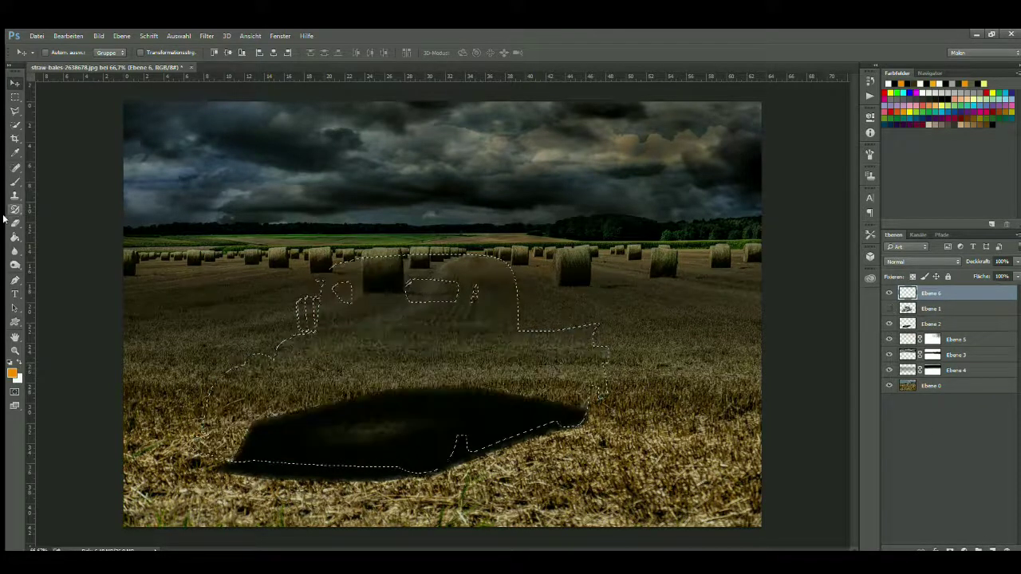
key(b)
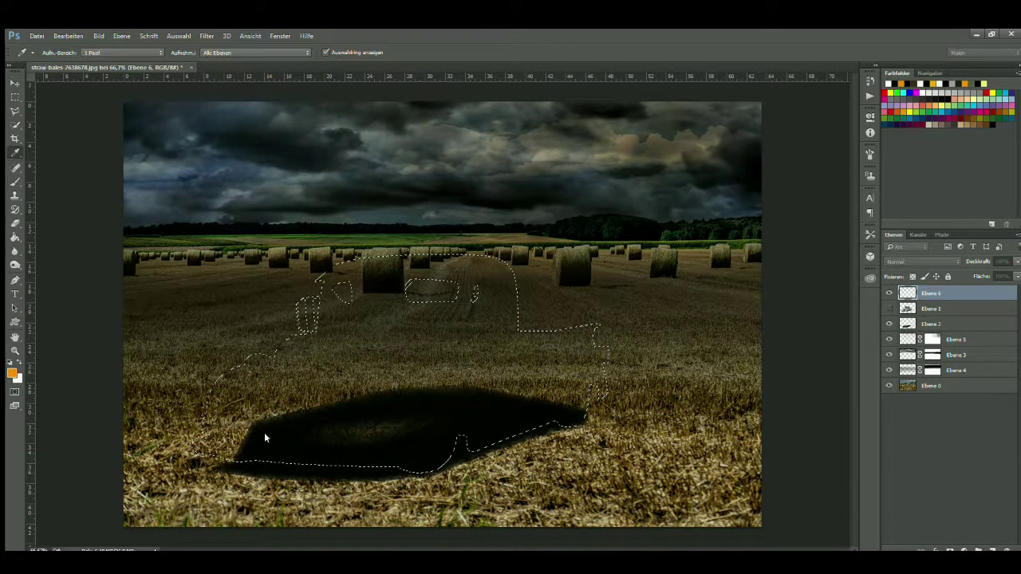
key(d)
mouse_move(411, 354)
mouse_down()
mouse_move(274, 422)
mouse_move(459, 471)
mouse_up()
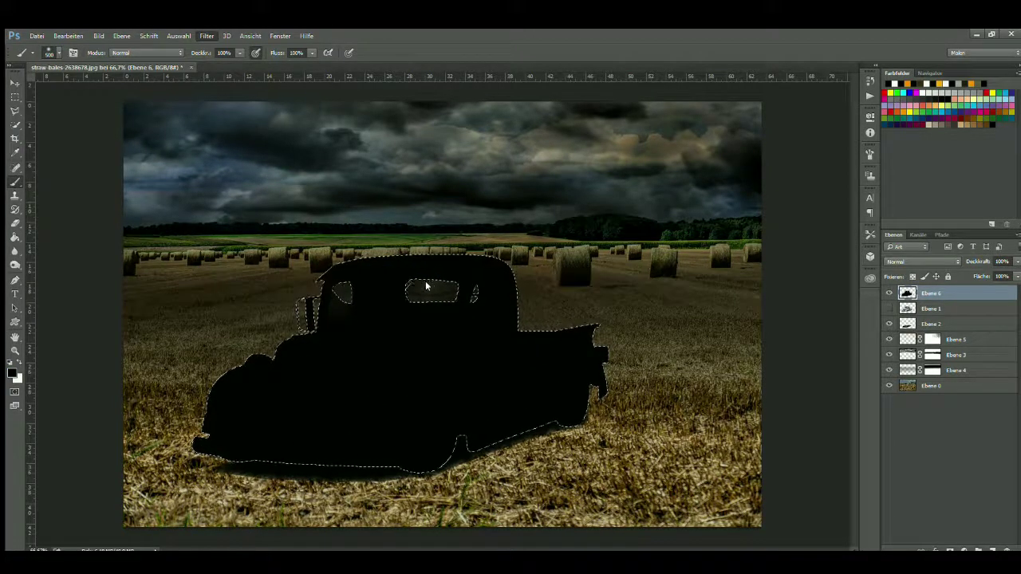
key(ctrl+f)
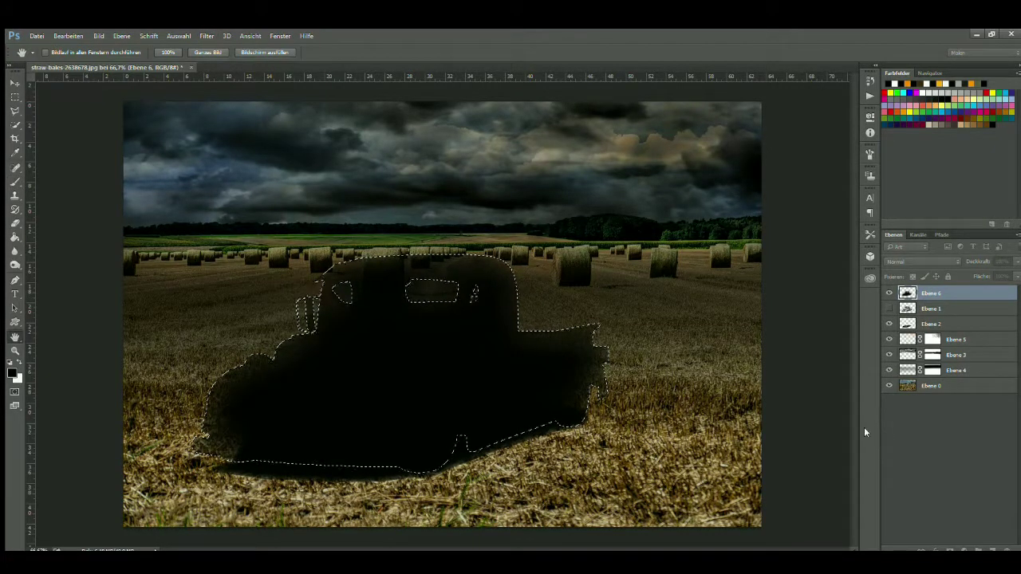
key(ctrl+z)
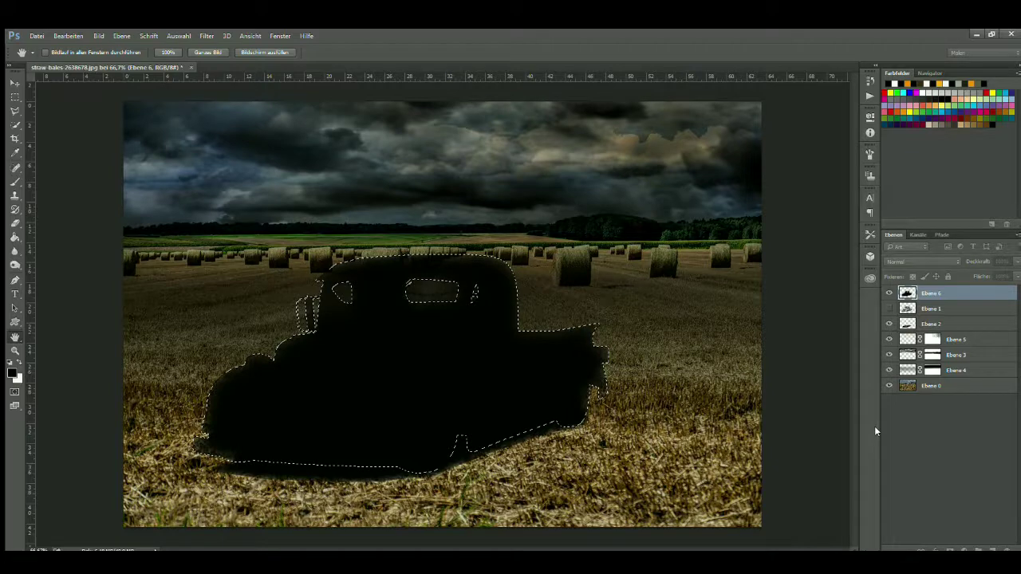
key(b)
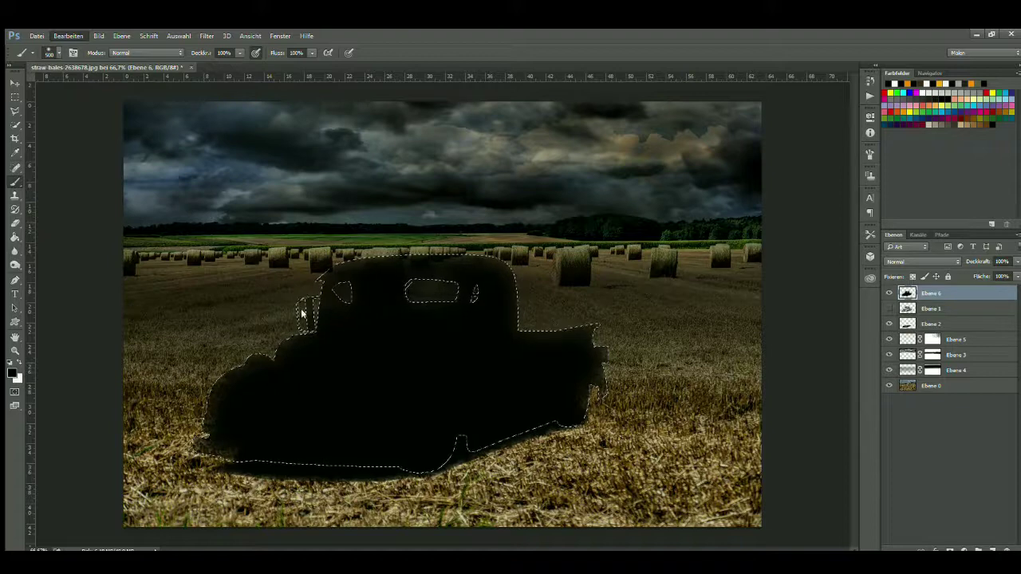
key(ctrl+t)
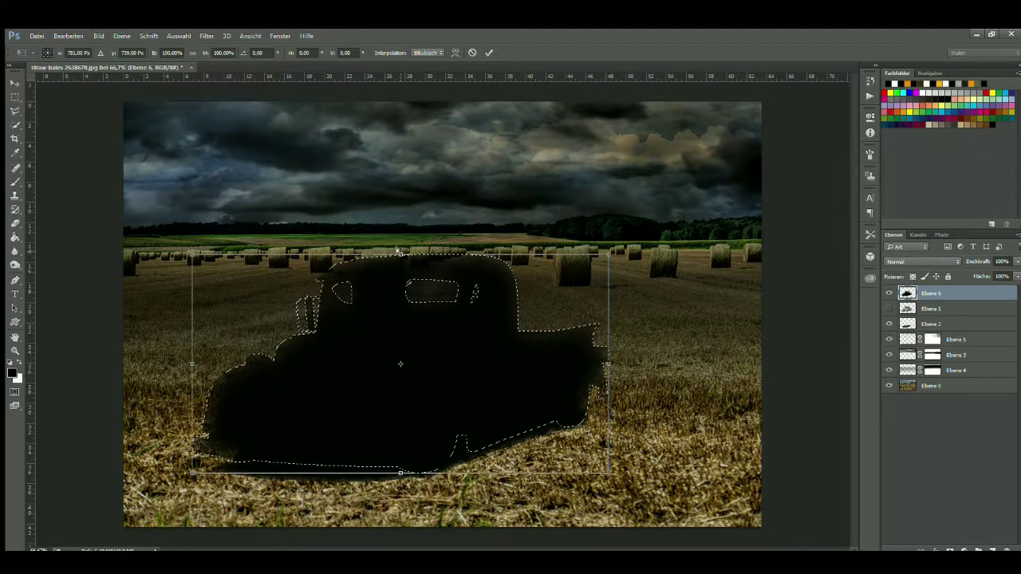
- Trial-skew the black silhouette down onto the ground, then cancel the transform
drag(401, 257, 537, 463)
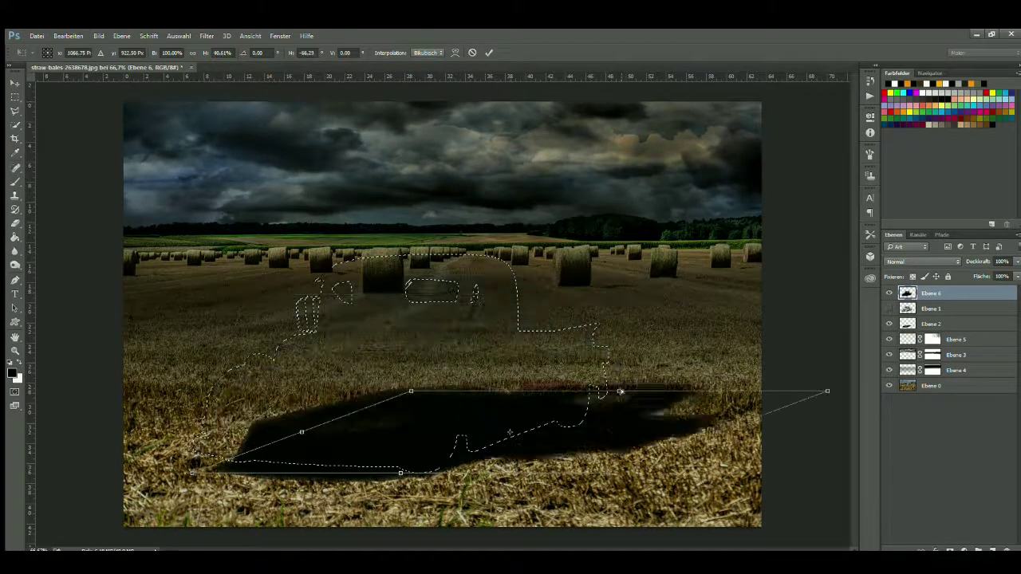
drag(674, 452, 692, 401)
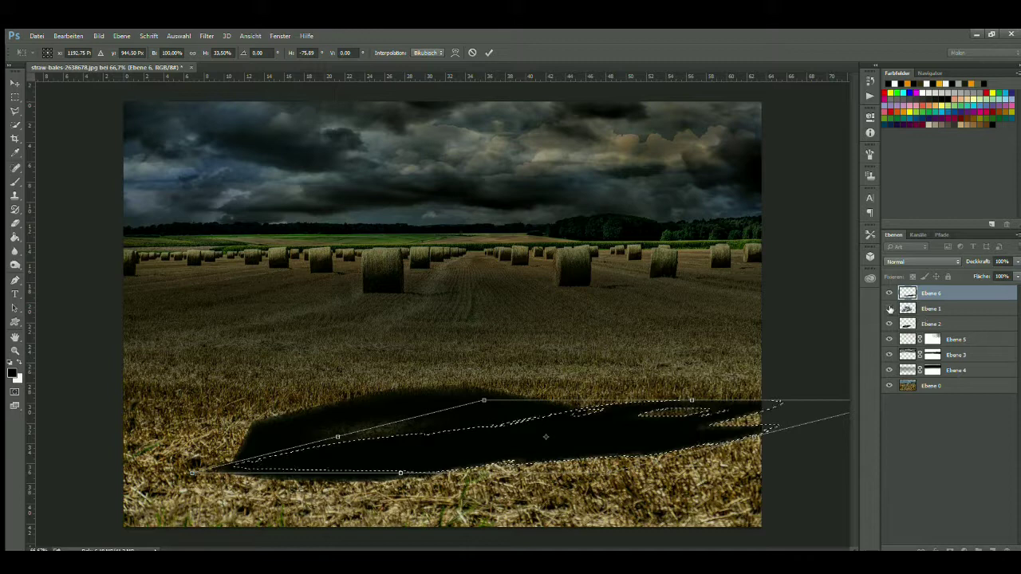
click(472, 53)
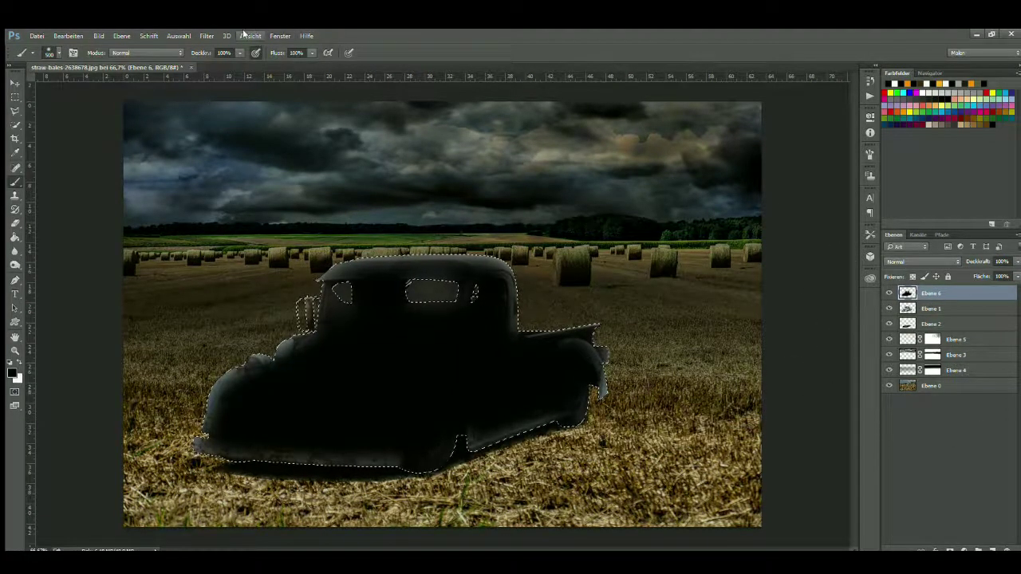
- Clear the selection around the truck, then bring it back
click(179, 36)
click(209, 57)
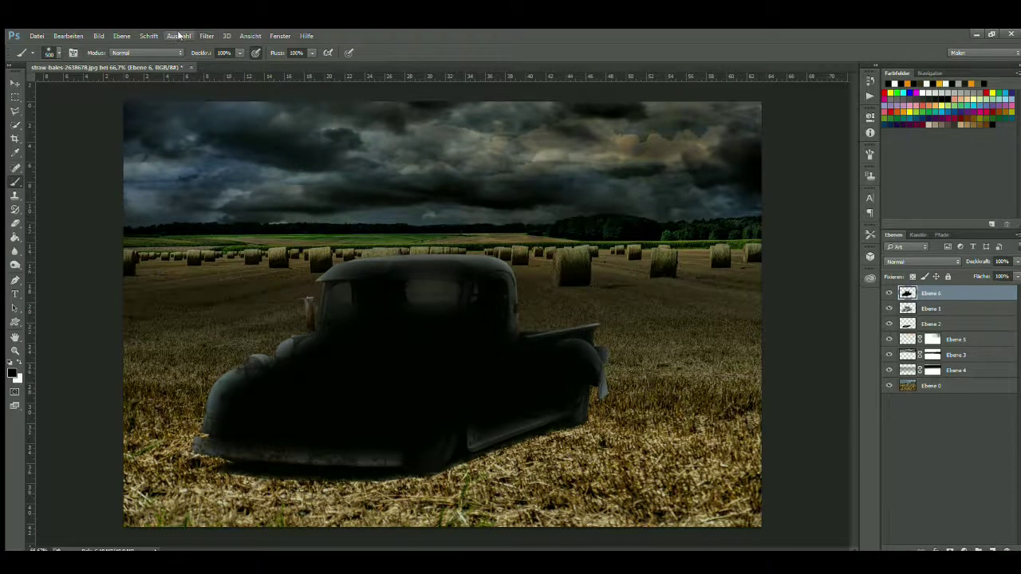
key(ctrl+m)
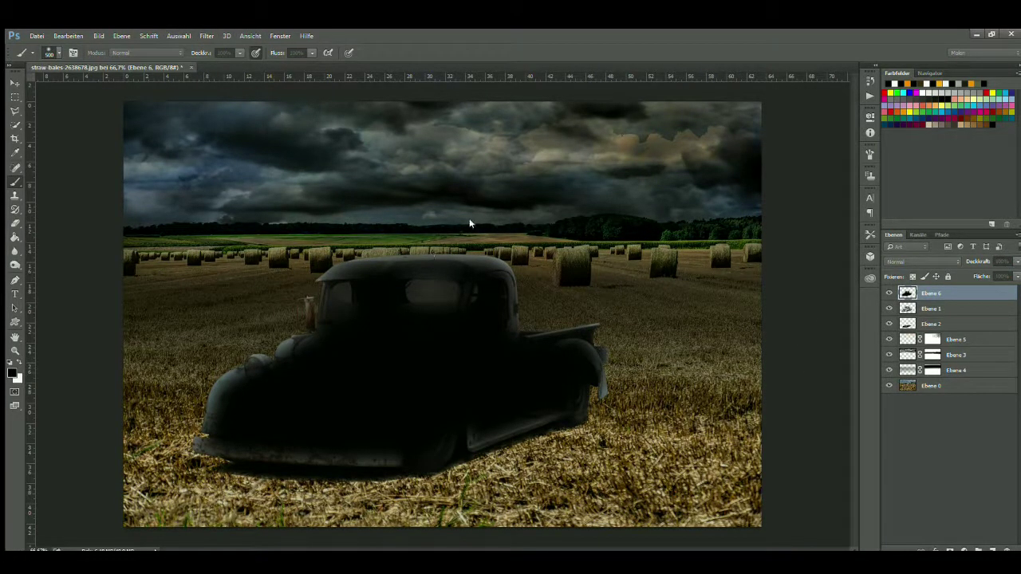
key(ctrl+z)
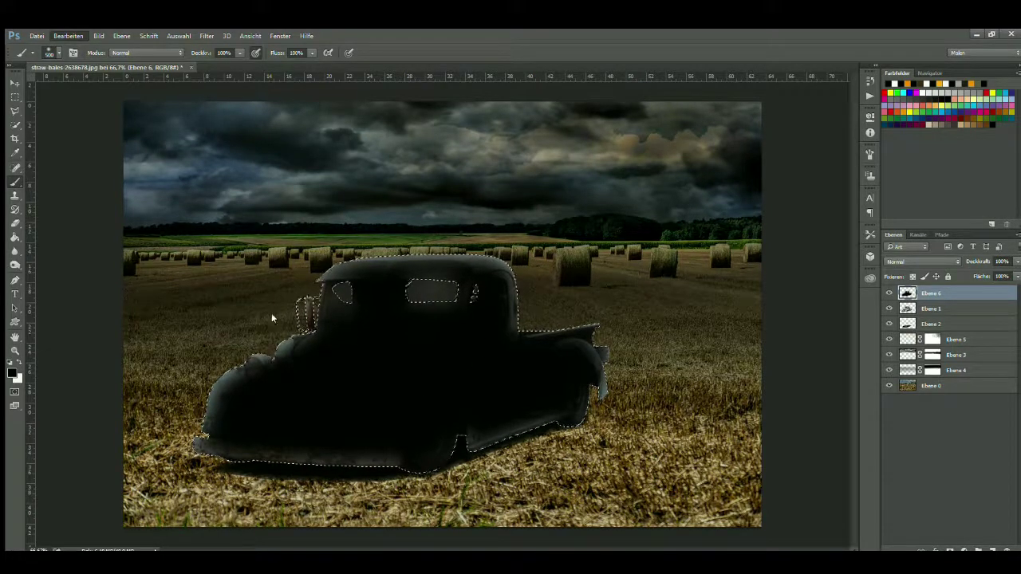
key(ctrl+t)
- Squash the silhouette into a ground shadow, stretching it up and to the right
mouse_move(400, 254)
mouse_down()
mouse_move(562, 392)
mouse_move(676, 421)
mouse_up()
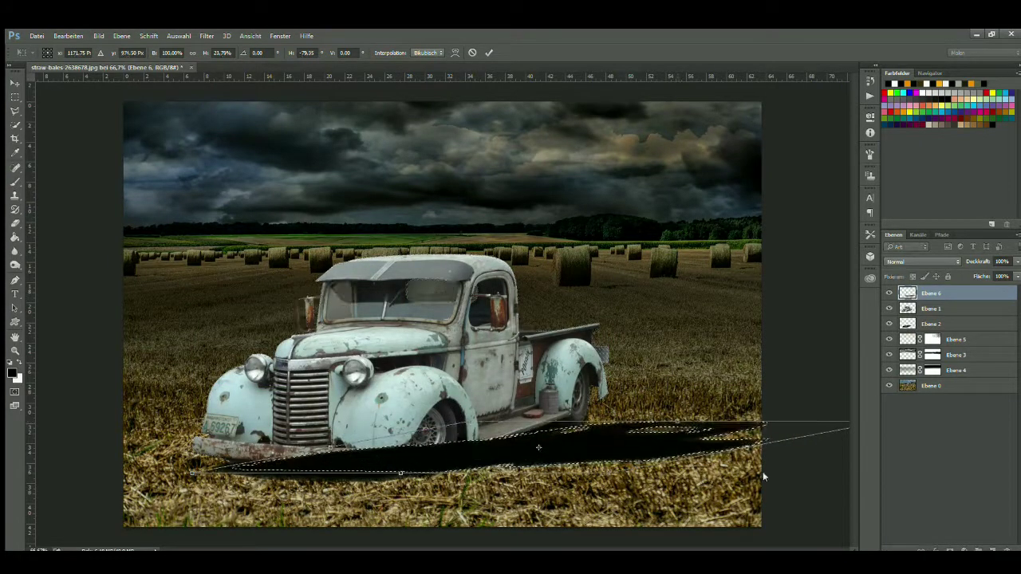
drag(189, 474, 380, 488)
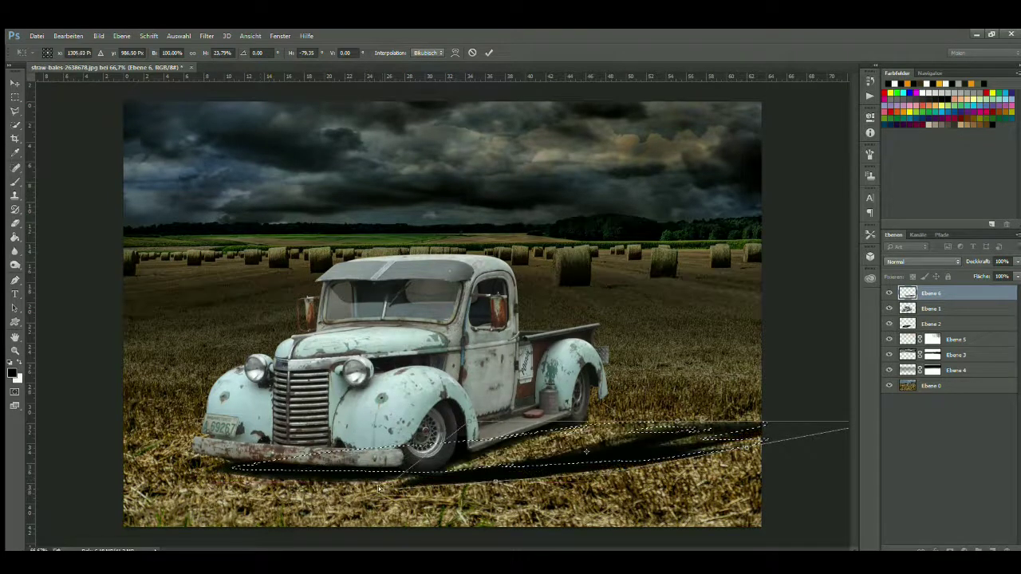
mouse_move(670, 422)
mouse_down()
mouse_move(652, 367)
mouse_move(385, 342)
mouse_up()
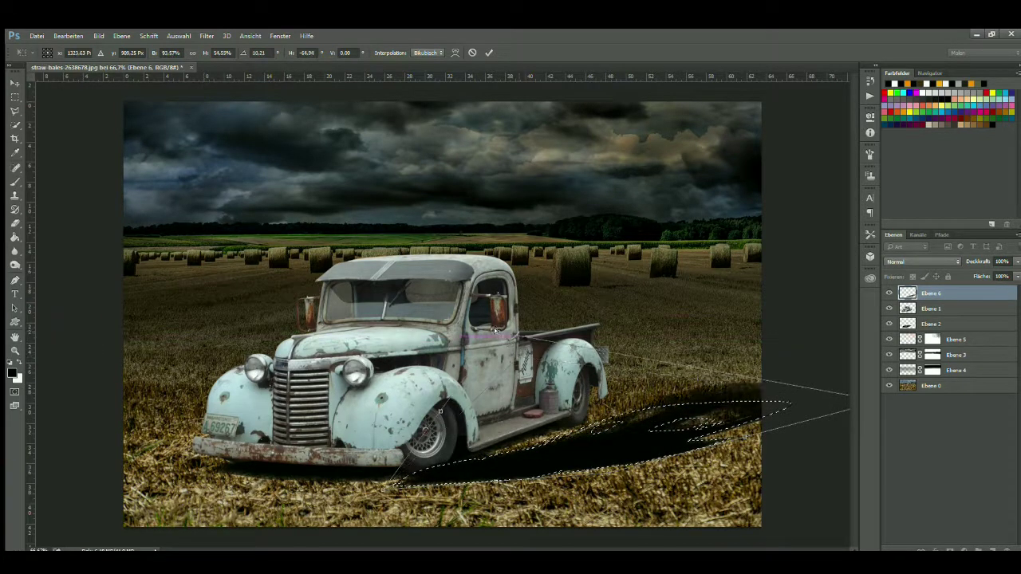
mouse_move(385, 339)
mouse_down()
mouse_move(438, 321)
mouse_move(439, 353)
mouse_up()
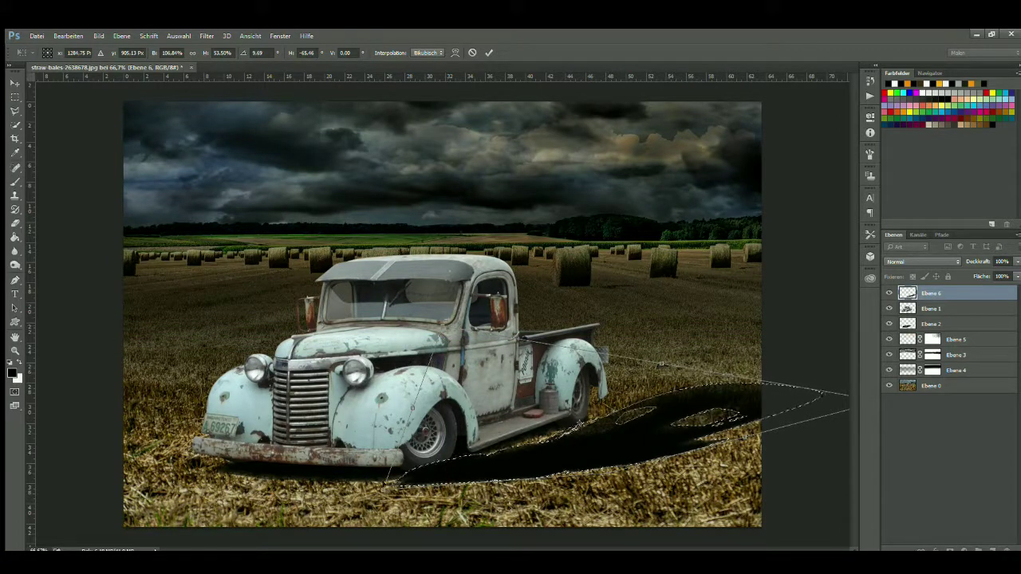
mouse_move(607, 476)
mouse_down()
mouse_move(610, 508)
mouse_move(572, 414)
mouse_up()
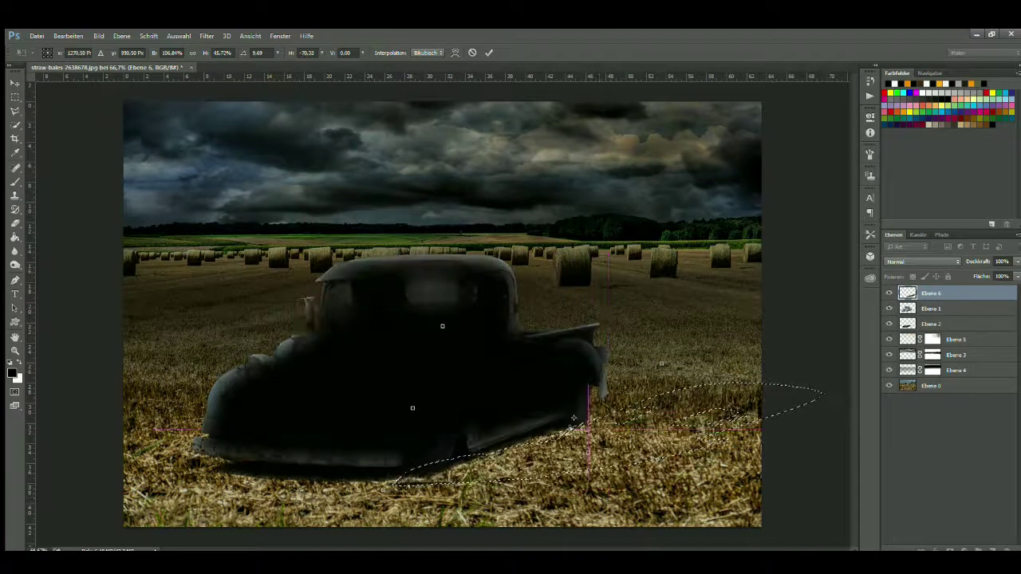
drag(625, 455, 628, 456)
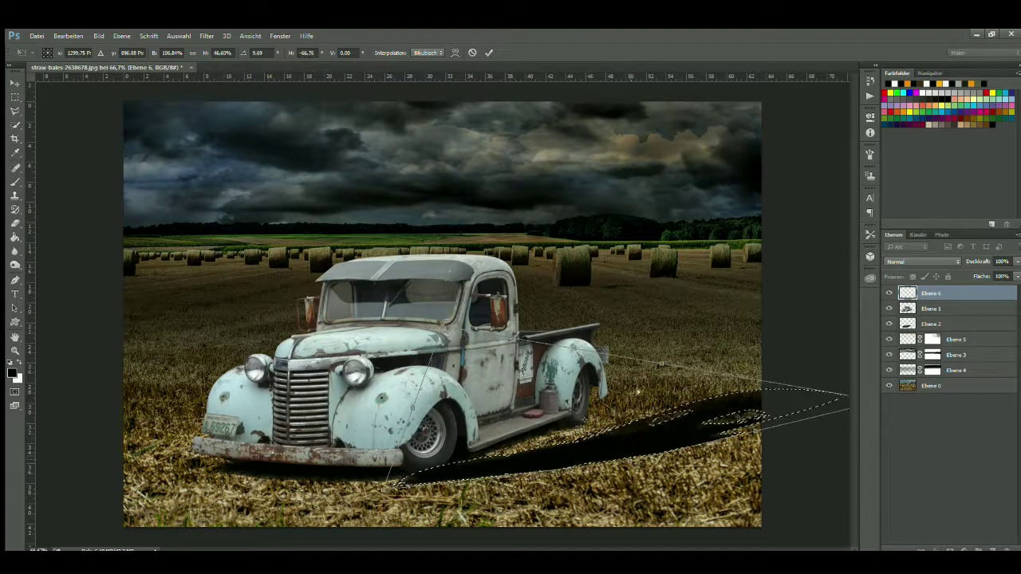
- Refine the shadow's corners and far edge toward the truck, then commit the skew
mouse_move(627, 455)
mouse_down()
mouse_move(628, 370)
mouse_move(591, 365)
mouse_up()
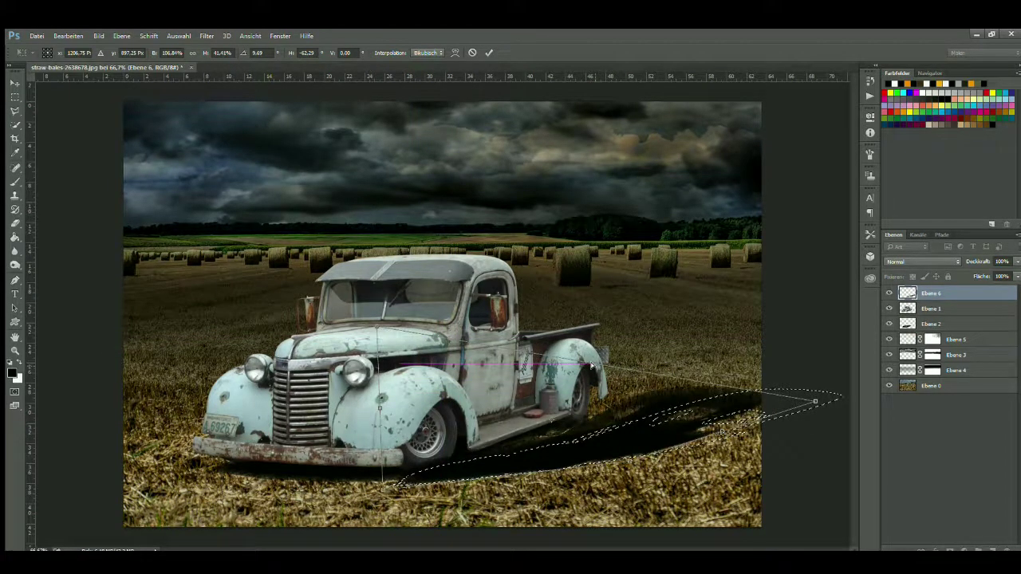
mouse_move(380, 484)
mouse_down()
mouse_move(398, 504)
mouse_move(396, 492)
mouse_up()
drag(376, 328, 449, 408)
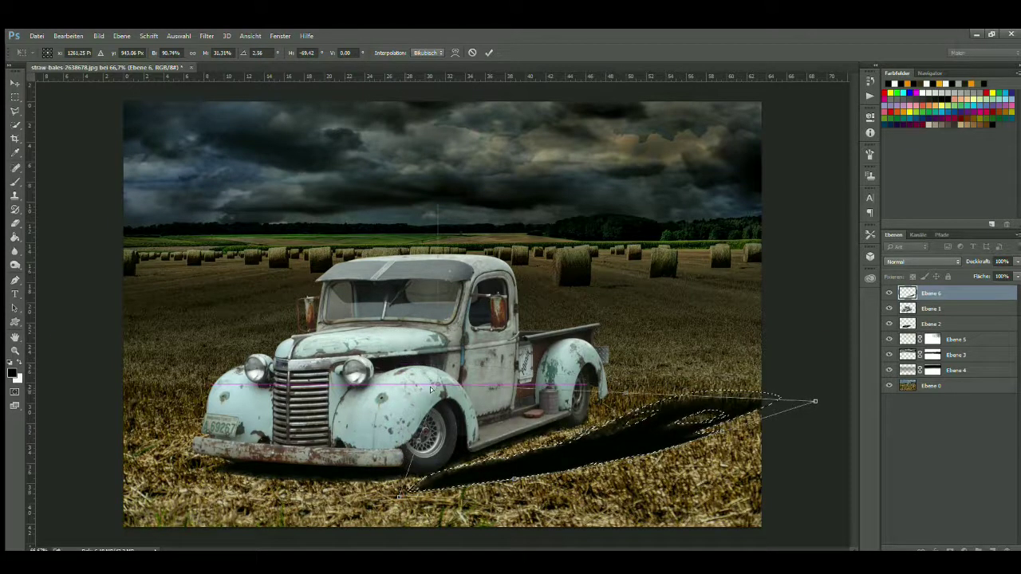
mouse_move(632, 405)
mouse_down()
mouse_move(615, 399)
mouse_move(652, 380)
mouse_up()
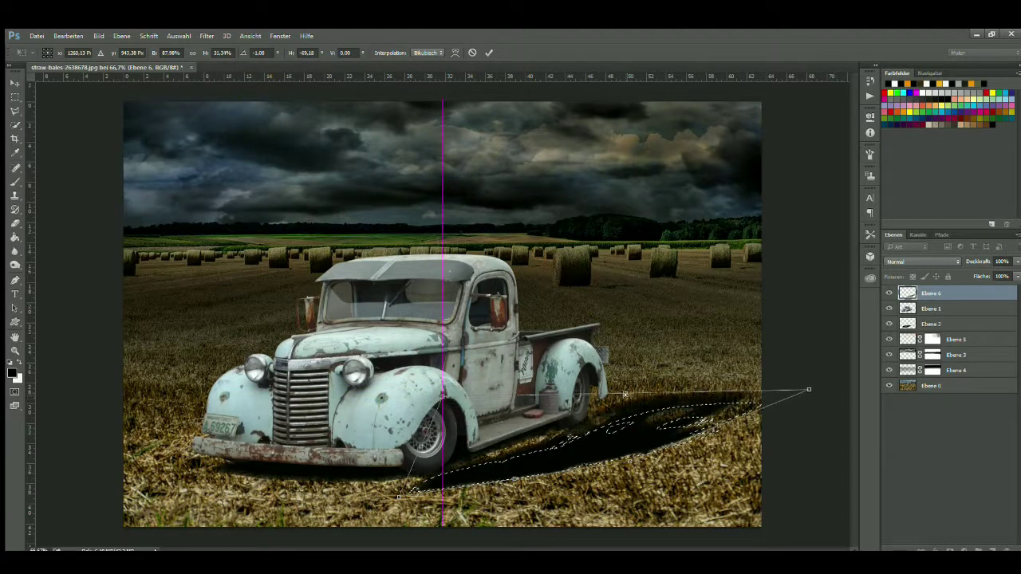
drag(651, 382, 647, 389)
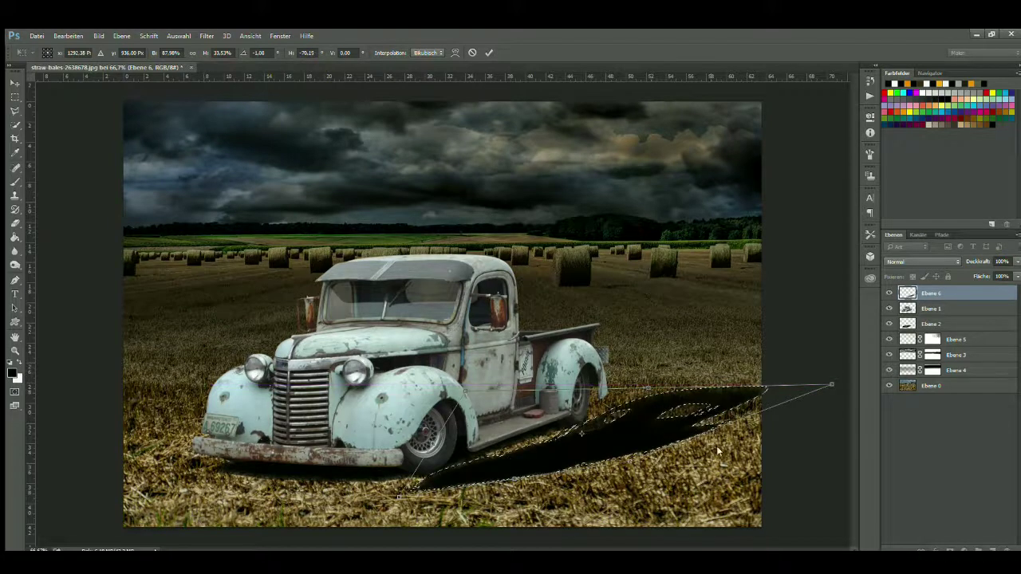
mouse_move(831, 385)
mouse_down()
mouse_move(809, 422)
mouse_move(806, 388)
mouse_up()
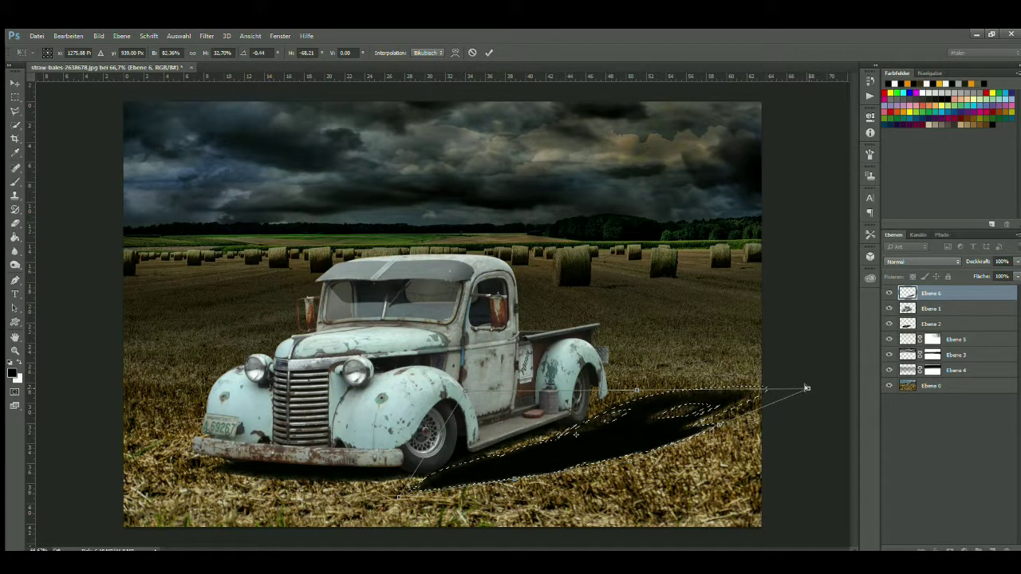
click(489, 53)
key(b)
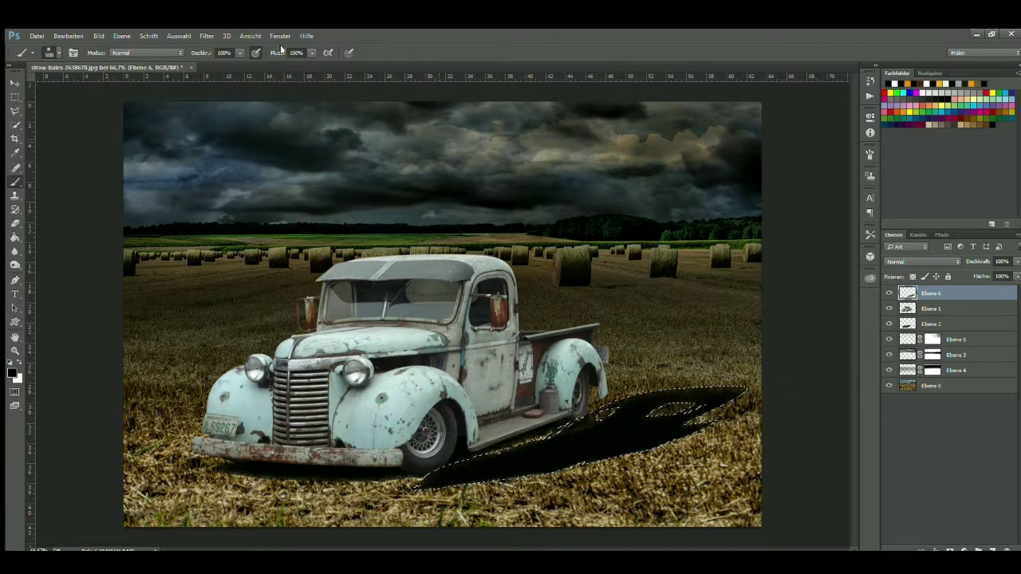
- Deselect, lower Ebene 6's opacity to 76%, and start shrinking the shadow from its corners
key(ctrl+d)
drag(1015, 272, 994, 274)
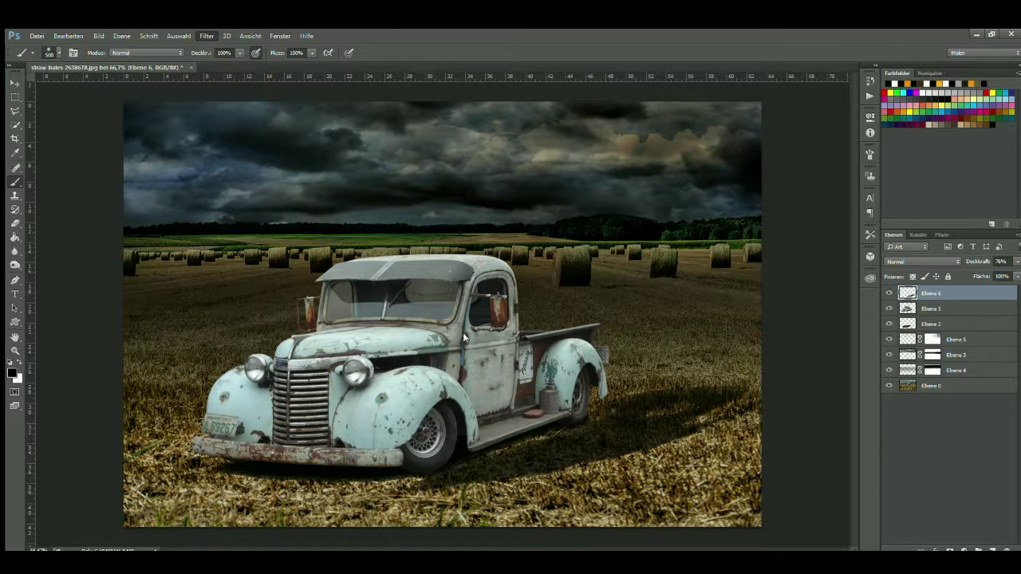
key(h)
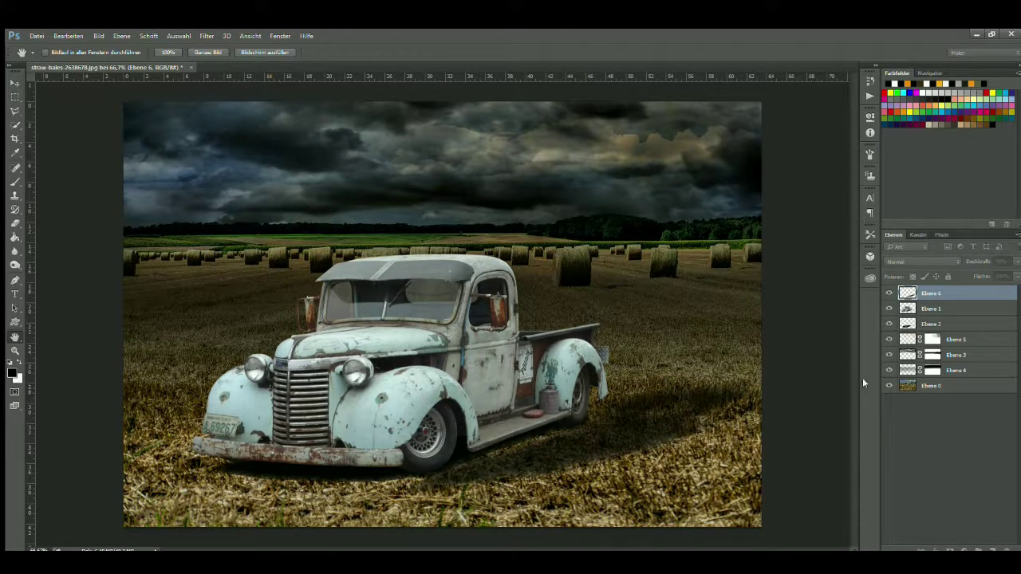
key(b)
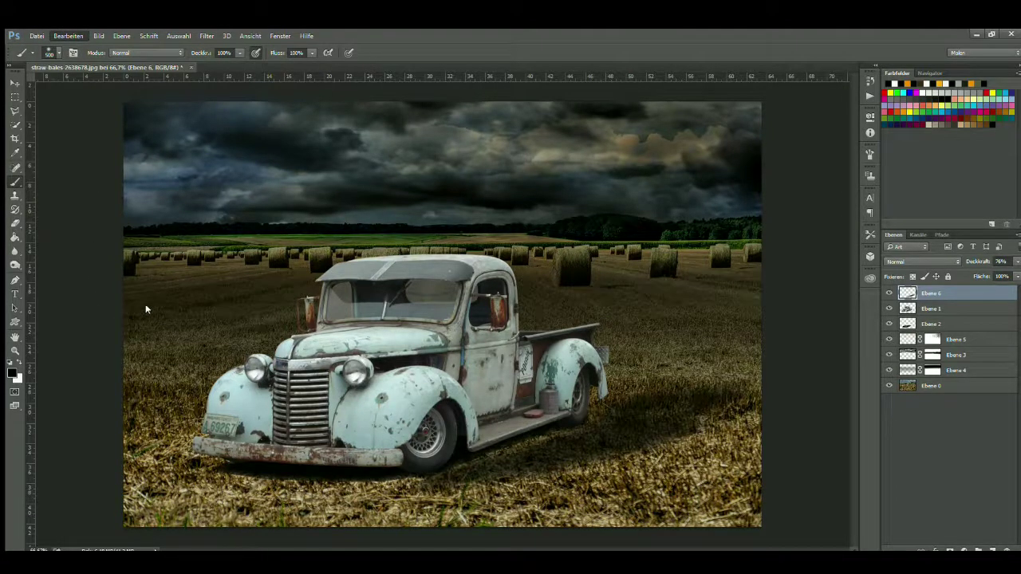
key(ctrl+t)
drag(758, 380, 752, 420)
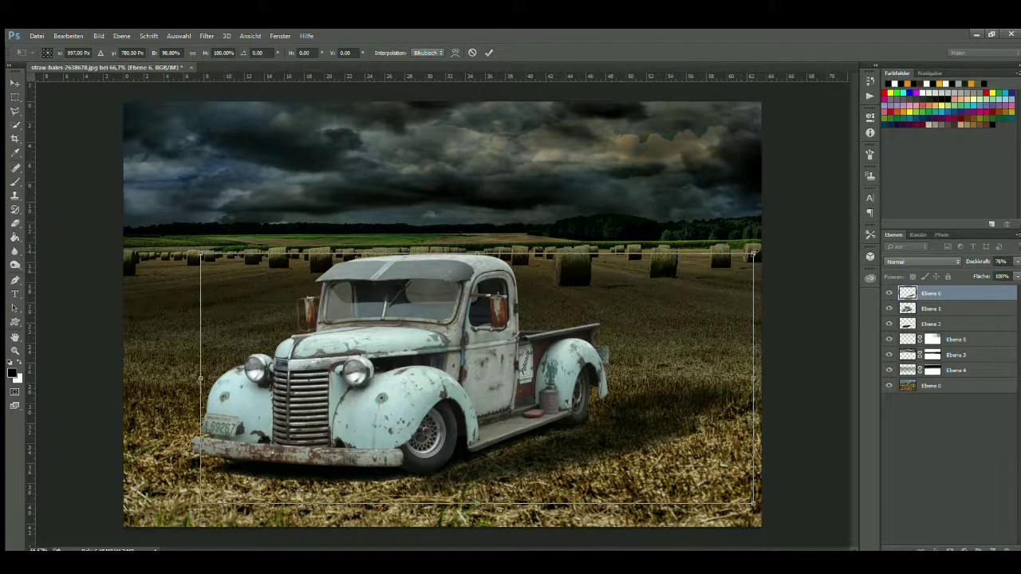
drag(753, 253, 706, 289)
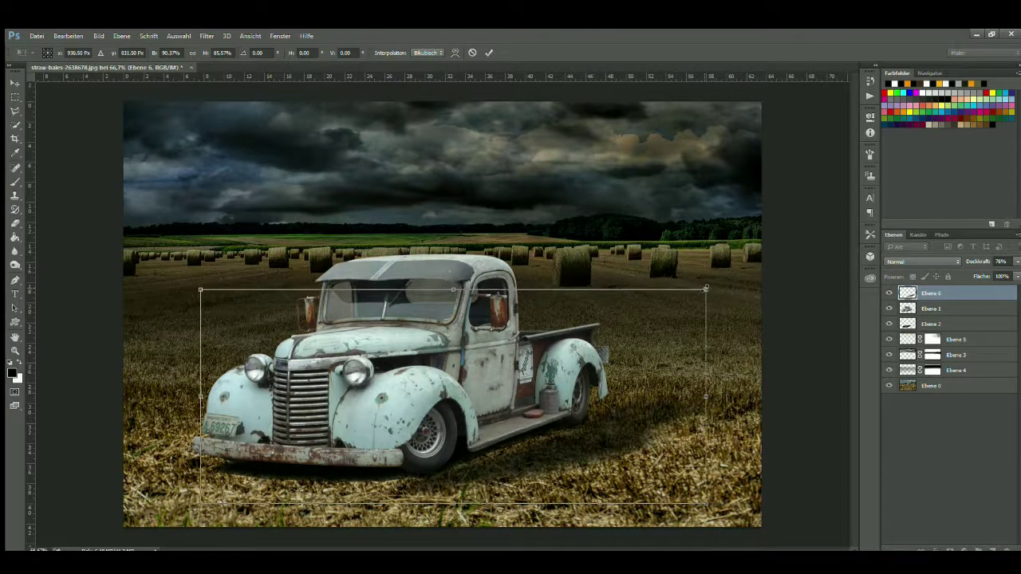
- Enlarge the shadow from its top-left corner, pull in the top-right, and commit
drag(200, 290, 184, 278)
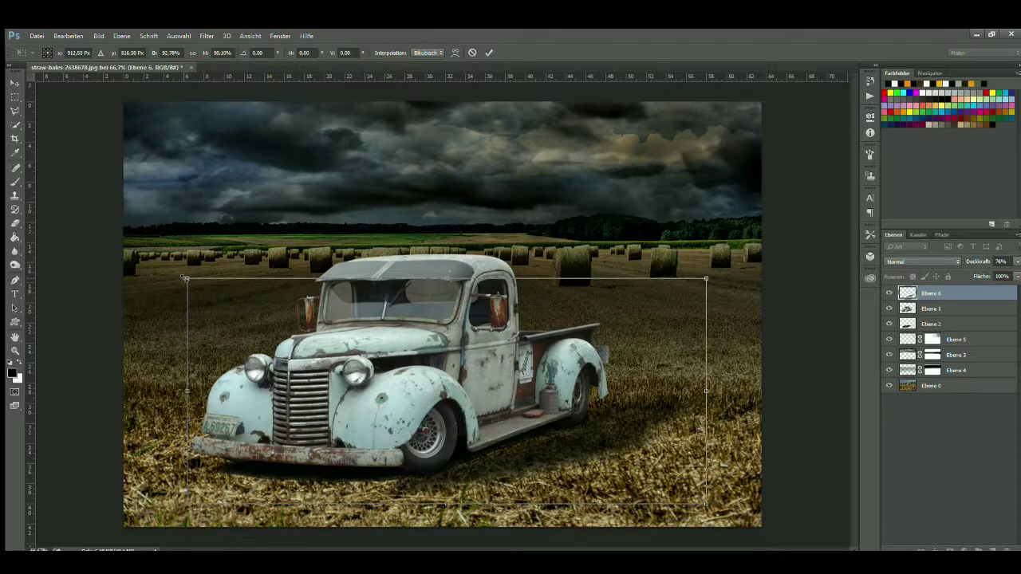
mouse_move(707, 279)
mouse_down()
mouse_move(700, 291)
mouse_move(710, 283)
mouse_up()
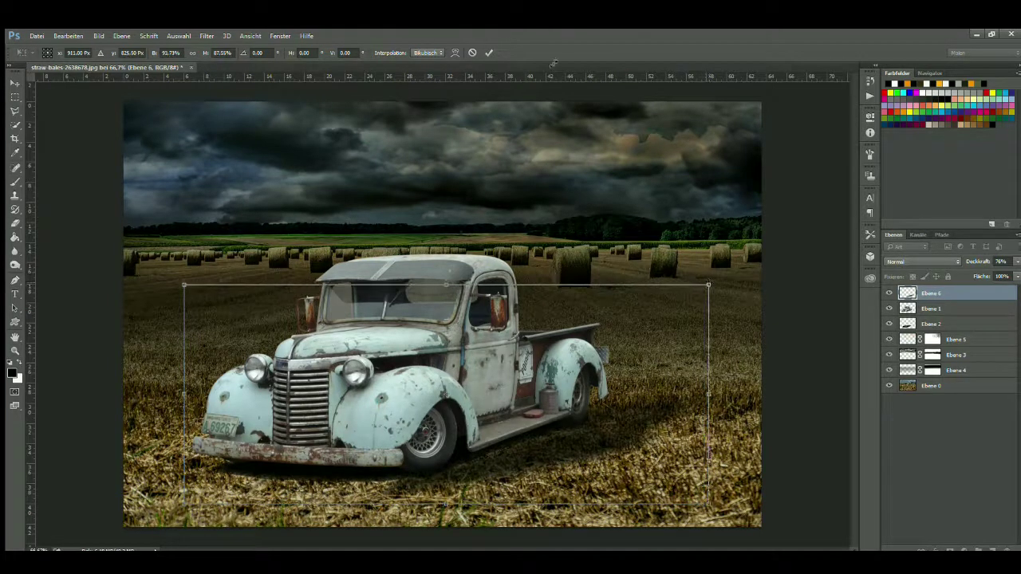
click(488, 52)
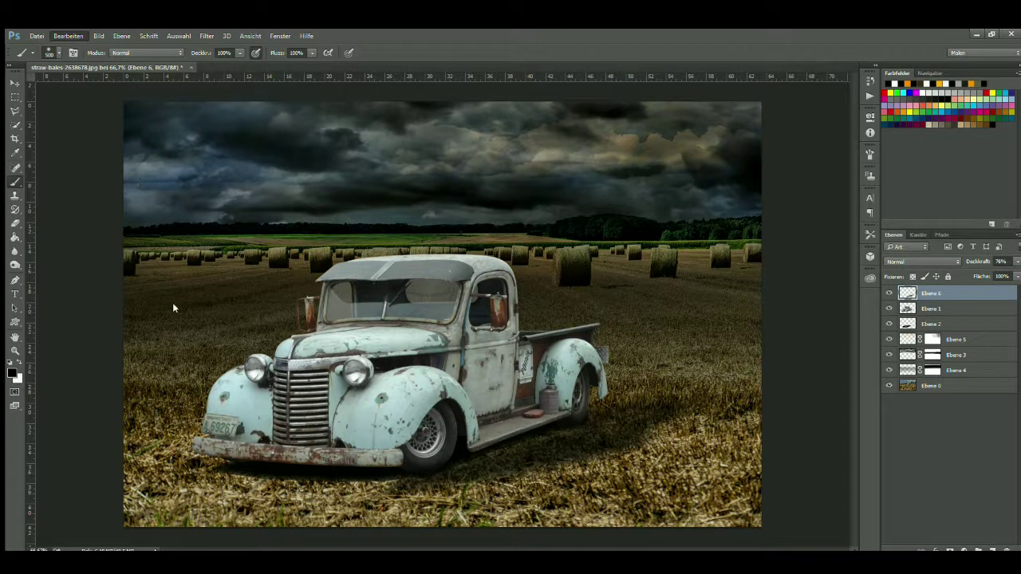
- Stretch the shadow downward, shift it up-left, skew its left side outward, and commit
key(ctrl+t)
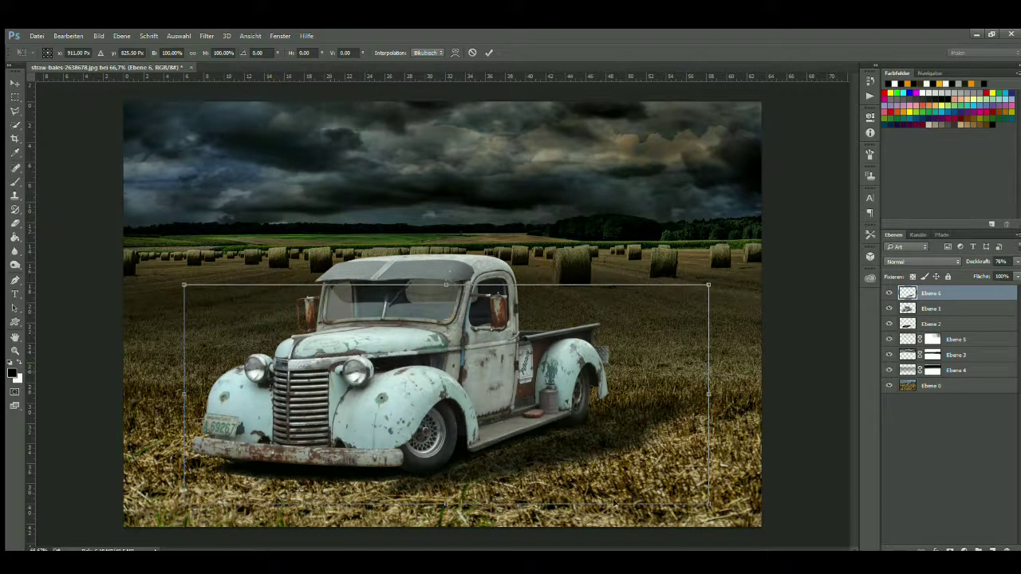
drag(706, 504, 703, 520)
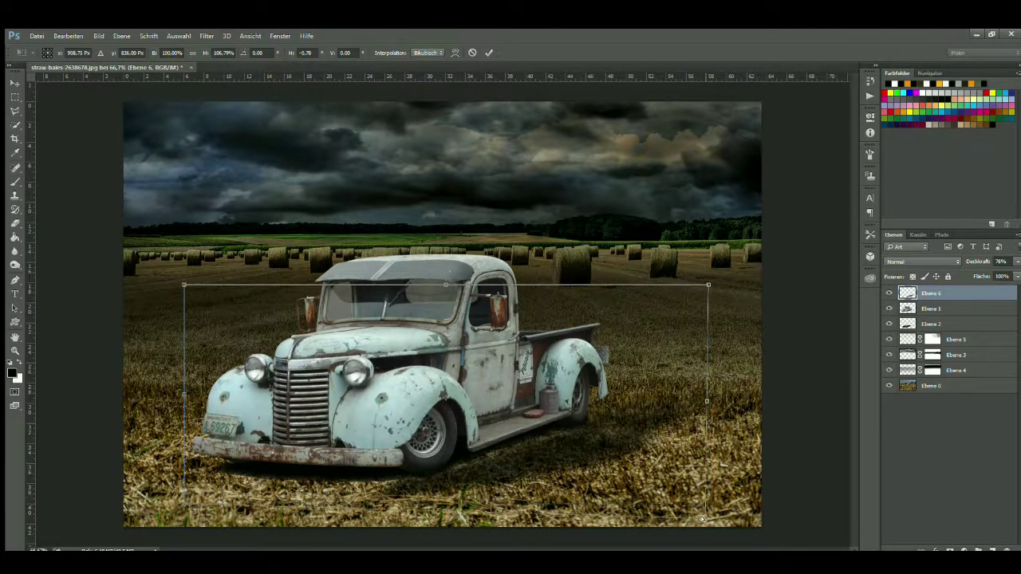
drag(444, 284, 441, 277)
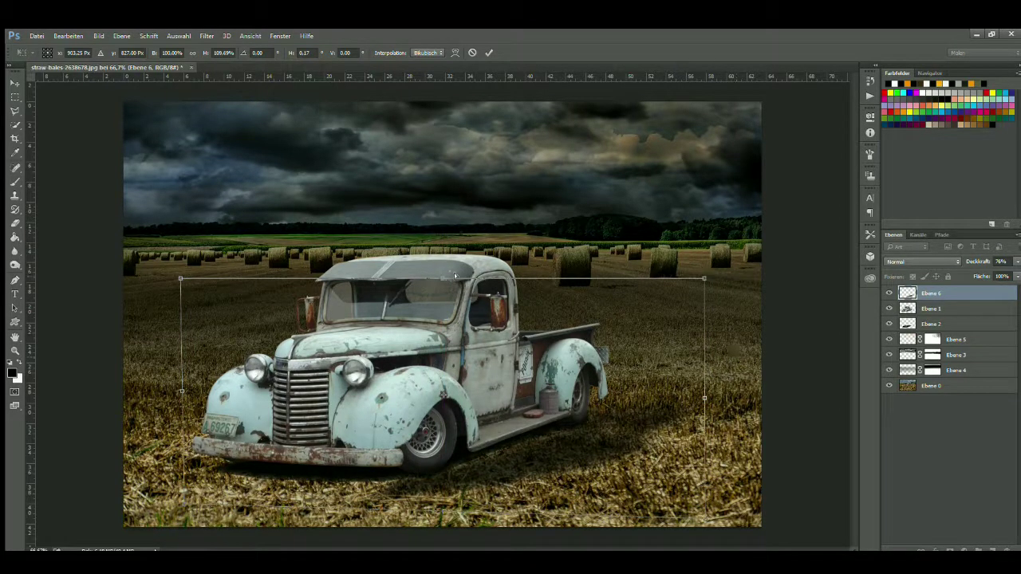
drag(441, 276, 438, 270)
drag(180, 389, 171, 372)
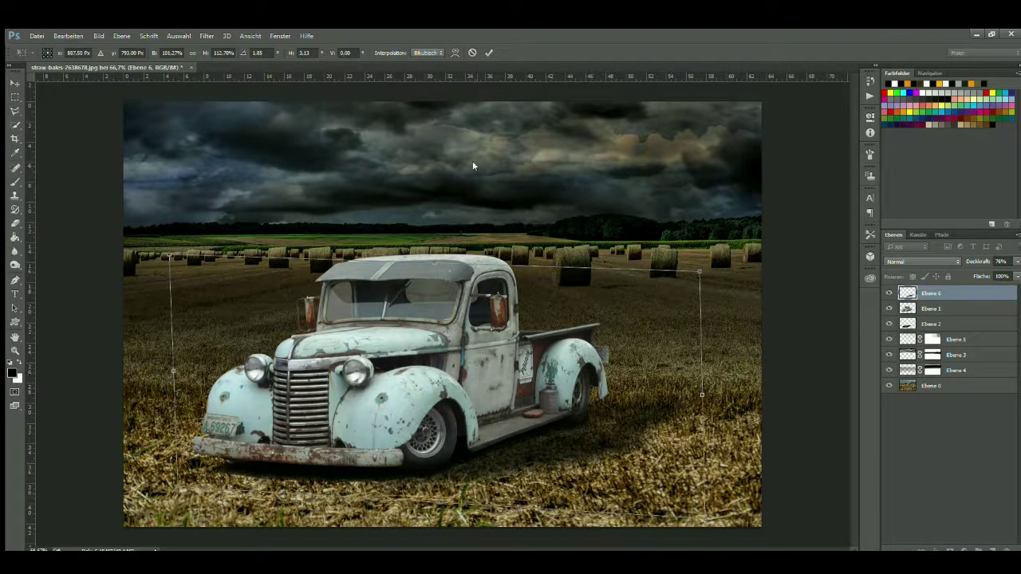
click(488, 52)
key(b)
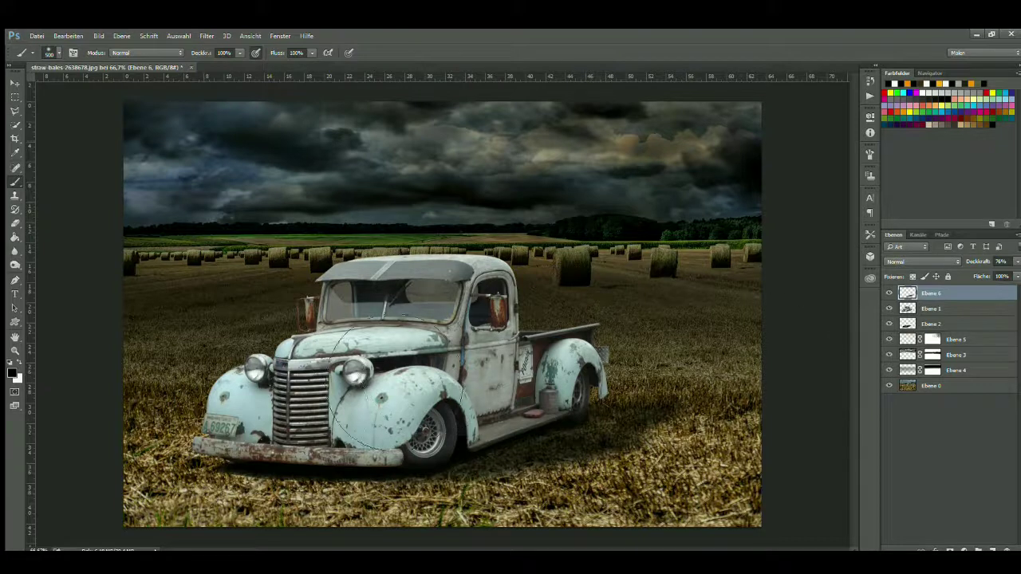
click(975, 386)
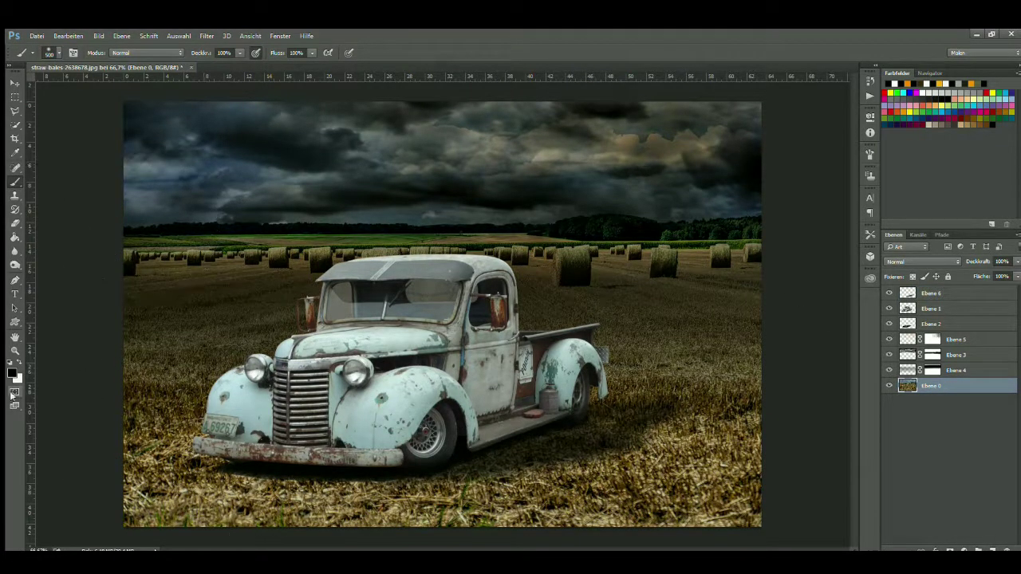
- Add a Multiplizieren layer above Ebene 0 and paint black along the field's bottom edge
key(i)
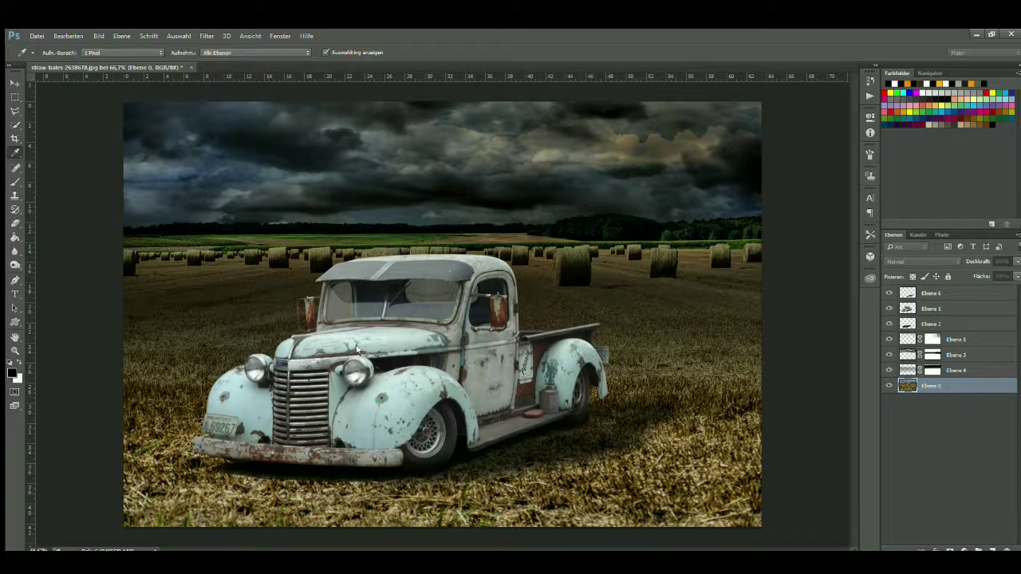
key(b)
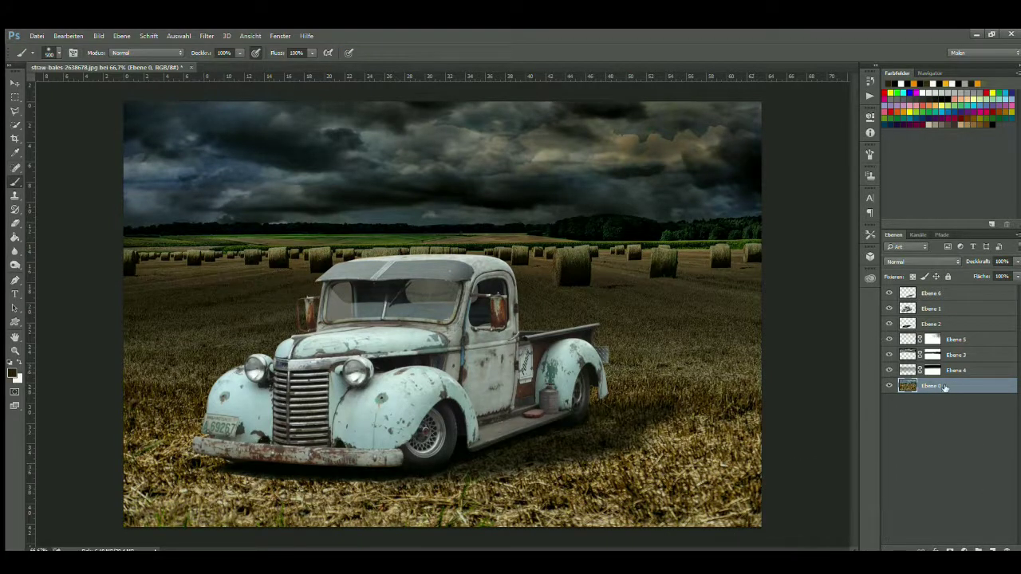
click(995, 549)
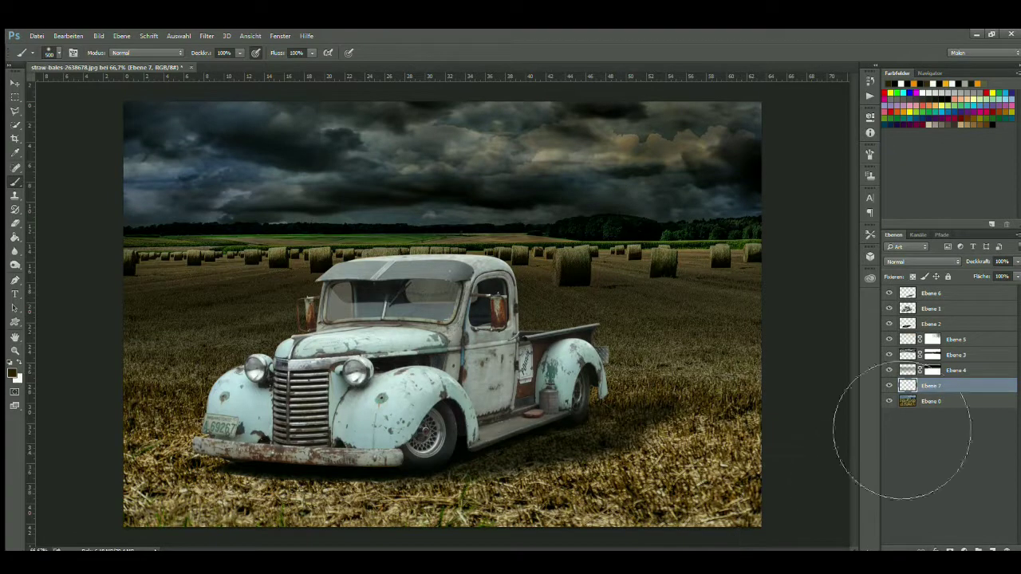
click(913, 260)
key(Down)
key(Down)
key(Down)
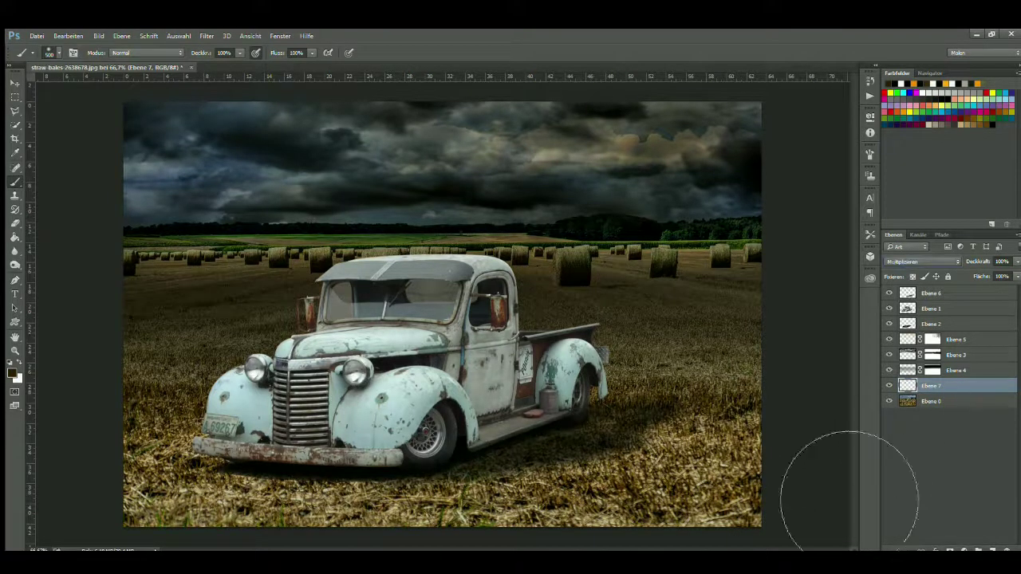
drag(848, 489, 798, 510)
drag(780, 544, 786, 551)
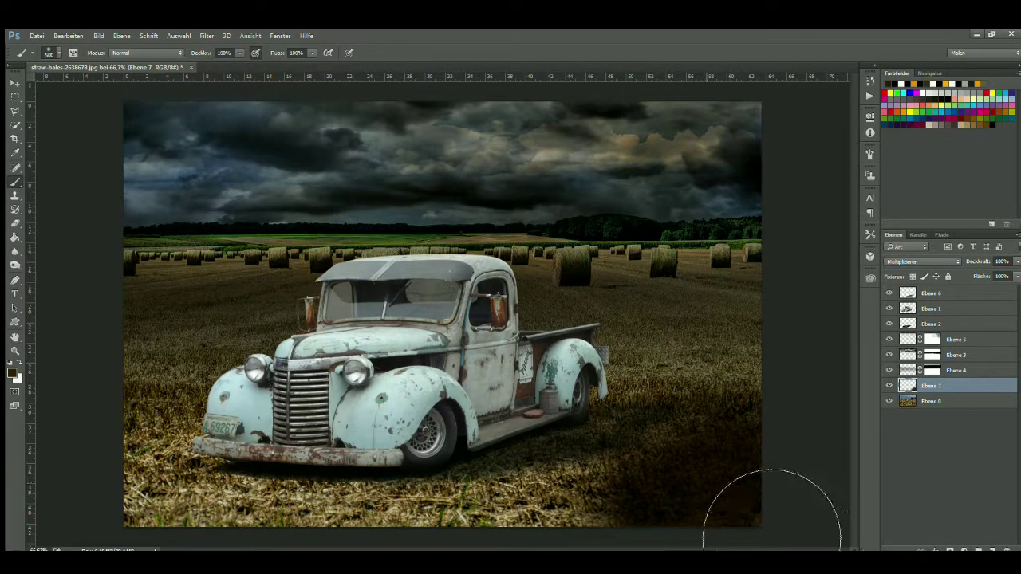
key(ctrl+alt+z)
key(ctrl+alt+z)
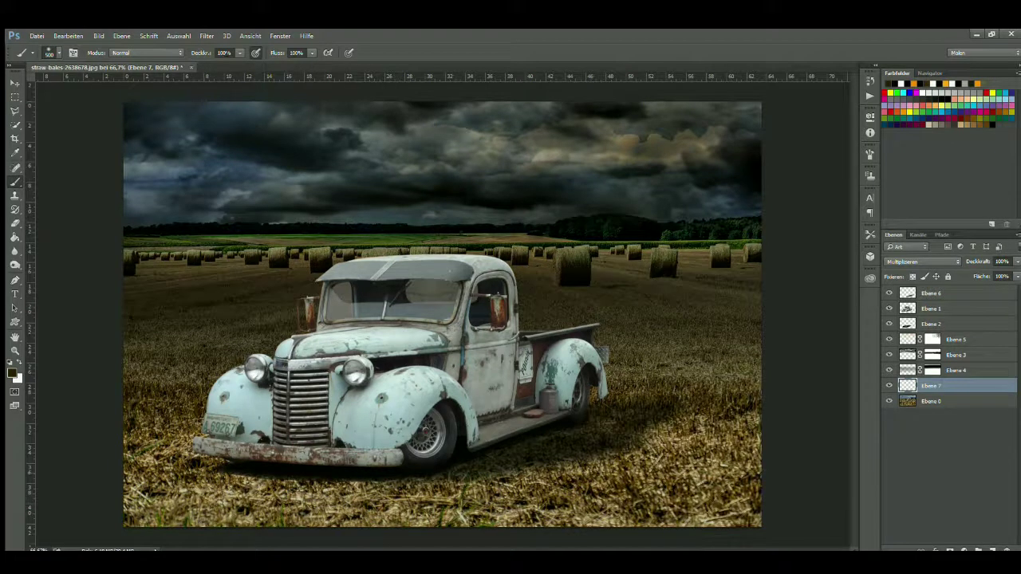
text(17)
mouse_move(187, 527)
mouse_down()
mouse_move(708, 557)
mouse_move(463, 567)
mouse_move(769, 430)
mouse_up()
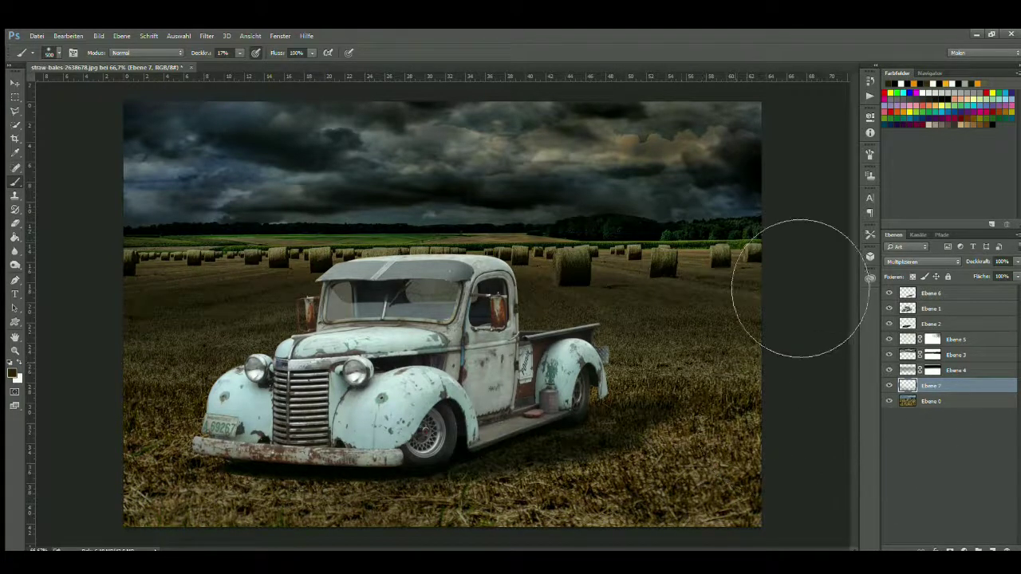
drag(263, 365, 196, 550)
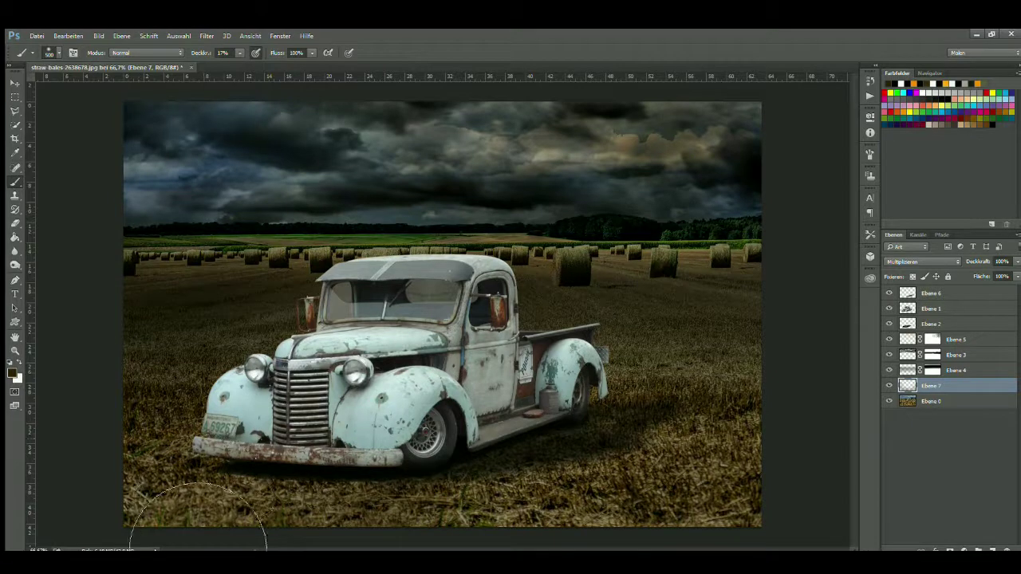
- Darken the truck's lower body, front fender and wheel area on Ebene 1 at 17%
click(907, 311)
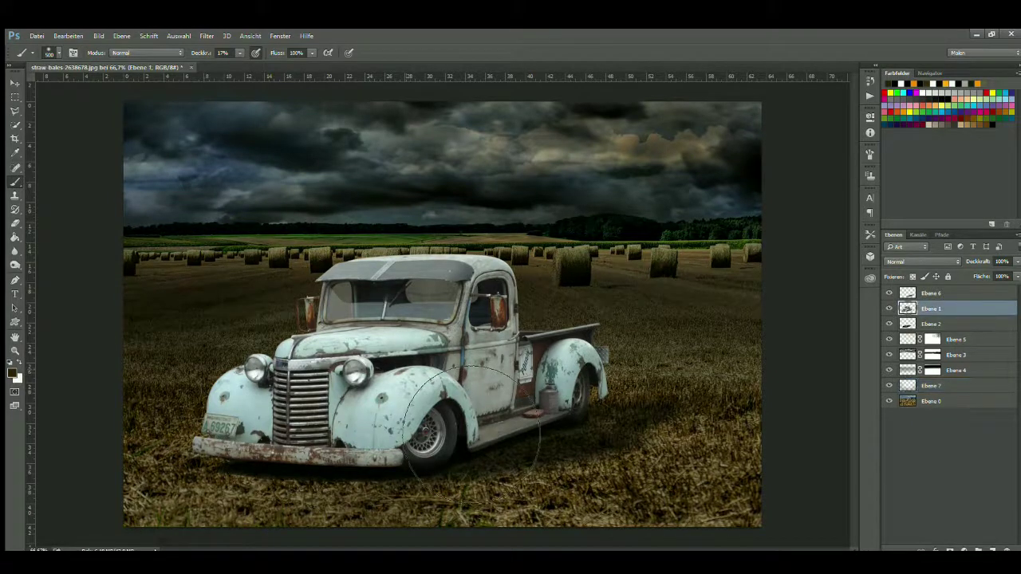
drag(472, 434, 348, 444)
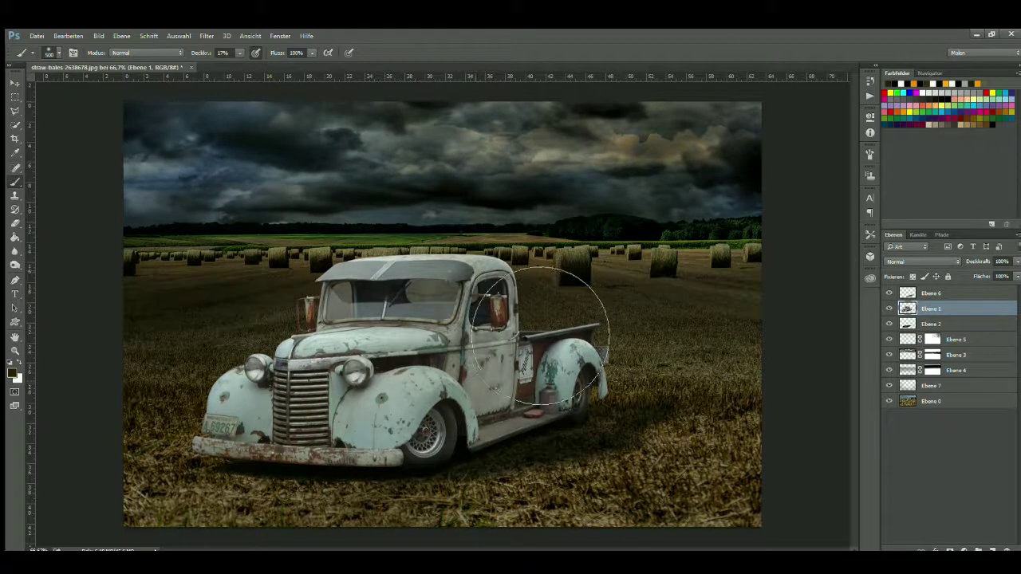
drag(272, 447, 351, 487)
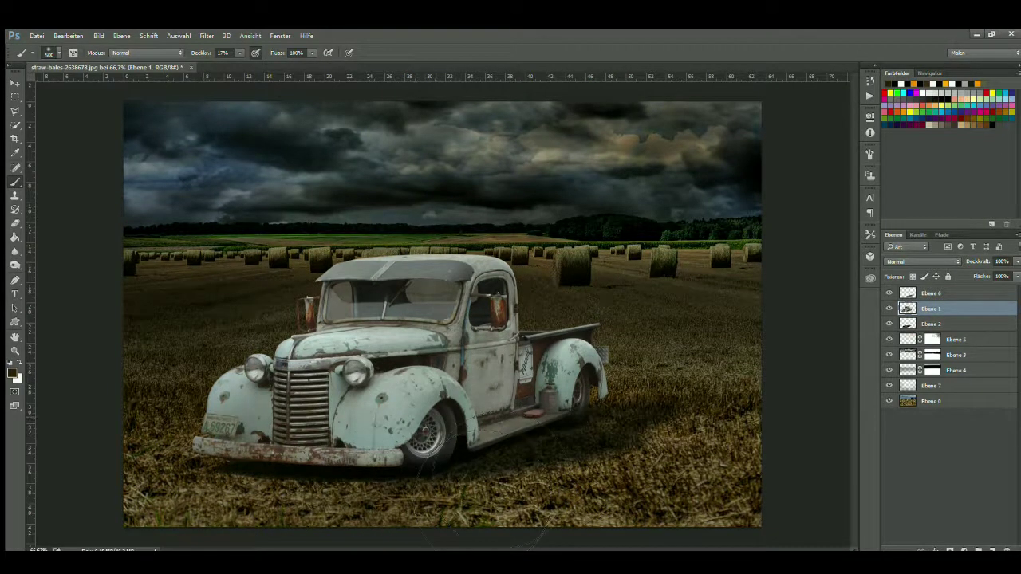
drag(478, 510, 670, 423)
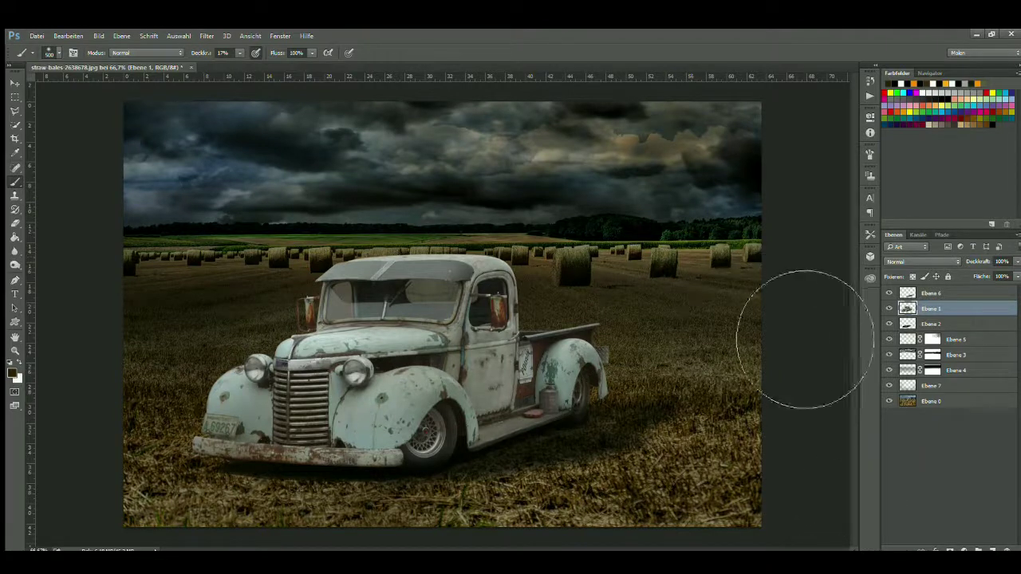
click(890, 308)
click(890, 308)
click(889, 323)
click(890, 354)
scroll(622, 254, up, 1)
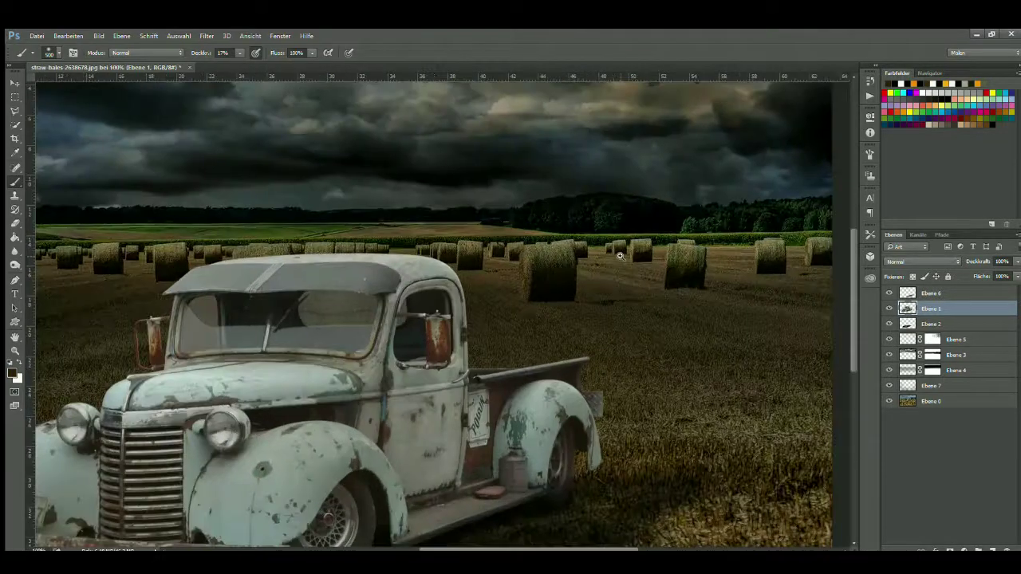
scroll(622, 254, up, 1)
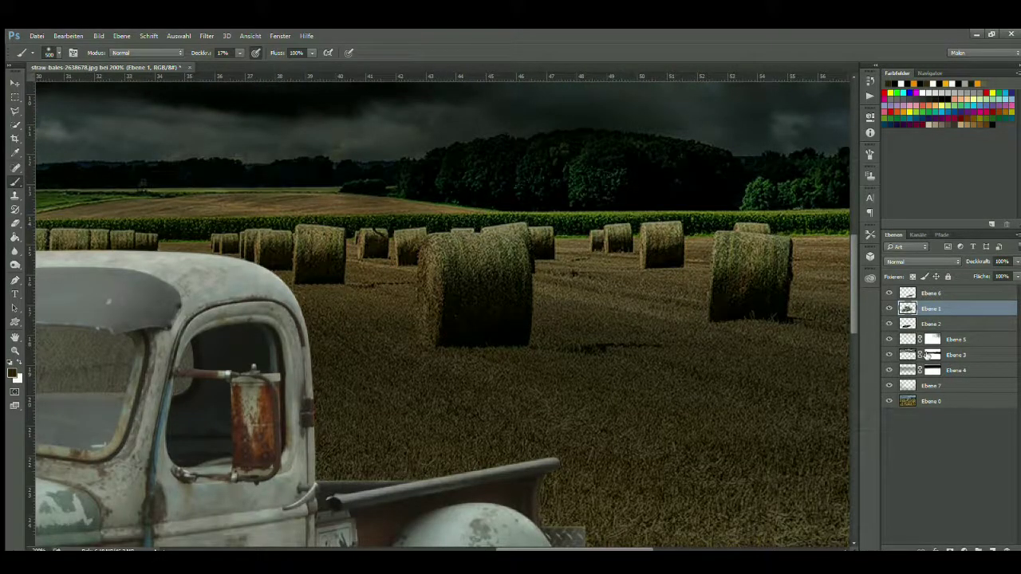
click(929, 355)
key(bracketleft)
key(bracketleft)
key(bracketleft)
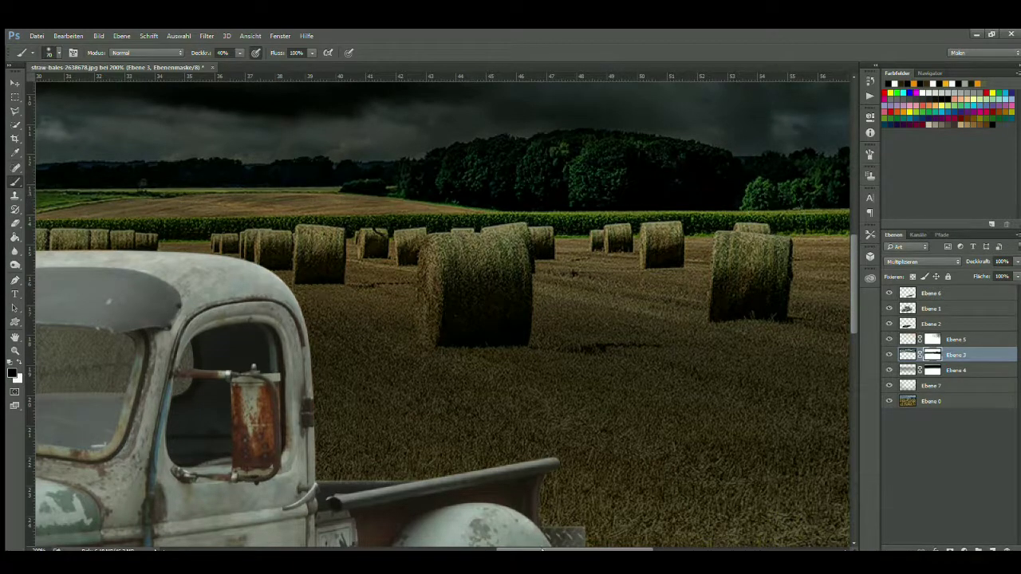
drag(542, 550, 621, 550)
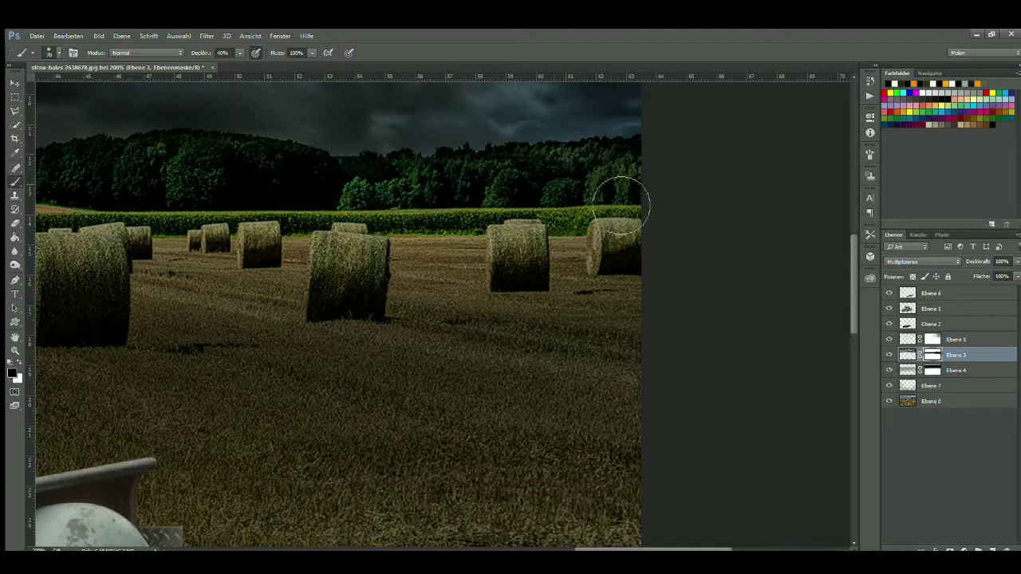
drag(598, 550, 435, 551)
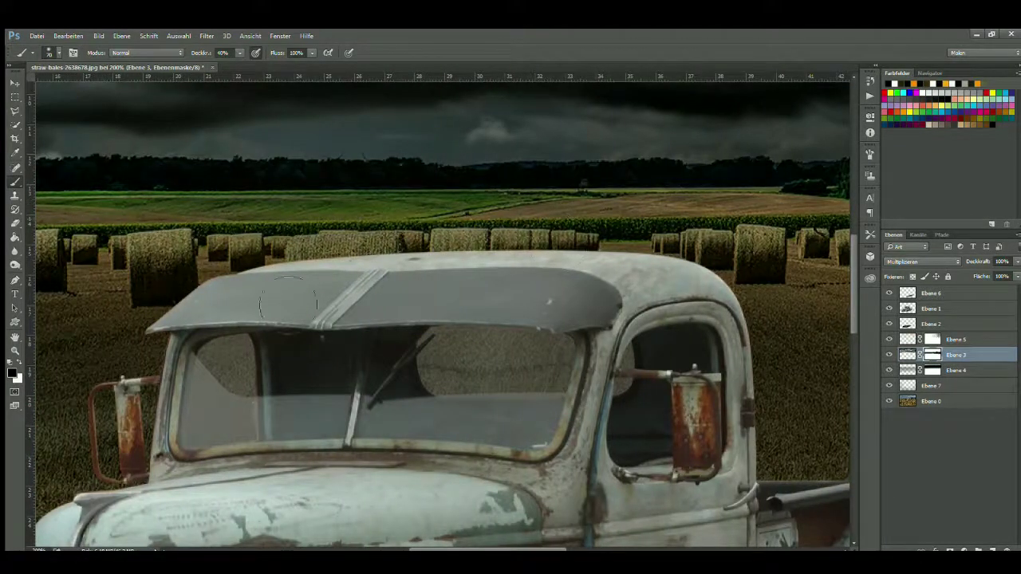
drag(489, 550, 414, 551)
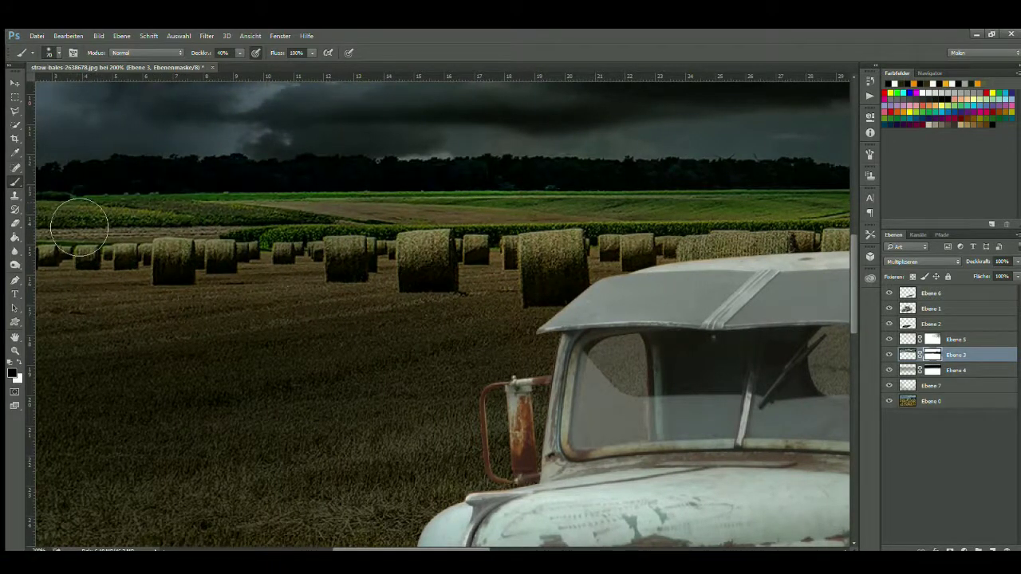
key(ctrl+0)
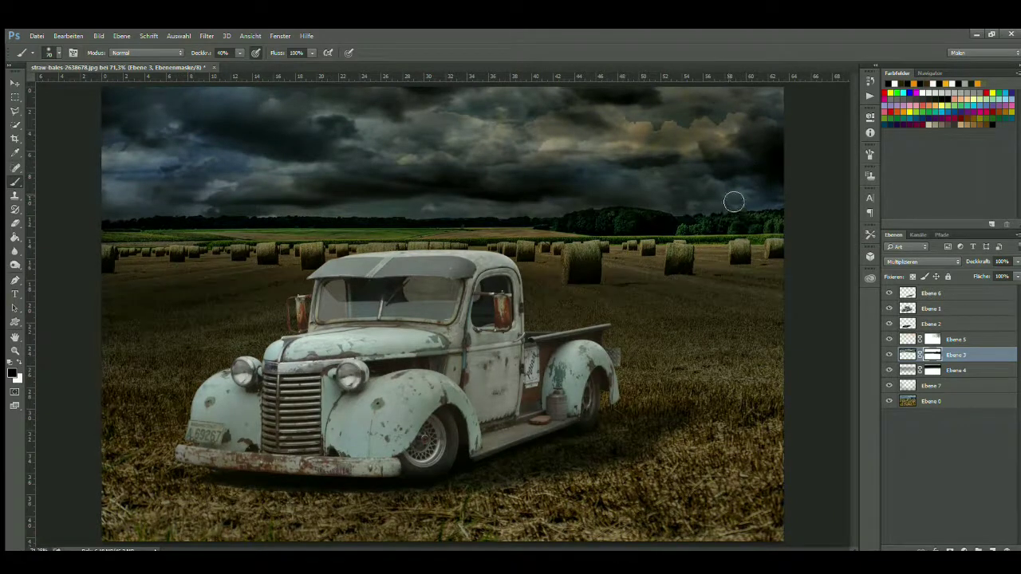
- Add a new layer above Ebene 7 and draw a wedge-shaped polygonal selection from the top-left corner
click(963, 386)
click(992, 550)
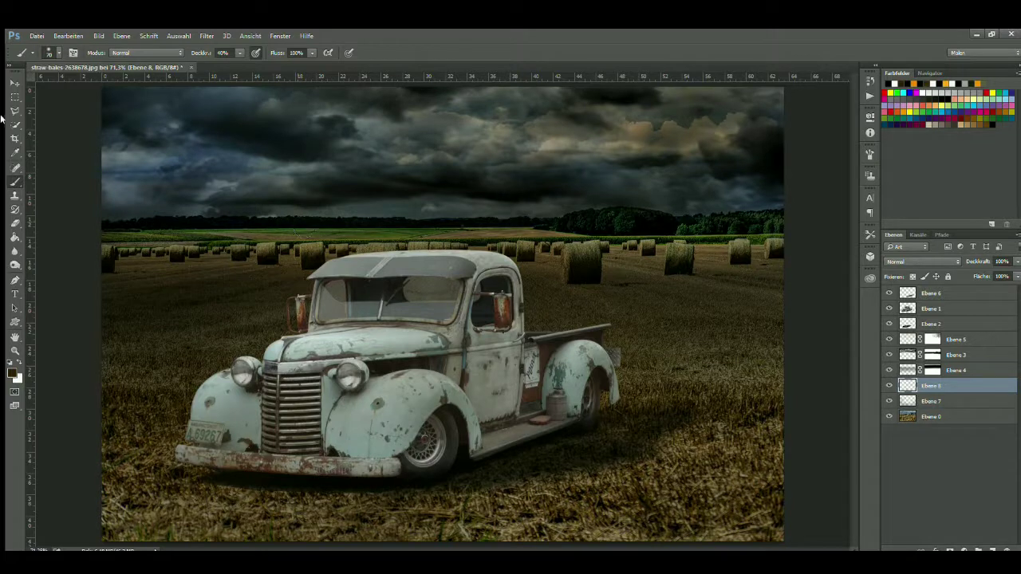
click(11, 111)
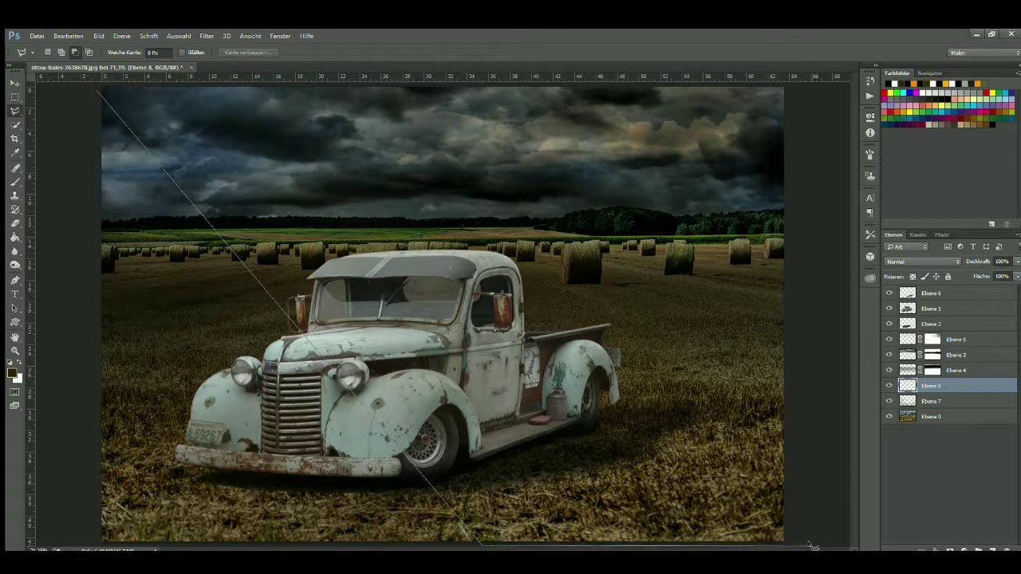
click(801, 348)
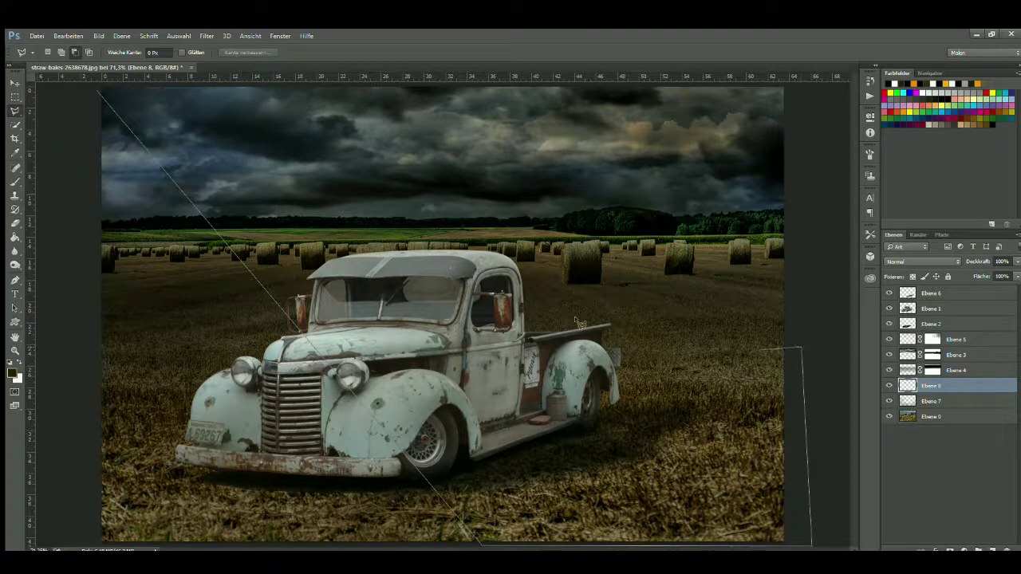
click(98, 90)
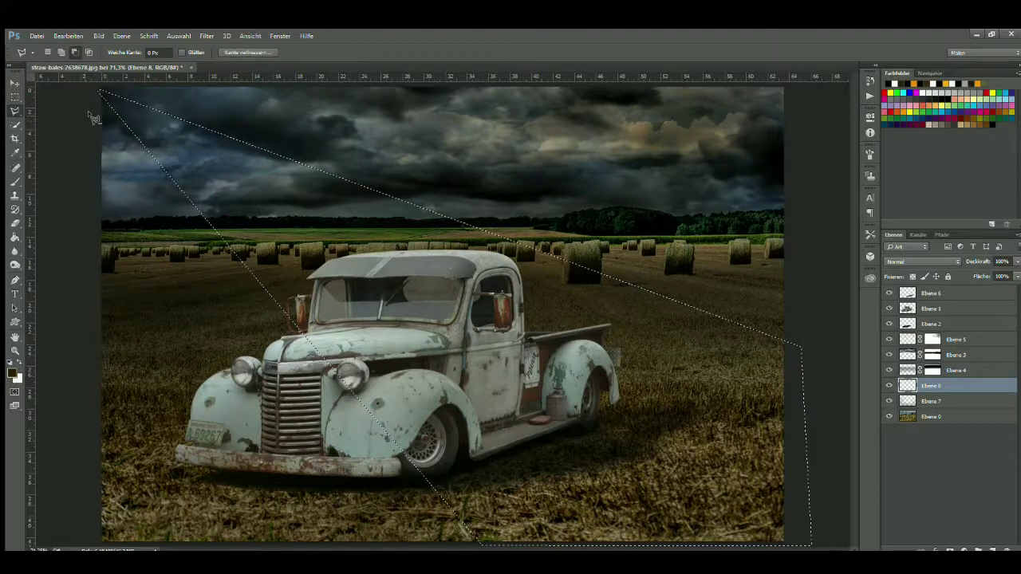
- Set white as the foreground colour and choose a soft brush enlarged to 500 px
click(19, 367)
click(15, 182)
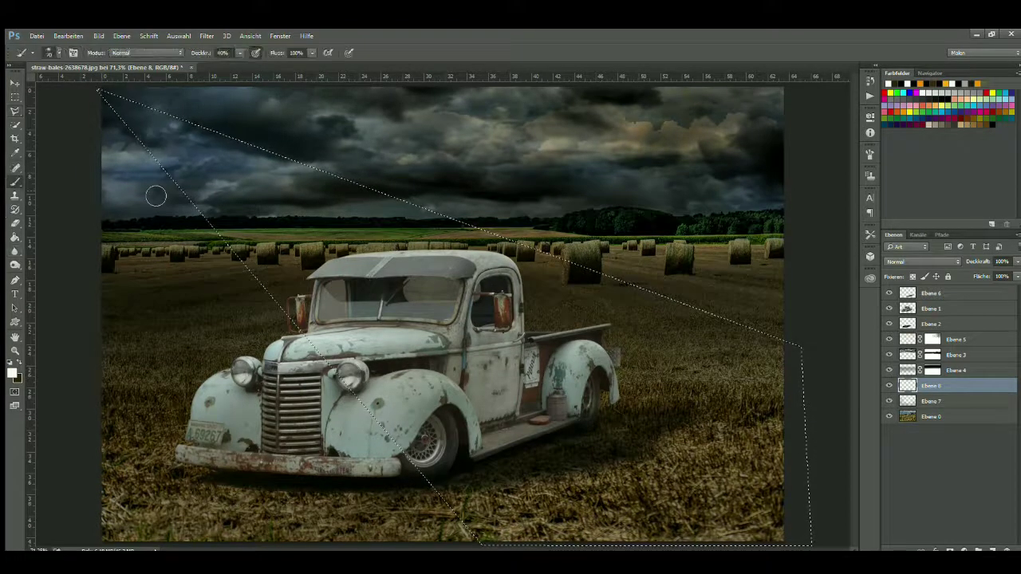
key(bracketright)
key(bracketright)
key(bracketright)
- Paint translucent white light at 40% opacity into the wedge selection, then deselect
mouse_move(228, 200)
mouse_down()
mouse_move(852, 475)
mouse_move(479, 471)
mouse_move(628, 372)
mouse_move(160, 159)
mouse_move(383, 240)
mouse_move(256, 320)
mouse_up()
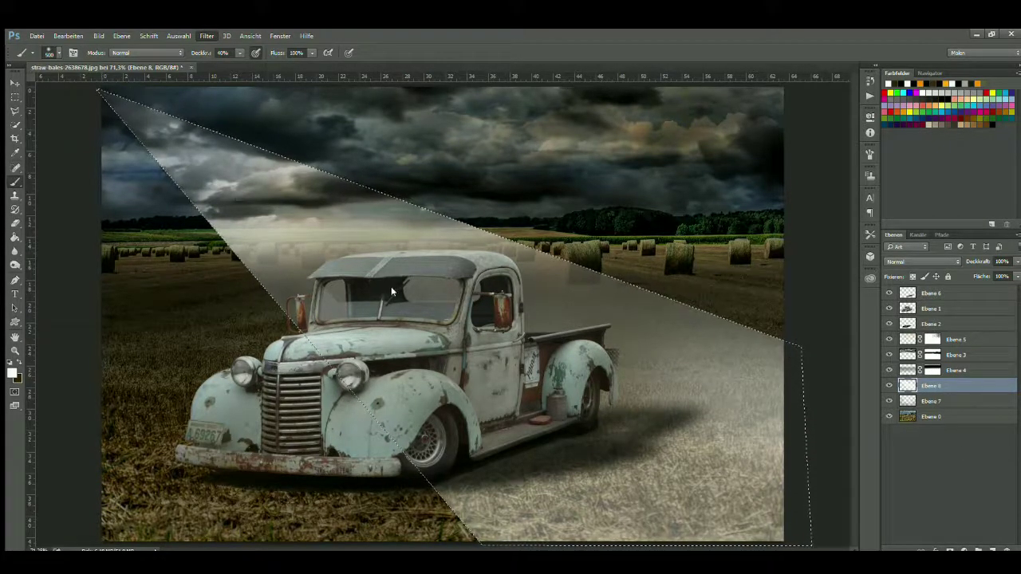
key(h)
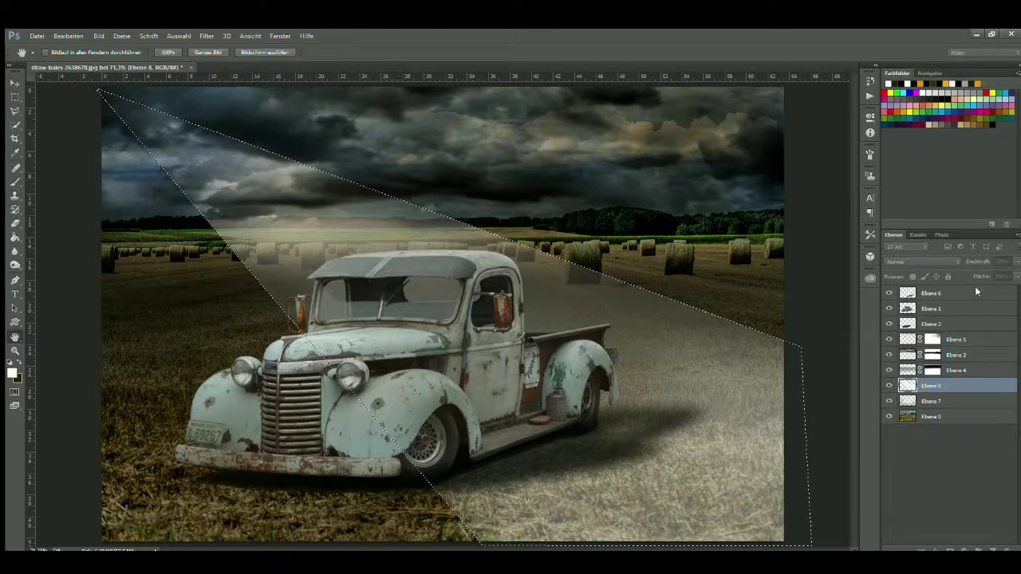
key(b)
key(ctrl+d)
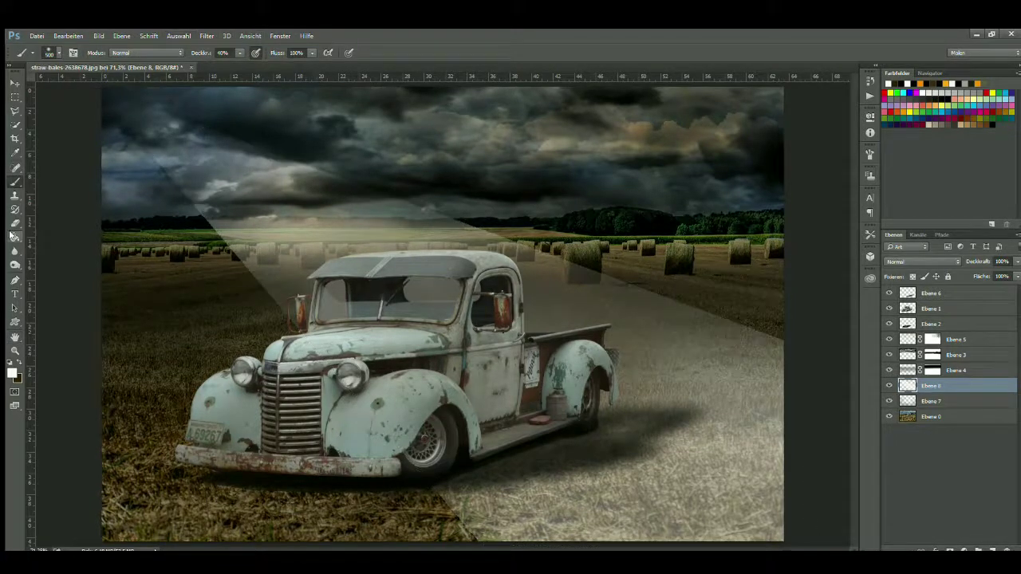
- Mask Ebene 8 with black brushing over the truck front, lower grass and sky
click(949, 550)
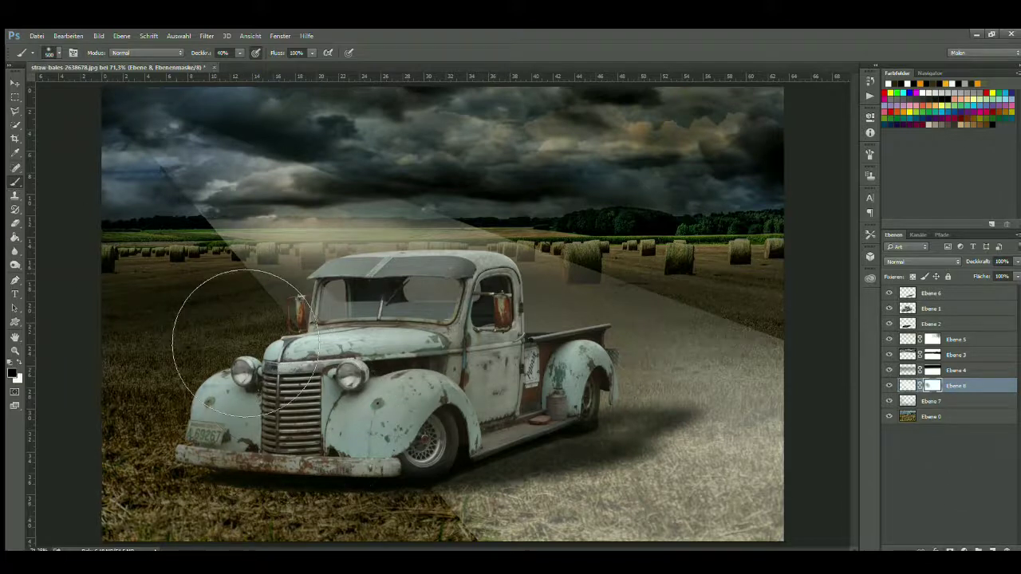
click(232, 54)
text(84)
mouse_move(307, 343)
mouse_down()
mouse_move(295, 375)
mouse_move(296, 467)
mouse_move(230, 339)
mouse_move(200, 296)
mouse_move(178, 284)
mouse_move(237, 319)
mouse_up()
drag(540, 563, 519, 571)
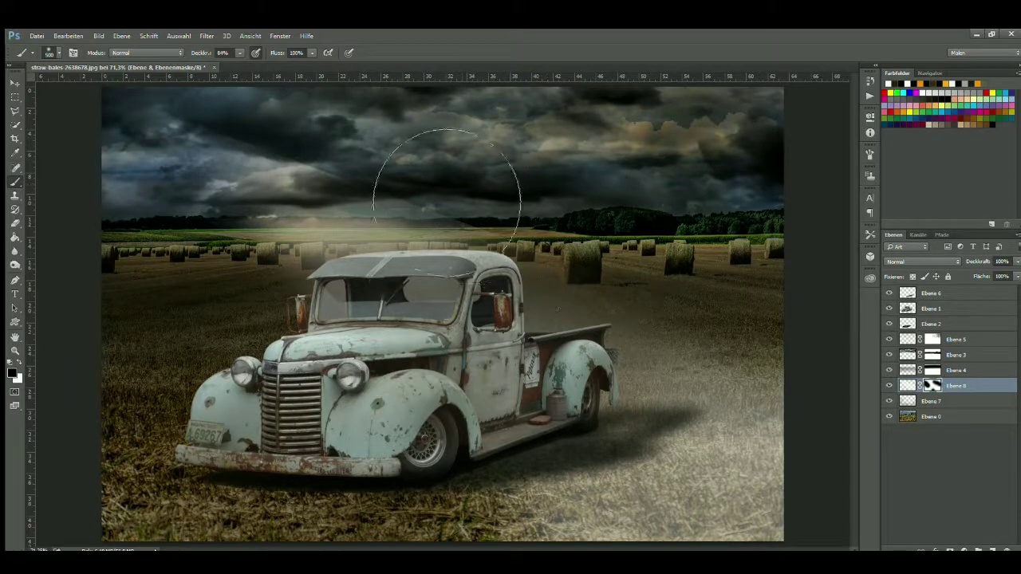
drag(444, 183, 672, 280)
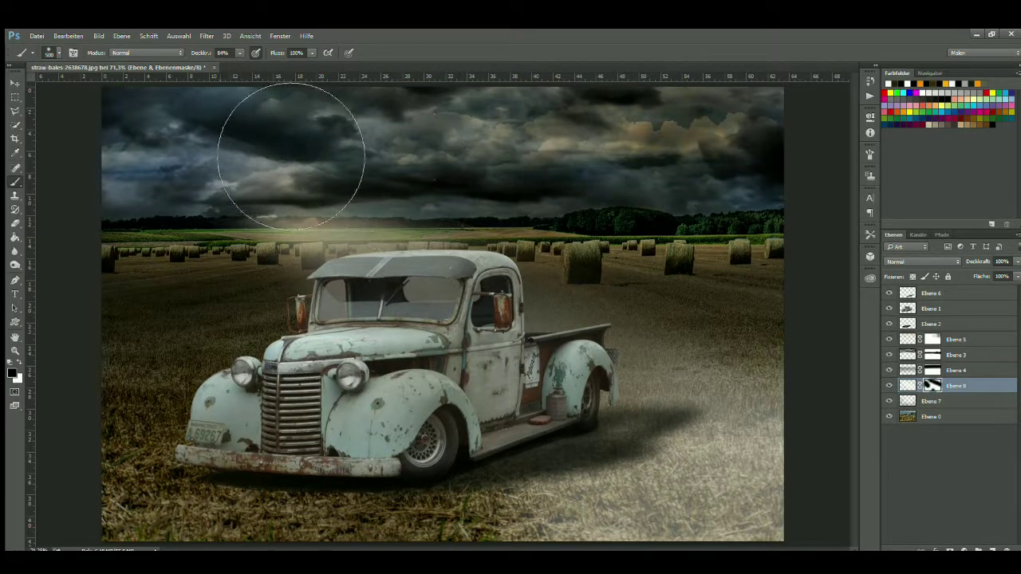
key(bracketleft)
key(bracketleft)
key(bracketleft)
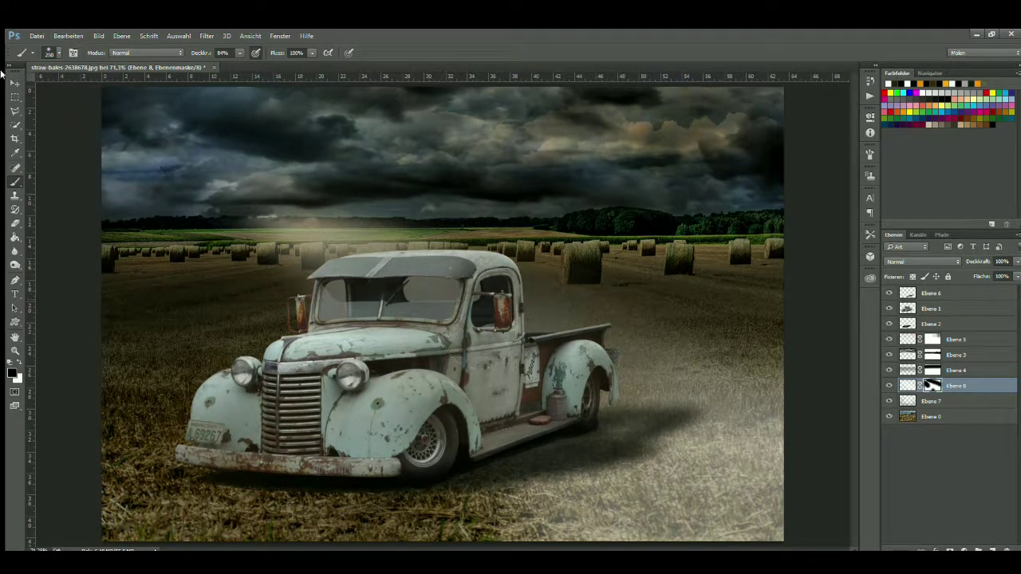
key(v)
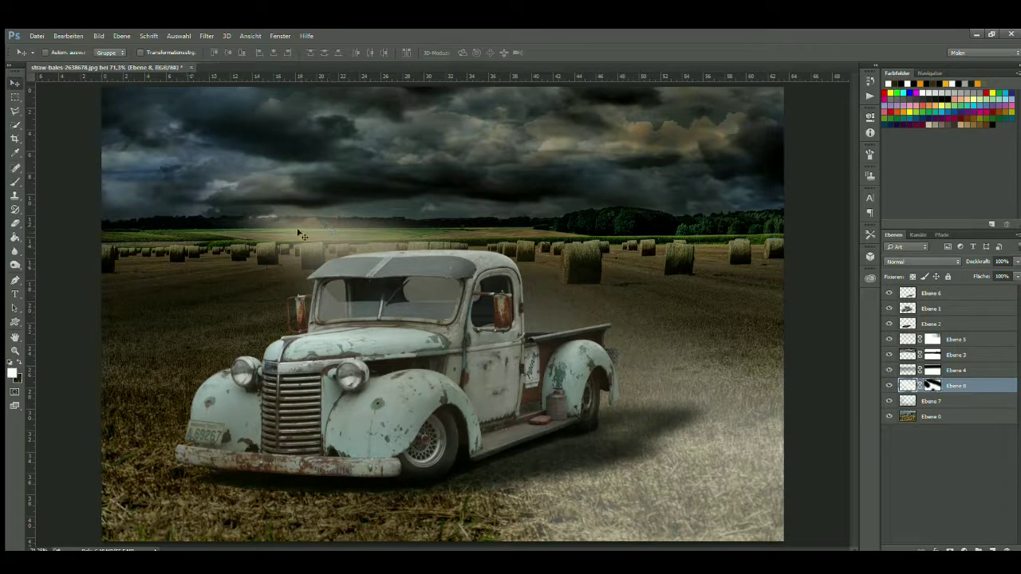
- Shift Ebene 8 left and scale it well beyond the canvas edges with Free Transform
drag(300, 233, 259, 243)
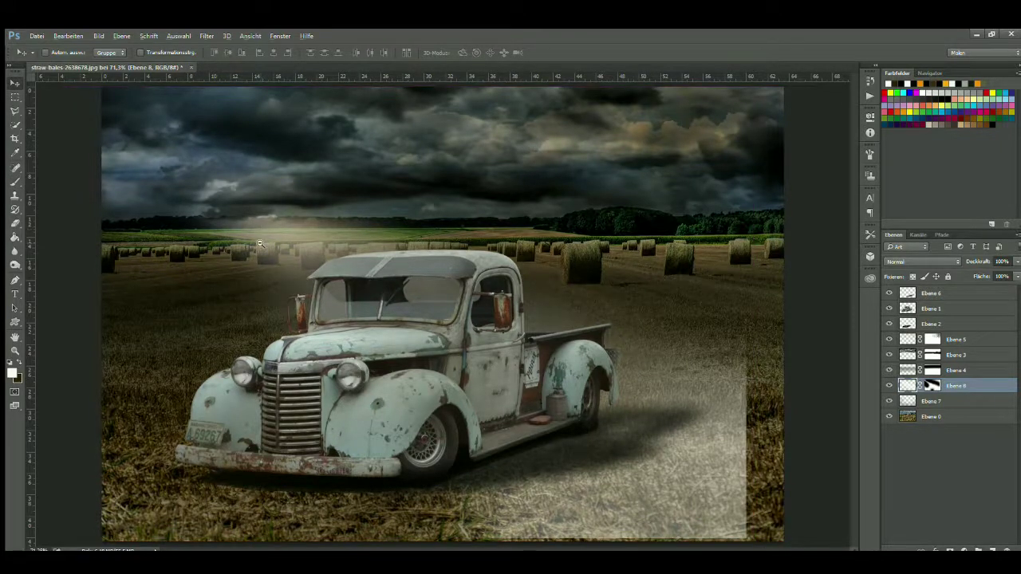
key(ctrl+minus)
key(ctrl+minus)
key(ctrl+minus)
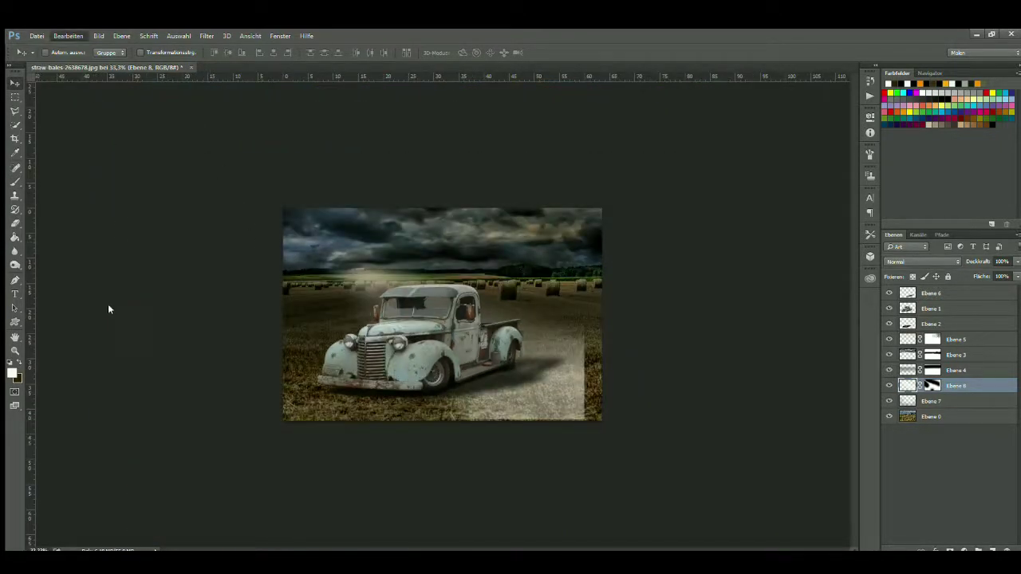
key(ctrl+t)
mouse_move(257, 424)
mouse_down()
mouse_move(239, 445)
mouse_move(181, 464)
mouse_up()
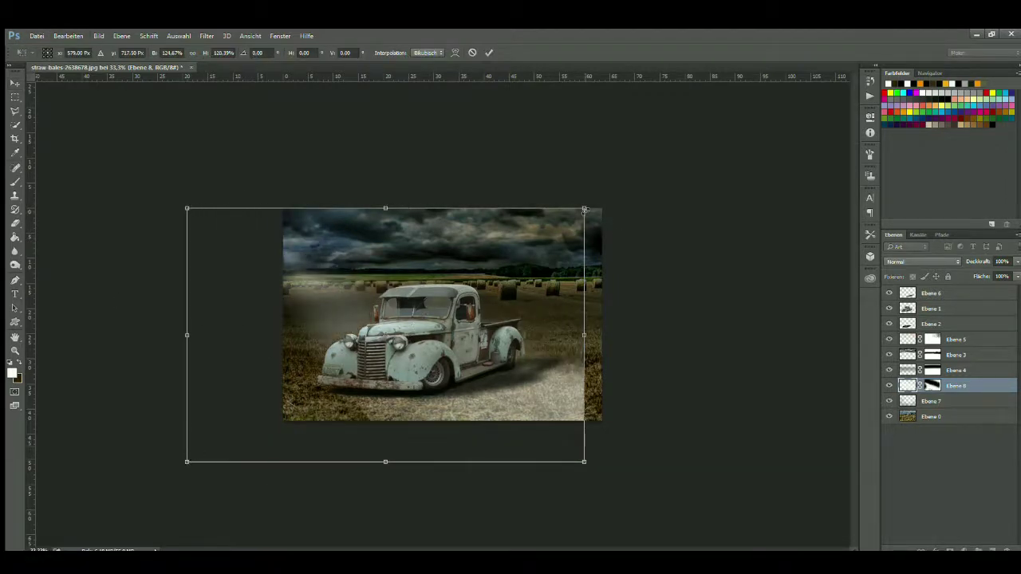
drag(589, 205, 654, 156)
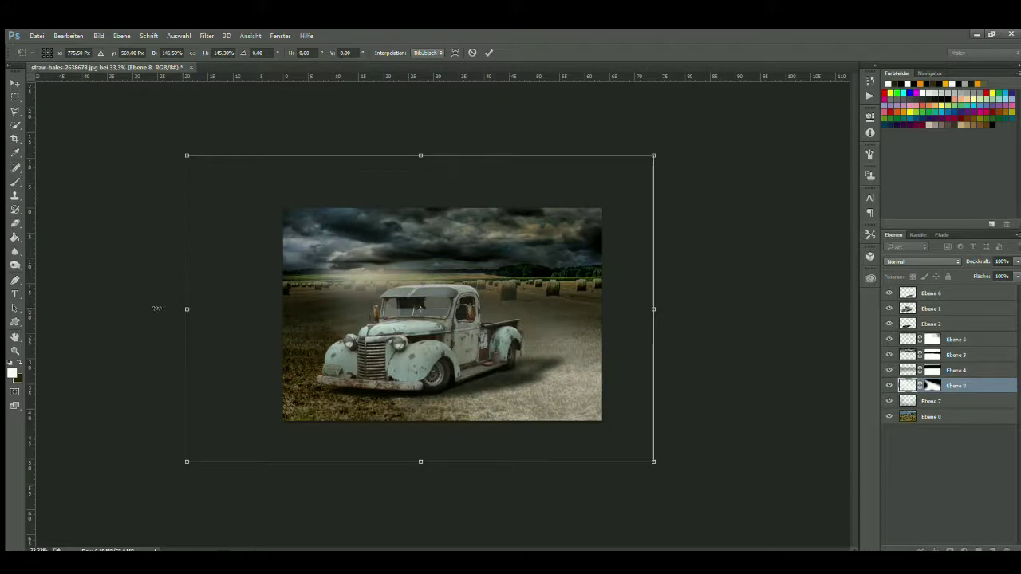
drag(156, 308, 136, 299)
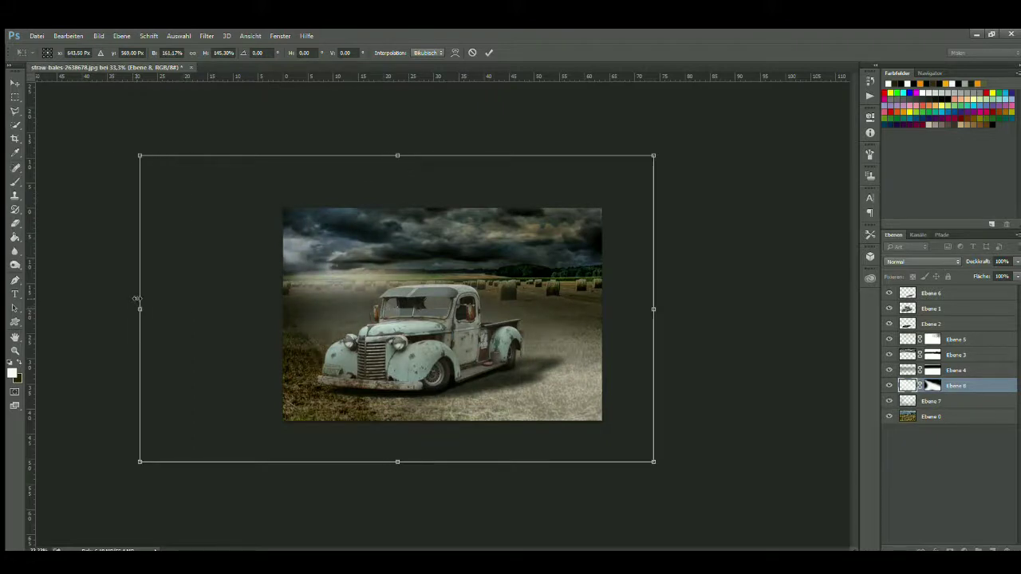
drag(137, 298, 98, 299)
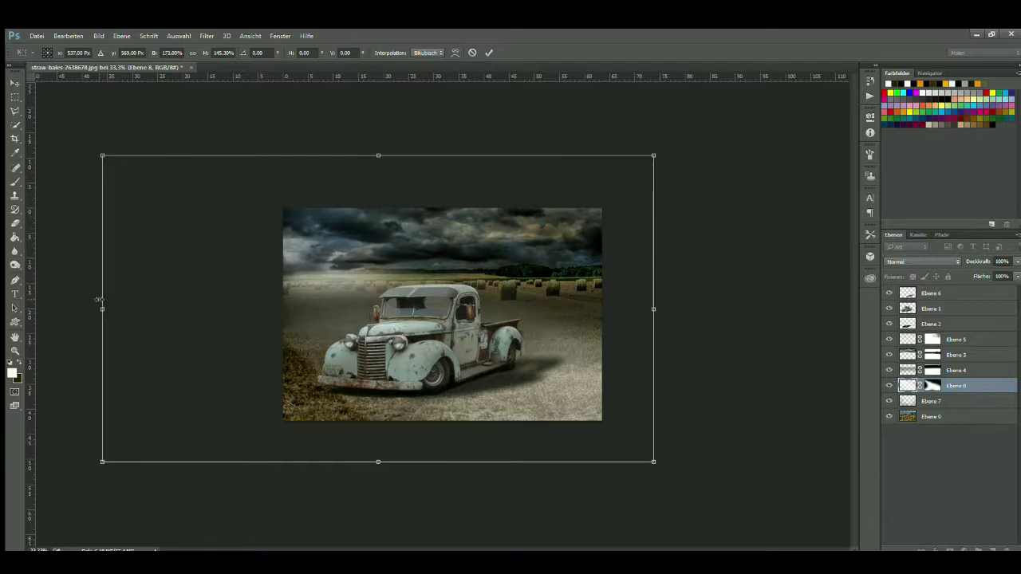
mouse_move(655, 154)
mouse_down()
mouse_move(707, 127)
mouse_move(623, 152)
mouse_move(631, 151)
mouse_up()
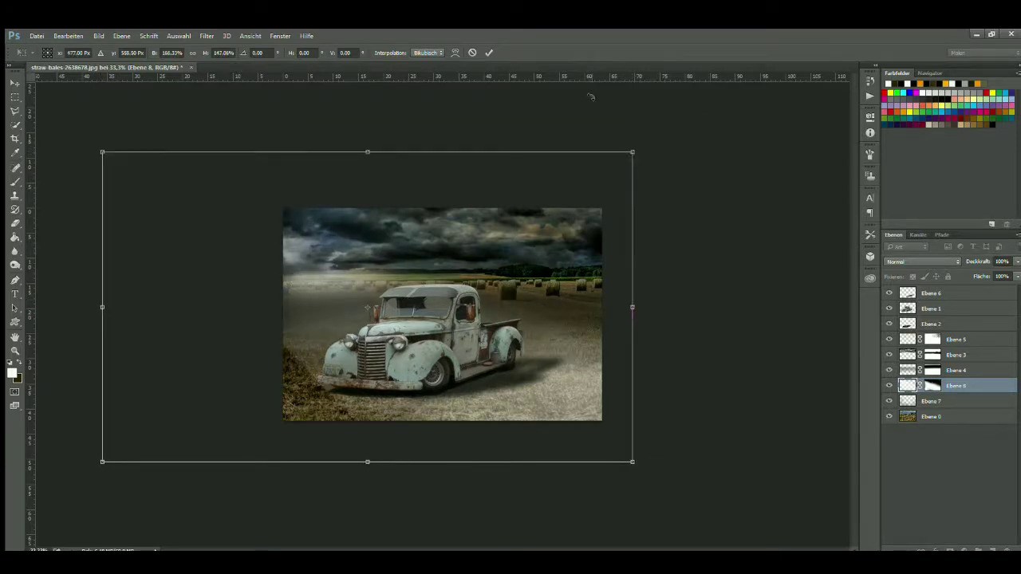
key(Return)
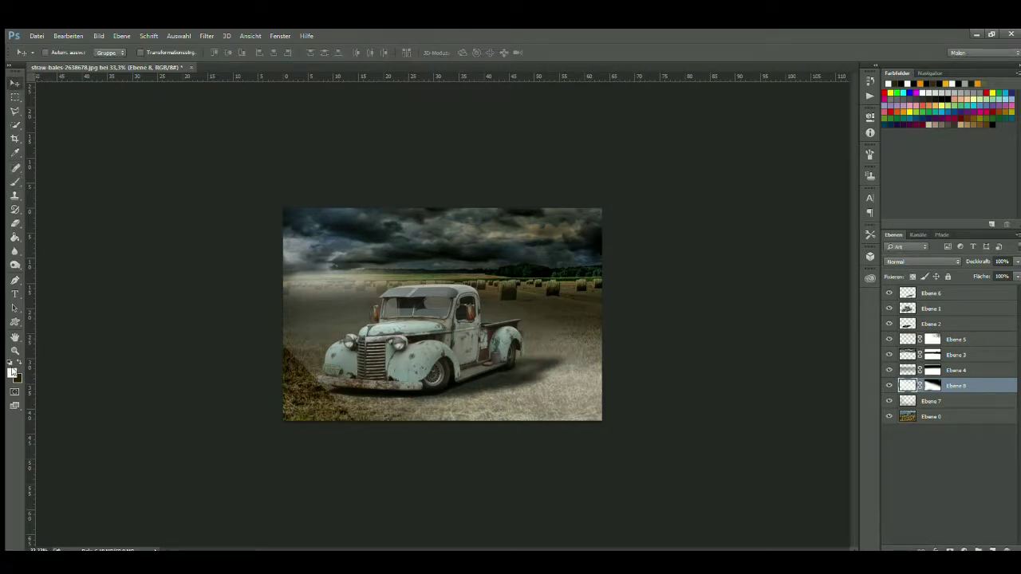
- Set up a larger soft black brush and zoom in to 50%
key(i)
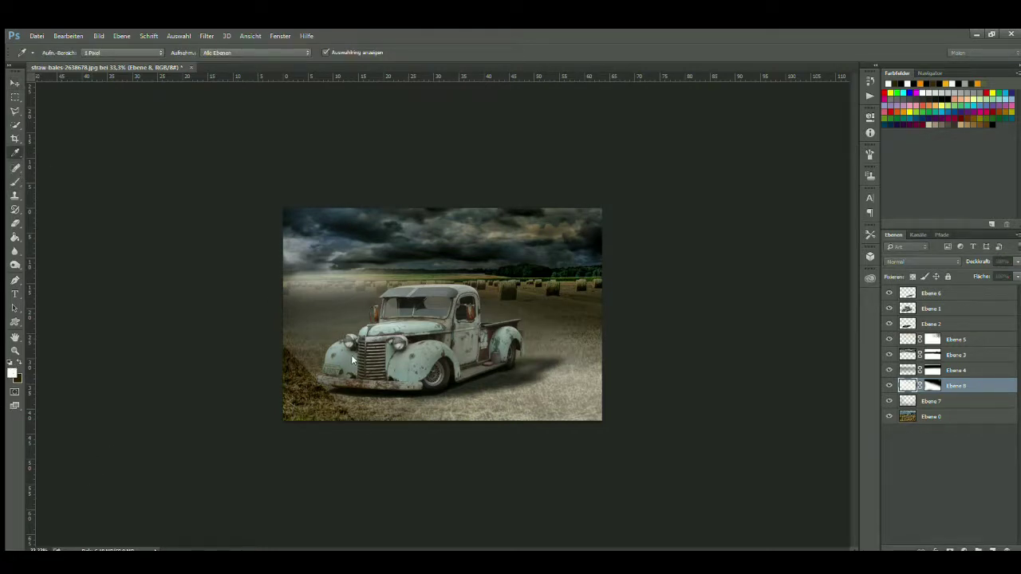
key(b)
key(x)
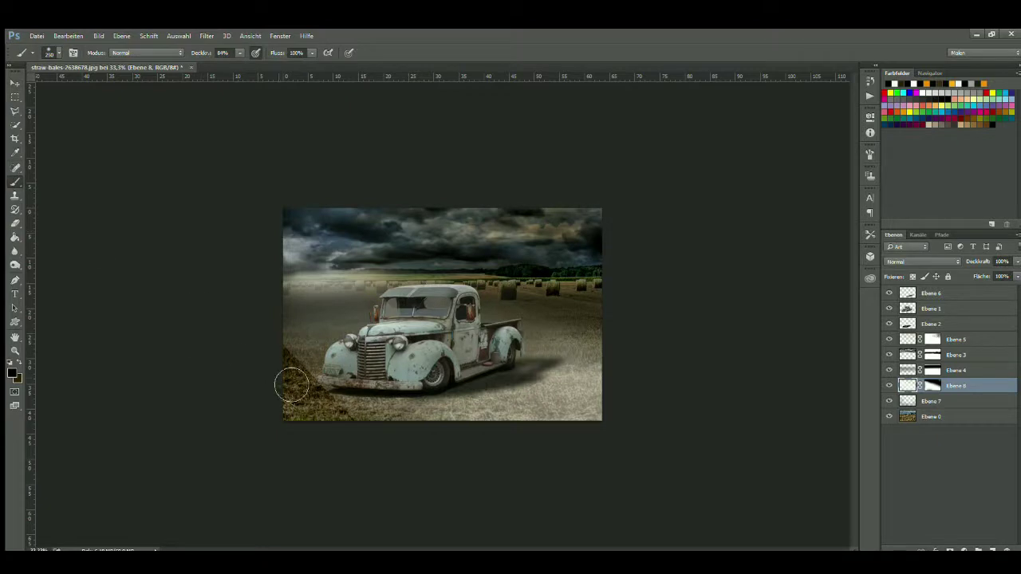
key(bracketright)
key(bracketright)
key(bracketright)
key(ctrl+plus)
- Compare Ebene 8 on and off and set its opacity to 75%, checking the sky layers
click(889, 386)
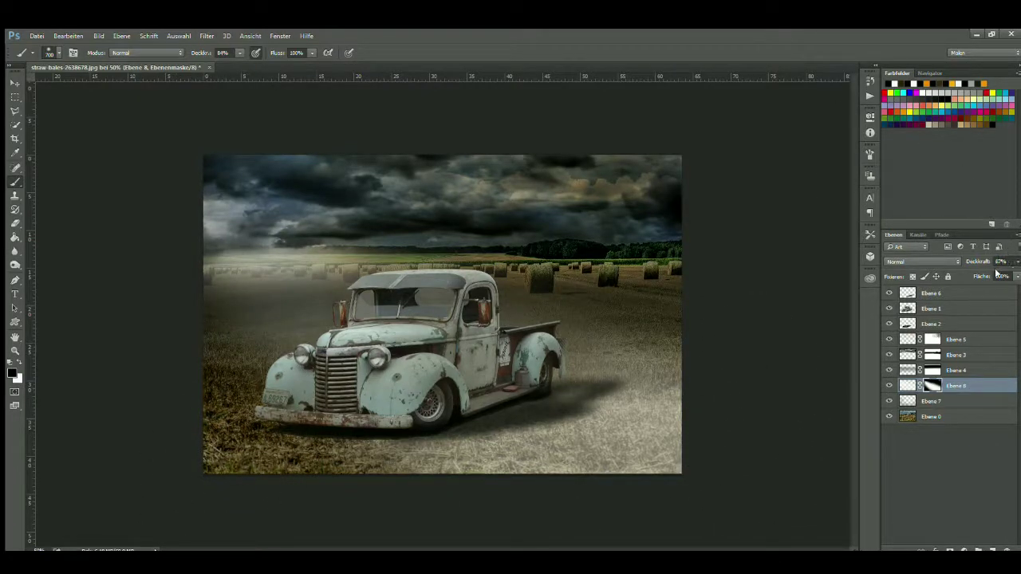
drag(1003, 274, 992, 275)
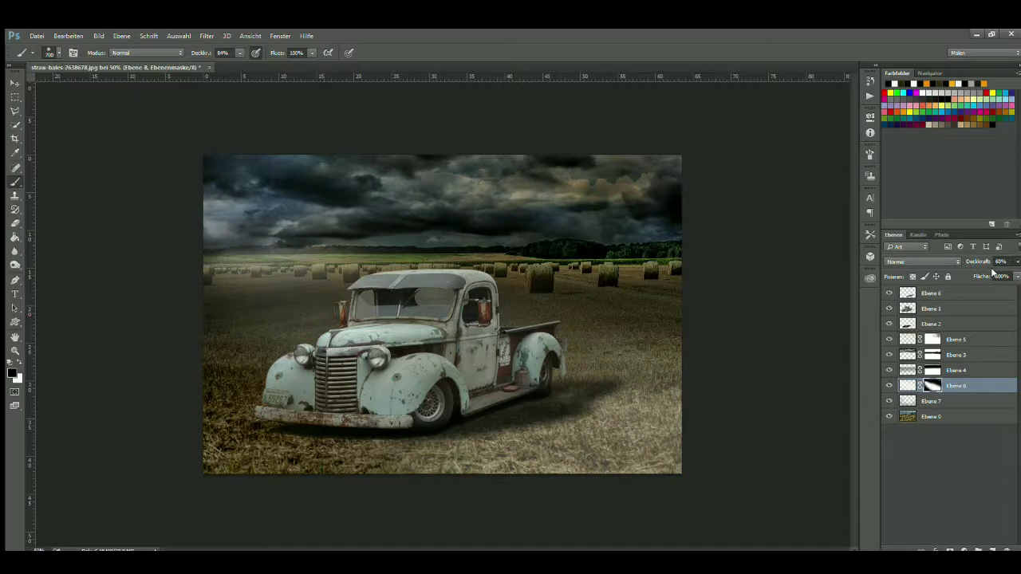
drag(979, 274, 998, 272)
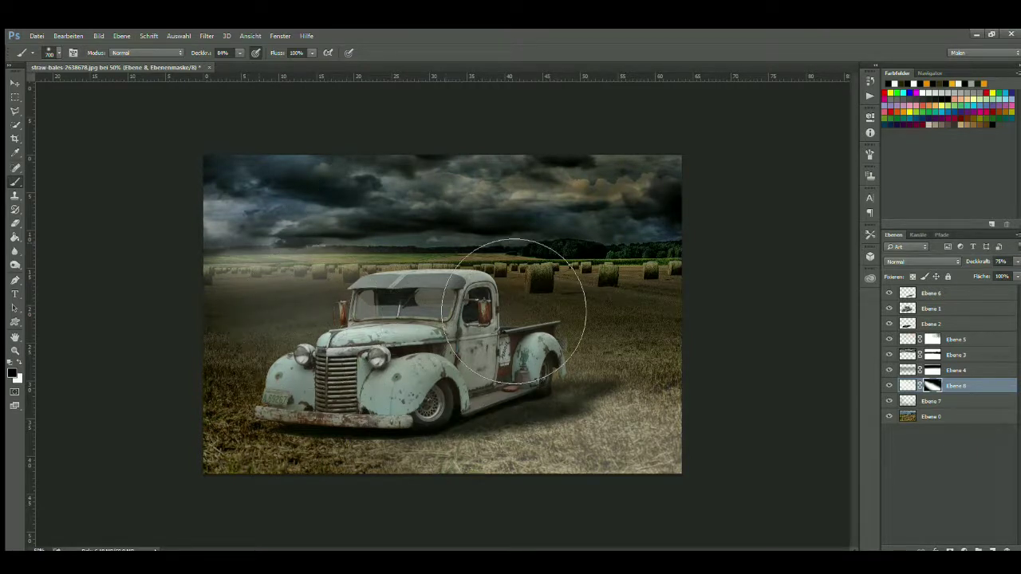
click(890, 354)
click(890, 339)
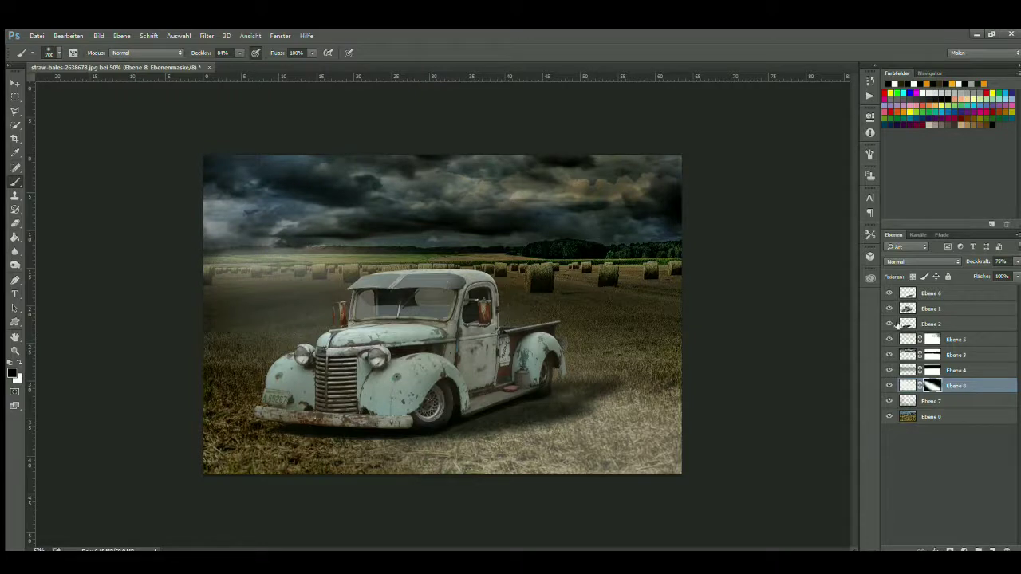
click(910, 417)
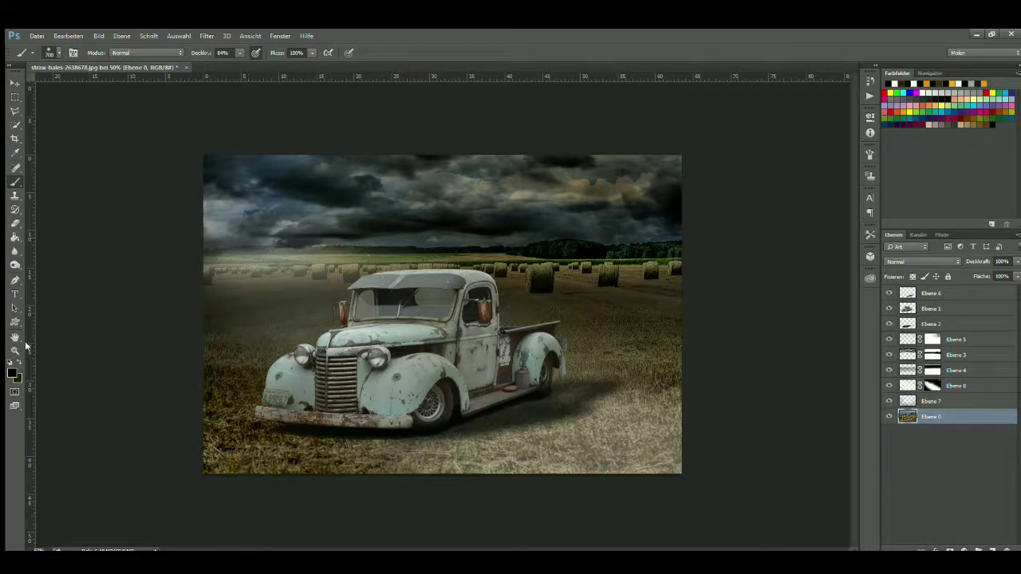
- Sample a dark colour from the photo and brush it along the horizon band
key(i)
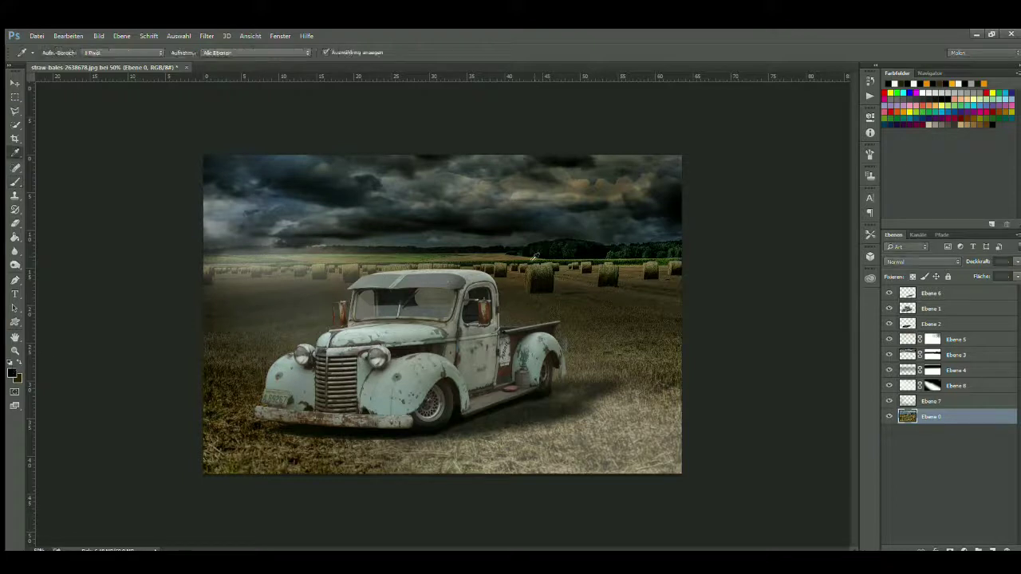
key(b)
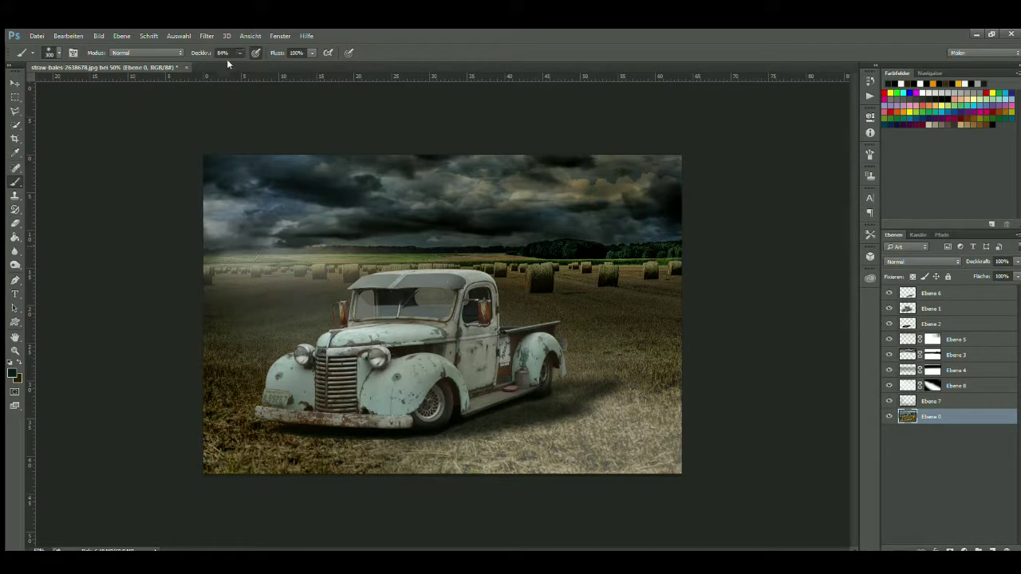
drag(246, 291, 762, 282)
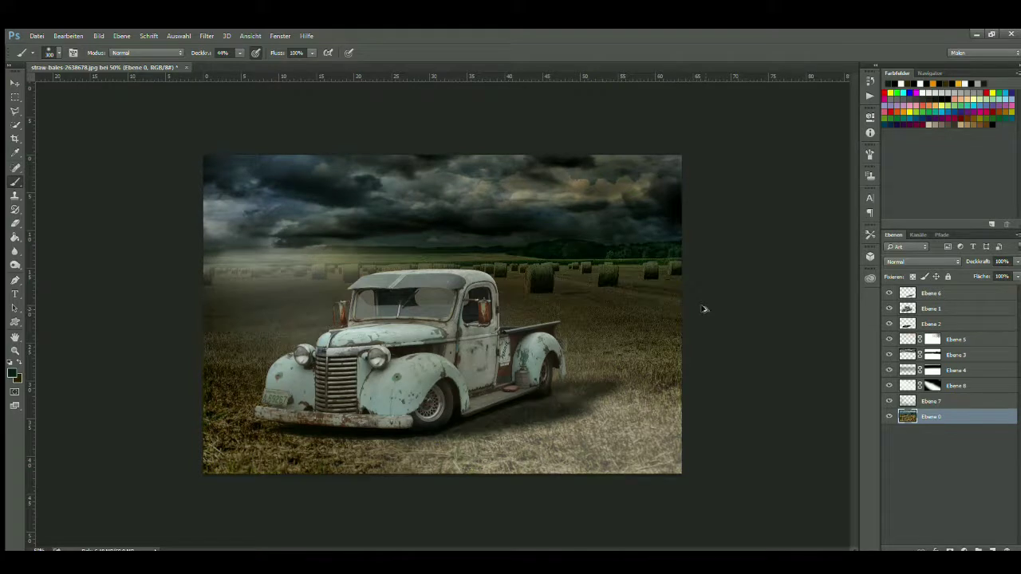
- Reselect Ebene 8 and set the brush to 16% opacity and 500 px
key(alt+bracketright)
key(alt+bracketright)
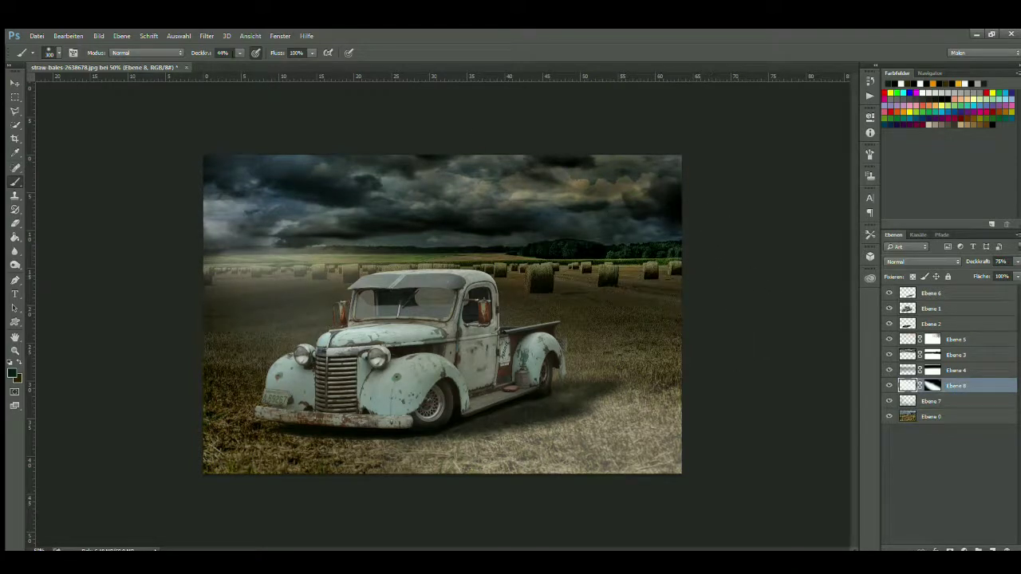
key(1)
key(6)
key(bracketright)
key(bracketright)
key(bracketright)
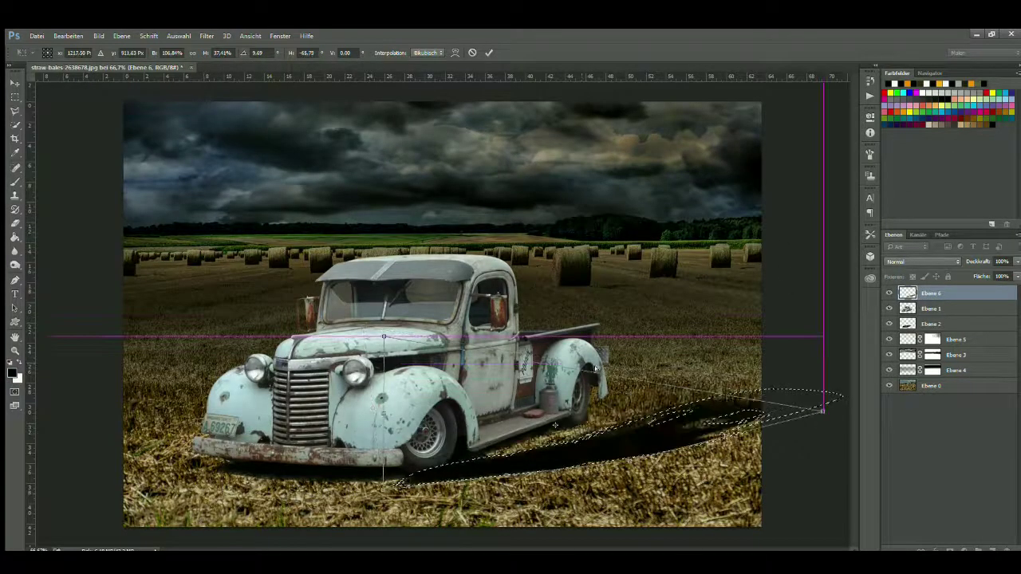
- Distort the Ebene 6 shadow to stretch rightward from under the truck, commit, and lower its opacity
drag(596, 368, 591, 365)
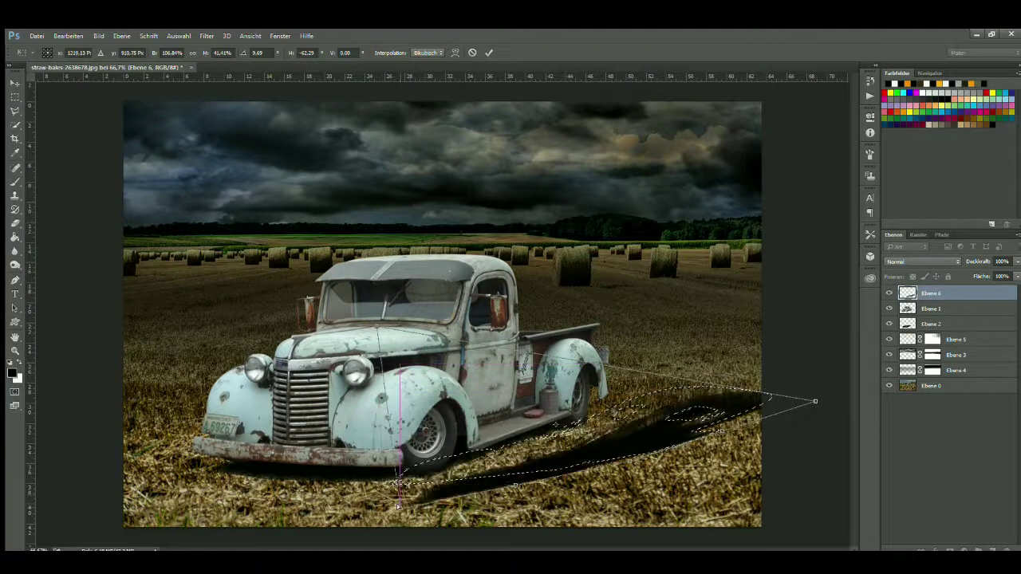
drag(395, 484, 399, 494)
drag(388, 413, 649, 386)
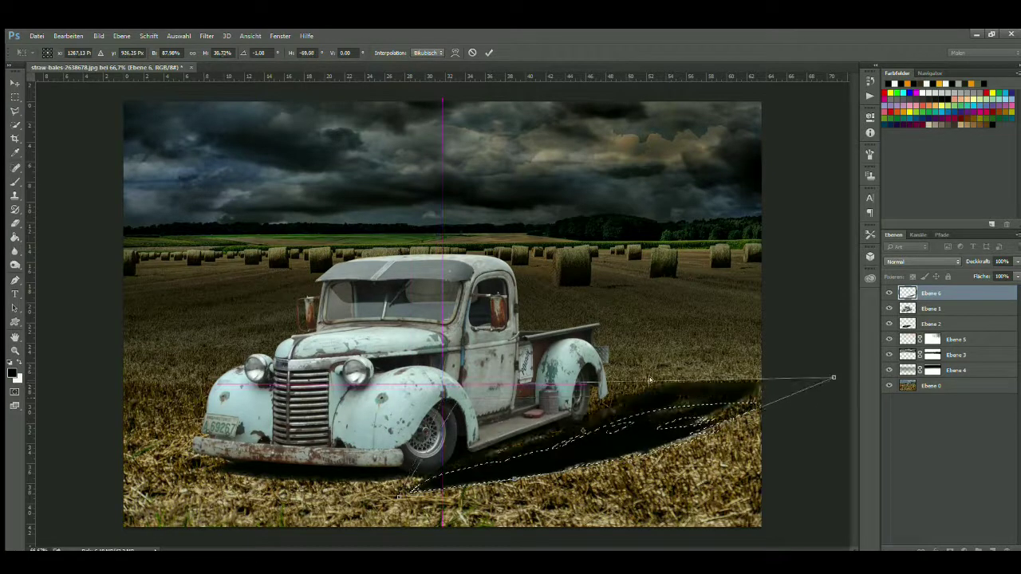
mouse_move(832, 382)
mouse_down()
mouse_move(804, 396)
mouse_move(807, 388)
mouse_up()
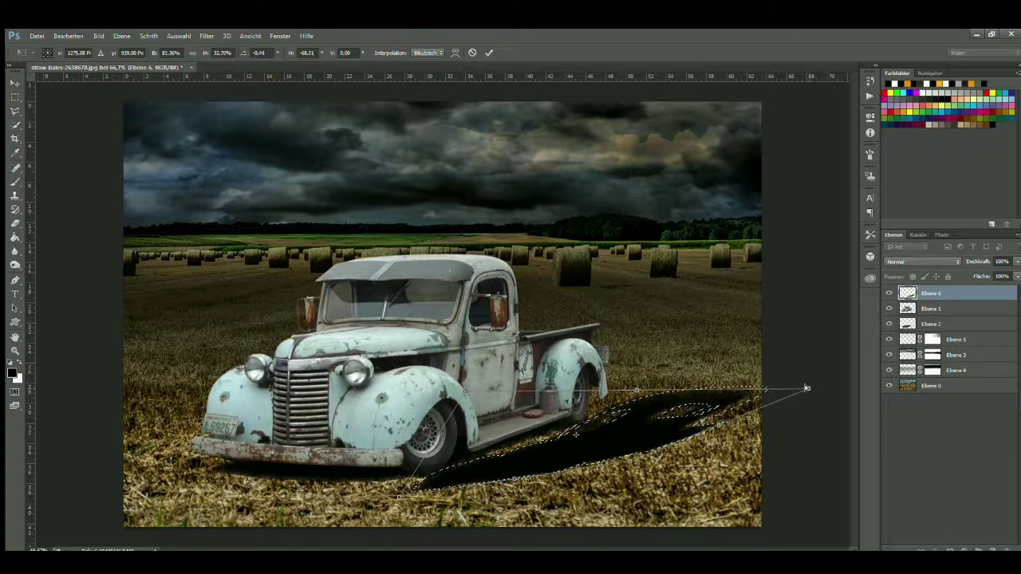
key(Return)
key(b)
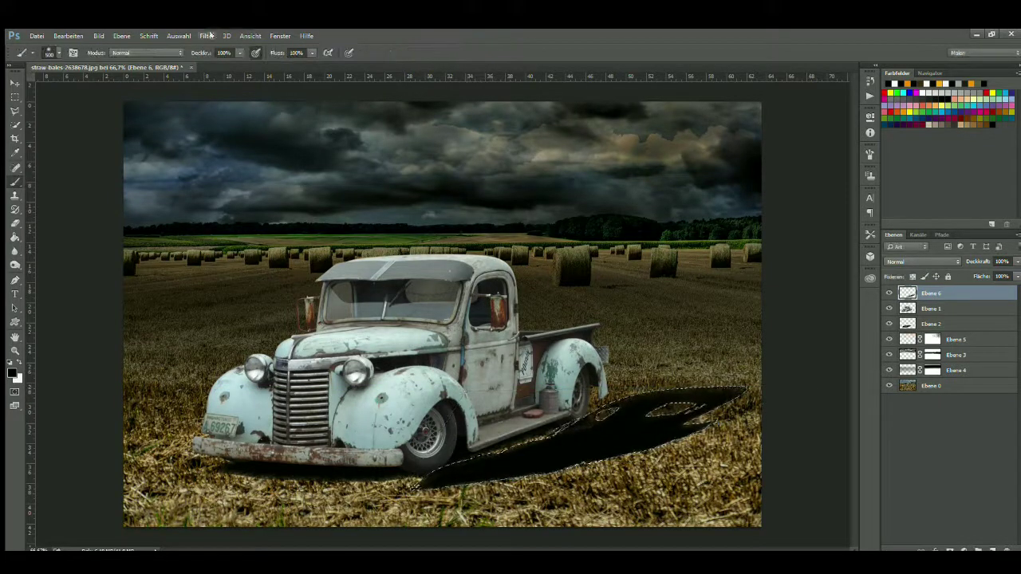
mouse_move(1017, 262)
mouse_down()
mouse_move(984, 273)
mouse_move(1003, 273)
mouse_up()
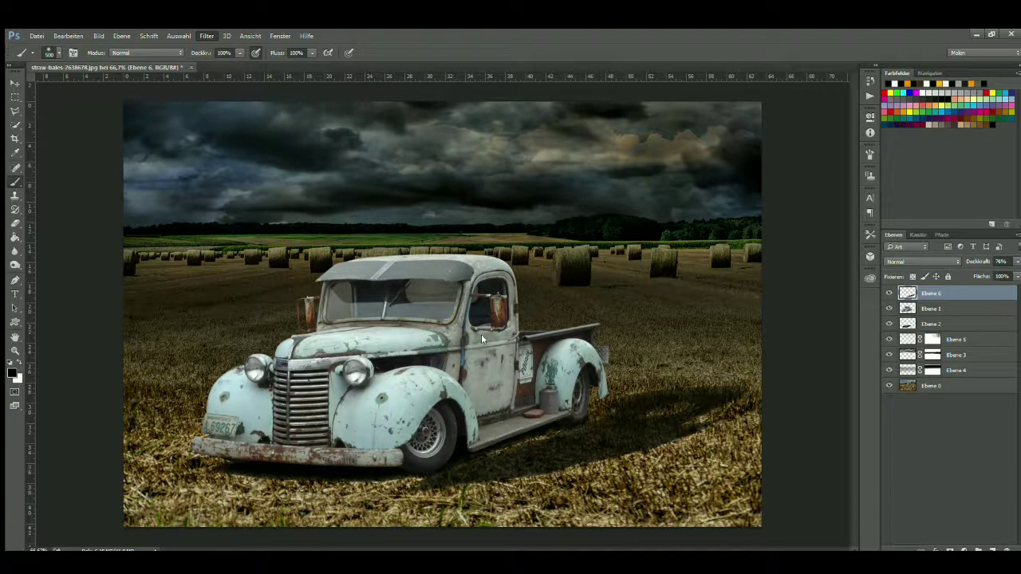
- Pan around the canvas and begin a free transform on shadow layer Ebene 6
key(h)
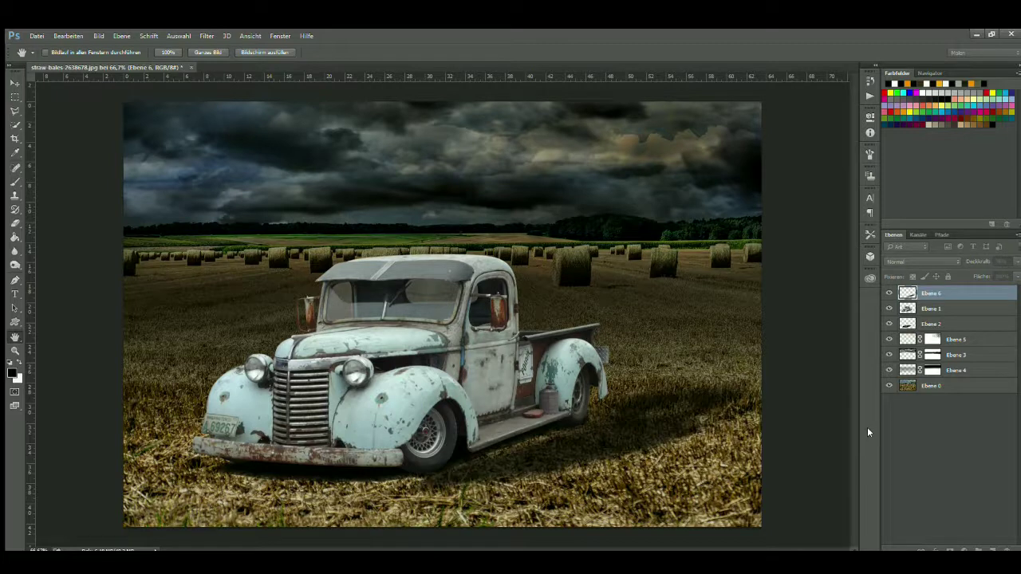
key(b)
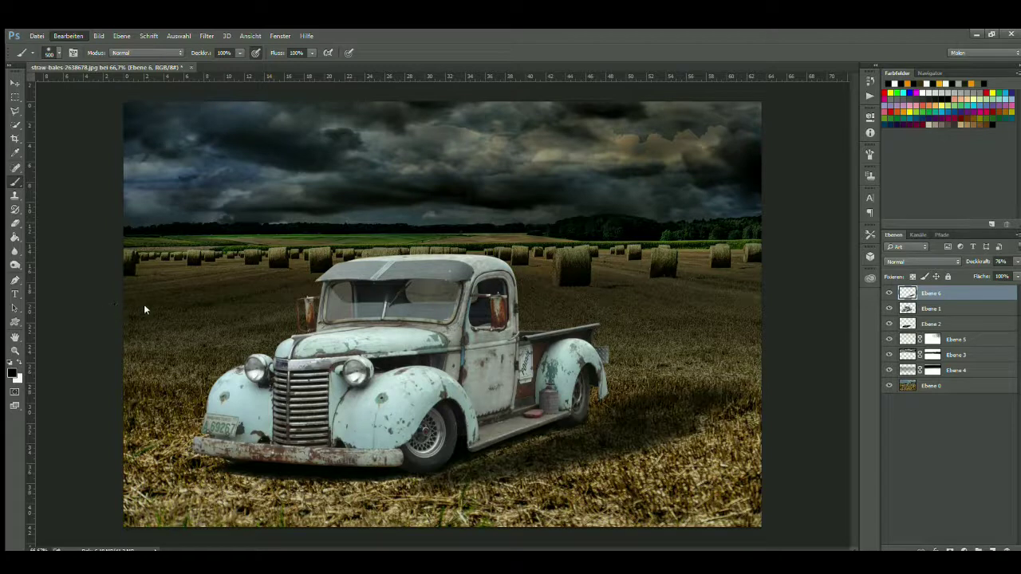
key(ctrl+t)
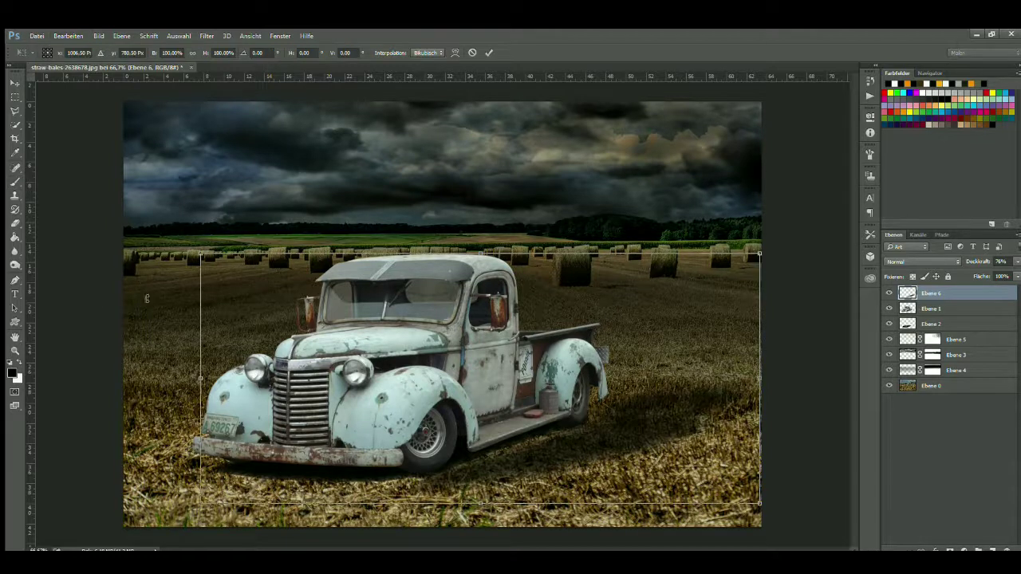
- Resize the shadow from its corner handles so it fits beneath the truck, and commit
drag(758, 379, 753, 381)
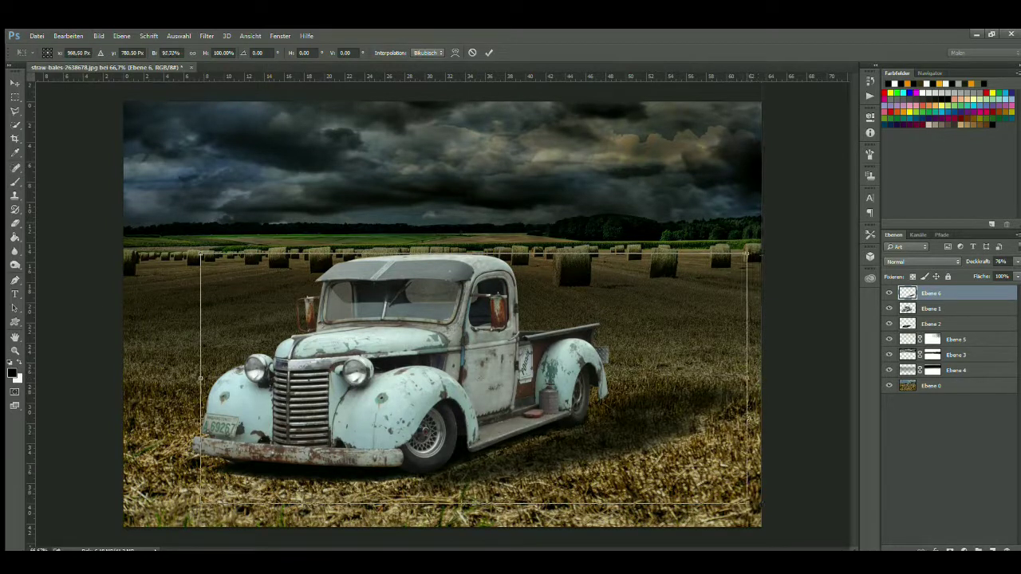
drag(753, 254, 706, 288)
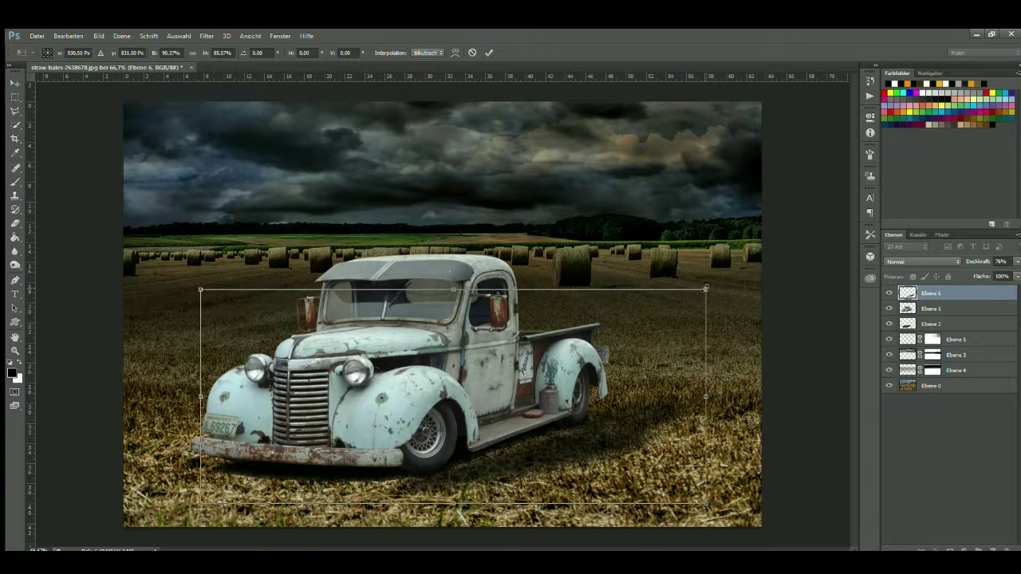
drag(199, 288, 183, 279)
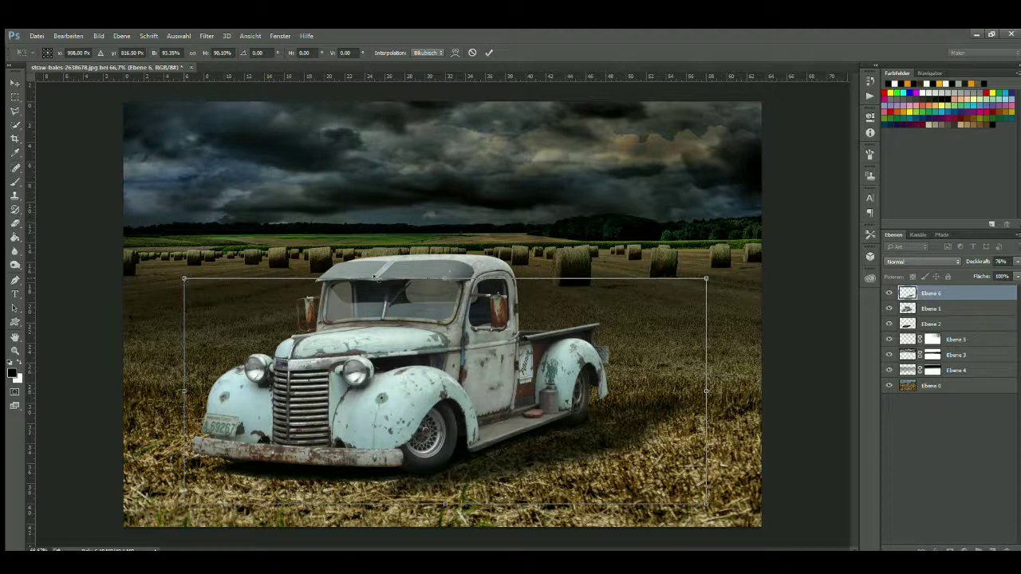
drag(707, 280, 699, 290)
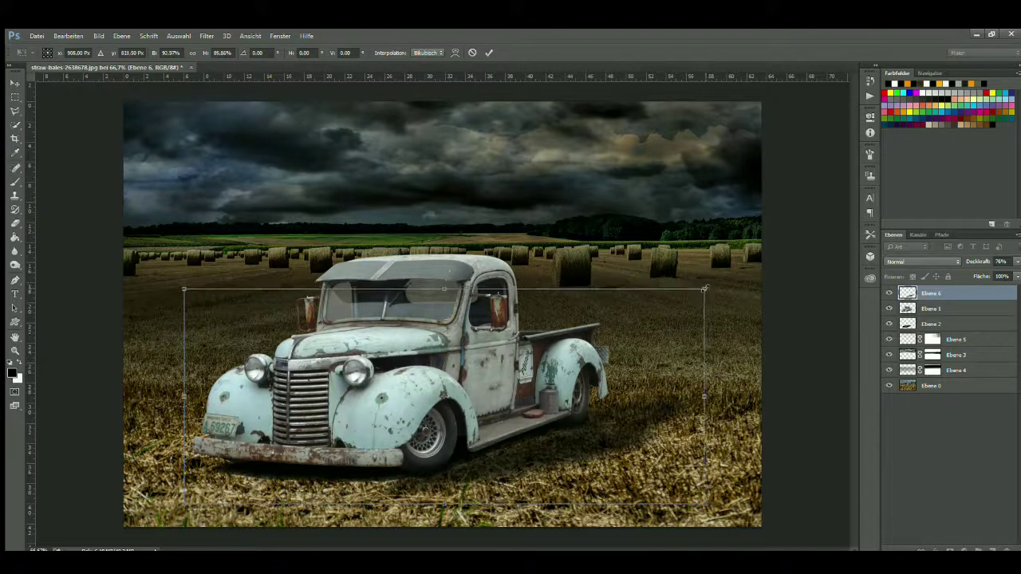
drag(699, 290, 709, 284)
click(489, 53)
key(b)
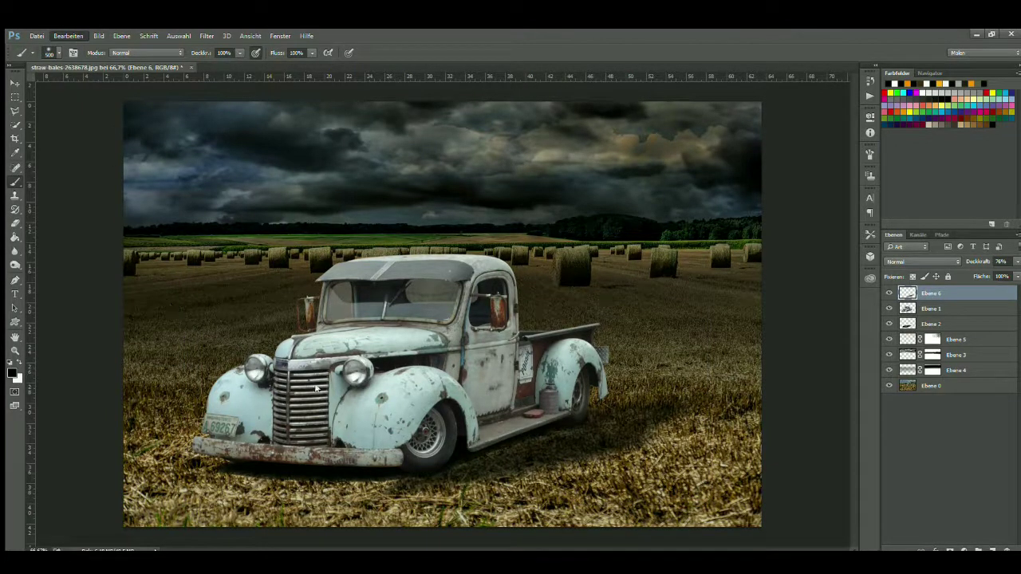
- Transform the shadow again, stretching it down, raising its top and widening it left to about 113% height
key(ctrl+t)
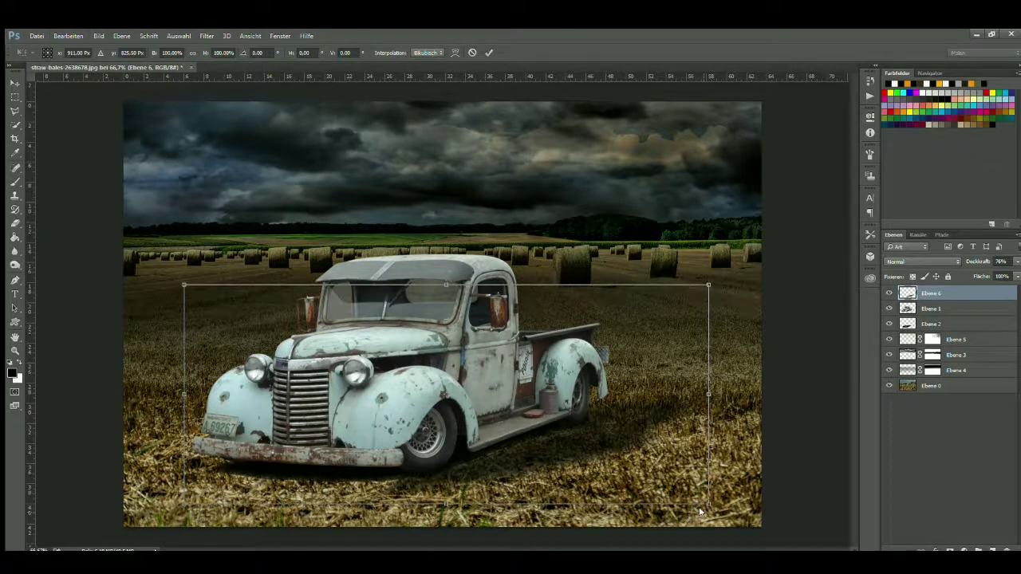
drag(706, 504, 707, 519)
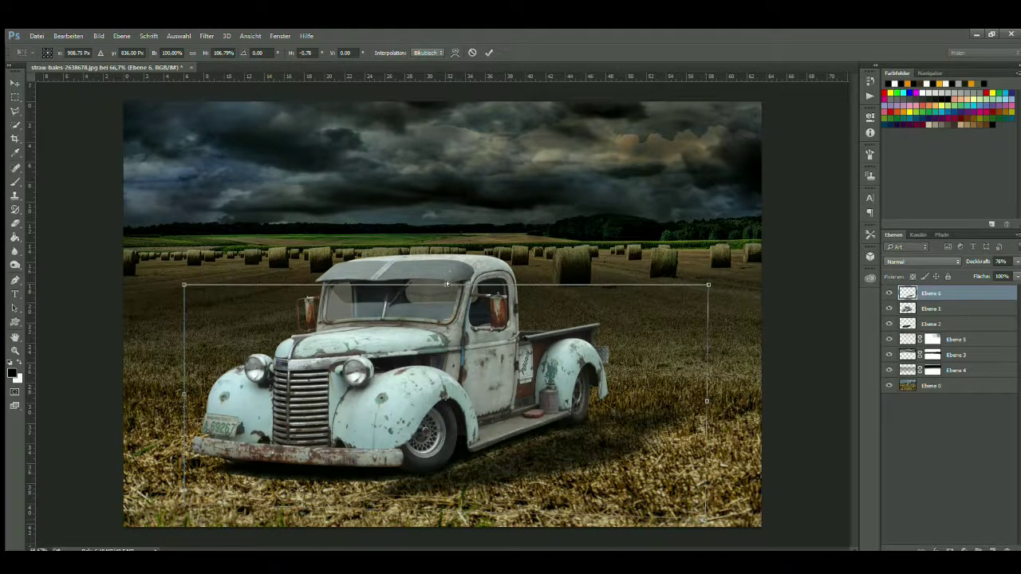
drag(447, 283, 445, 278)
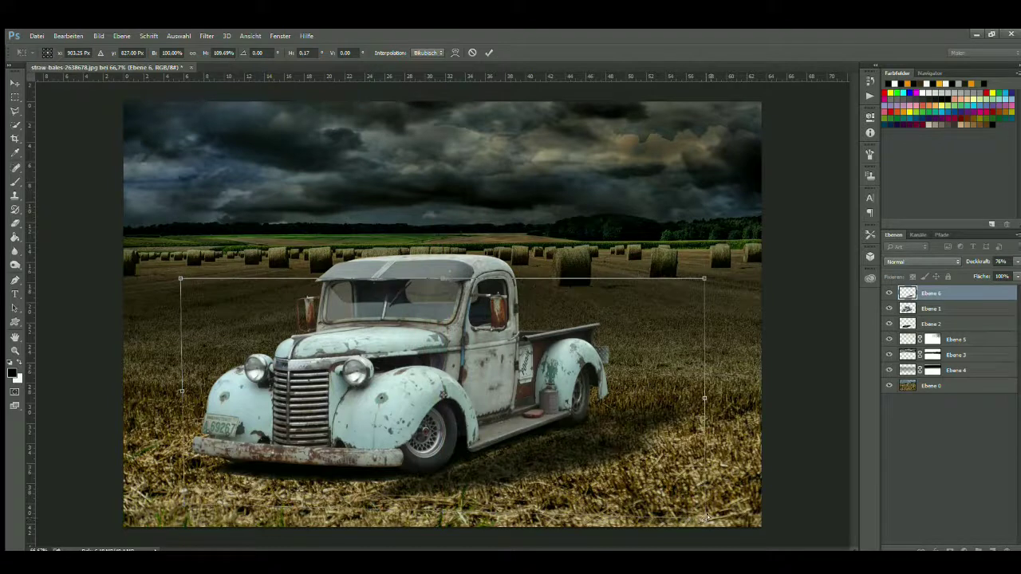
drag(441, 277, 439, 271)
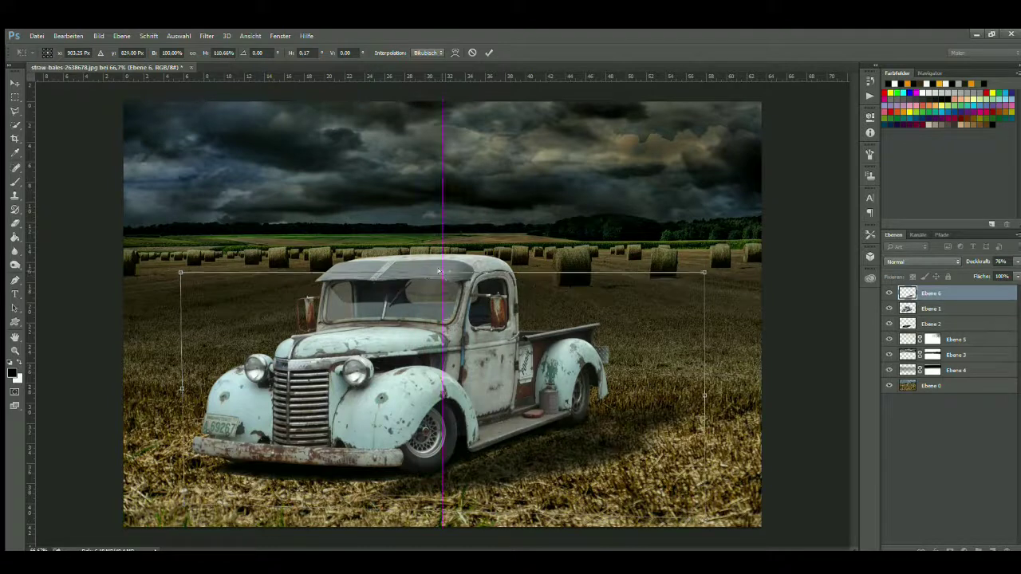
drag(178, 388, 173, 371)
click(489, 52)
key(b)
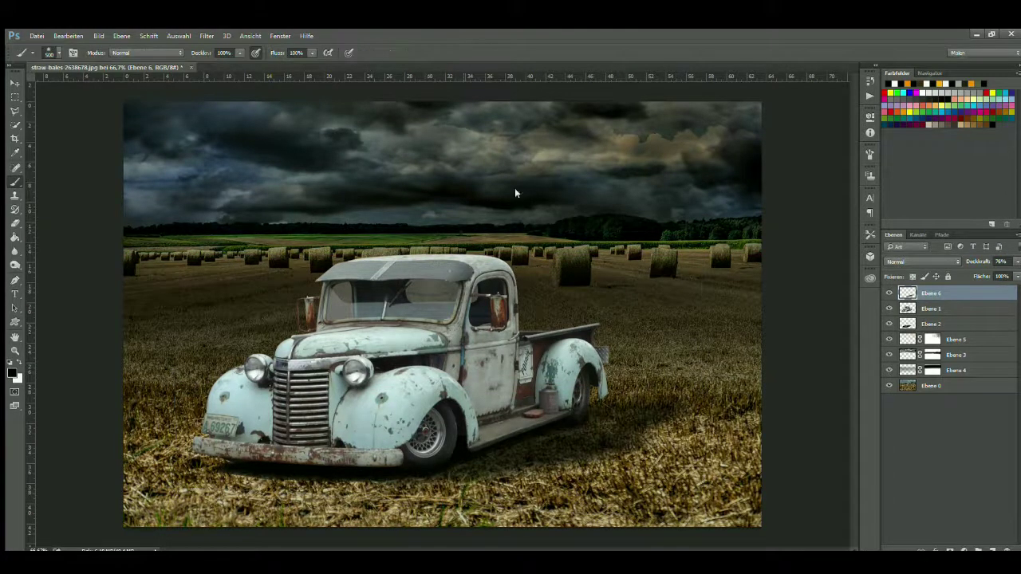
- Add a new Multiply layer above the background layer Ebene 0
click(993, 387)
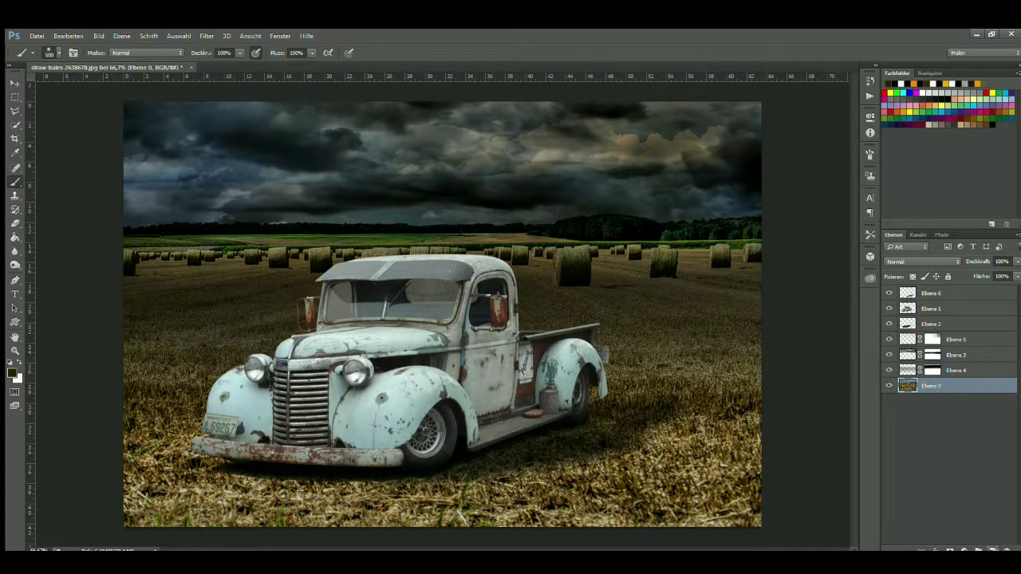
click(994, 549)
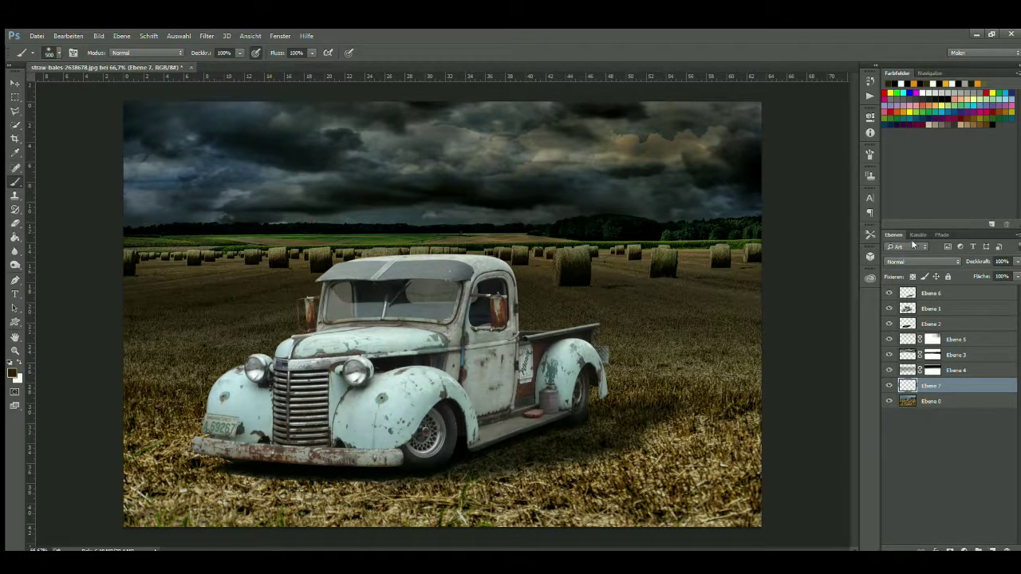
key(shift+alt+m)
mouse_move(820, 490)
mouse_down()
mouse_move(695, 535)
mouse_move(796, 534)
mouse_up()
key(ctrl+alt+z)
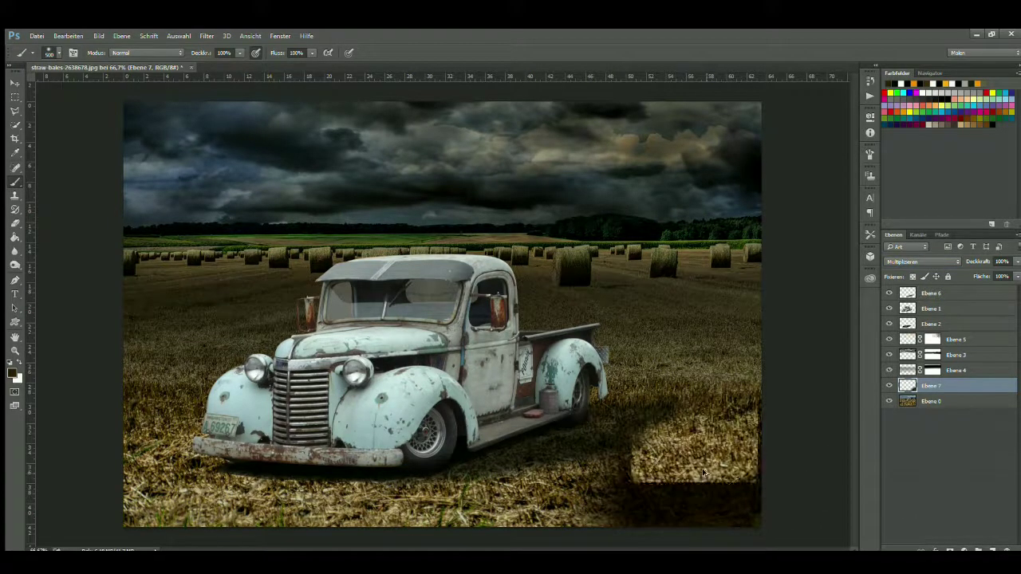
key(ctrl+alt+z)
key(ctrl+alt+z)
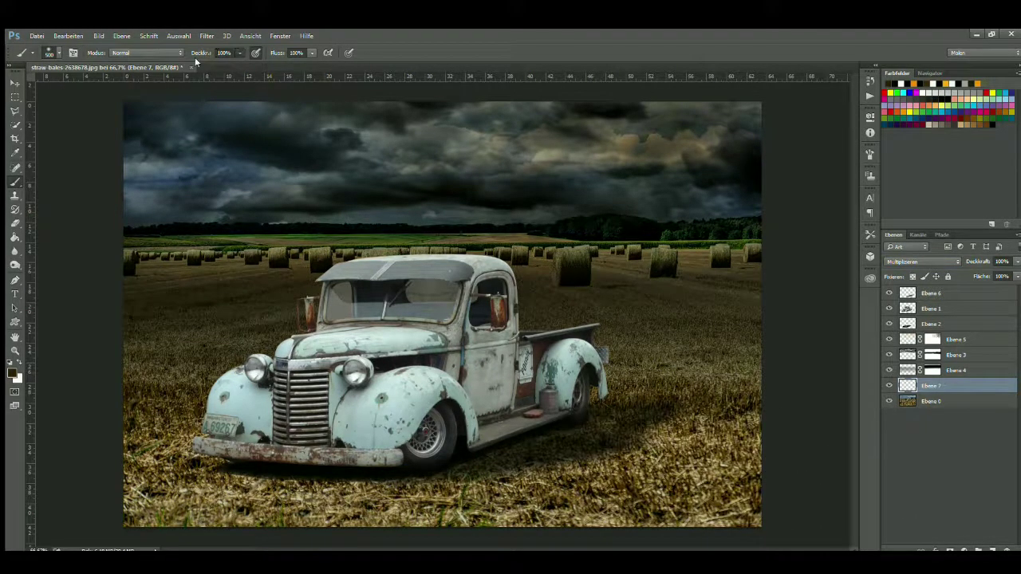
- Paint faint black at 17% brush opacity along the field's bottom and left edges
key(1)
key(7)
drag(192, 511, 833, 510)
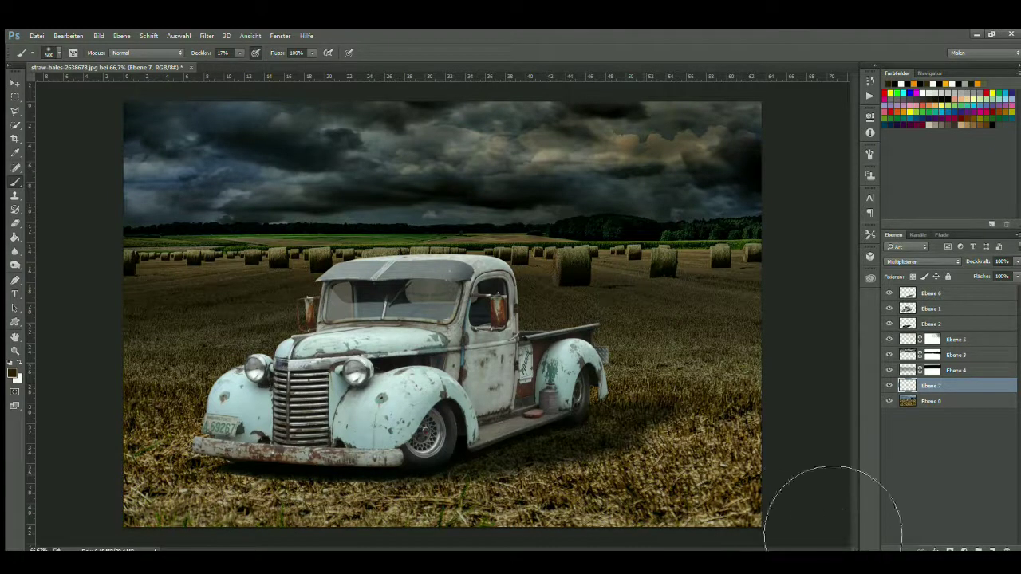
mouse_move(263, 526)
mouse_down()
mouse_move(184, 431)
mouse_move(304, 542)
mouse_move(494, 527)
mouse_move(160, 479)
mouse_move(900, 524)
mouse_move(489, 550)
mouse_up()
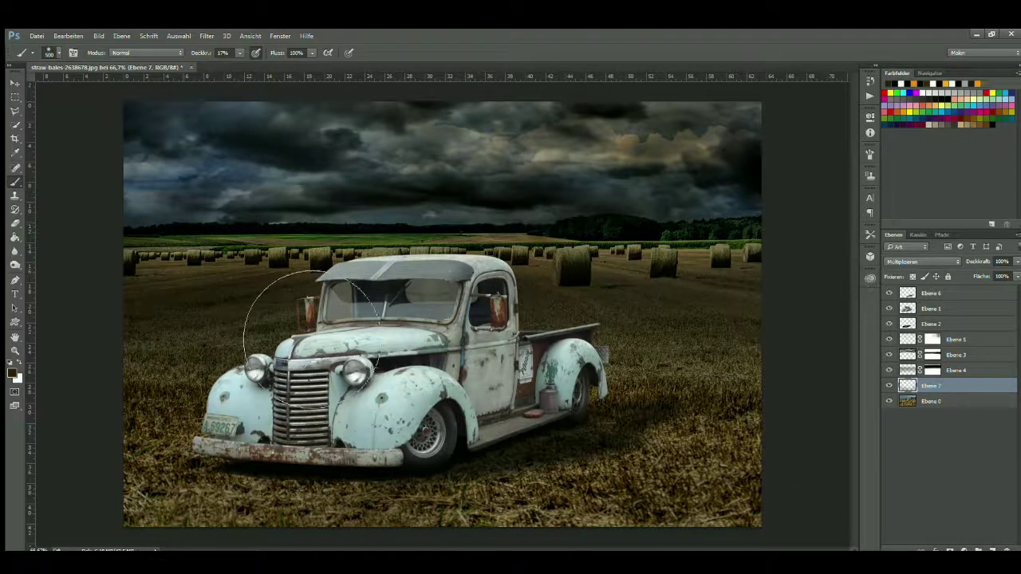
drag(182, 331, 194, 468)
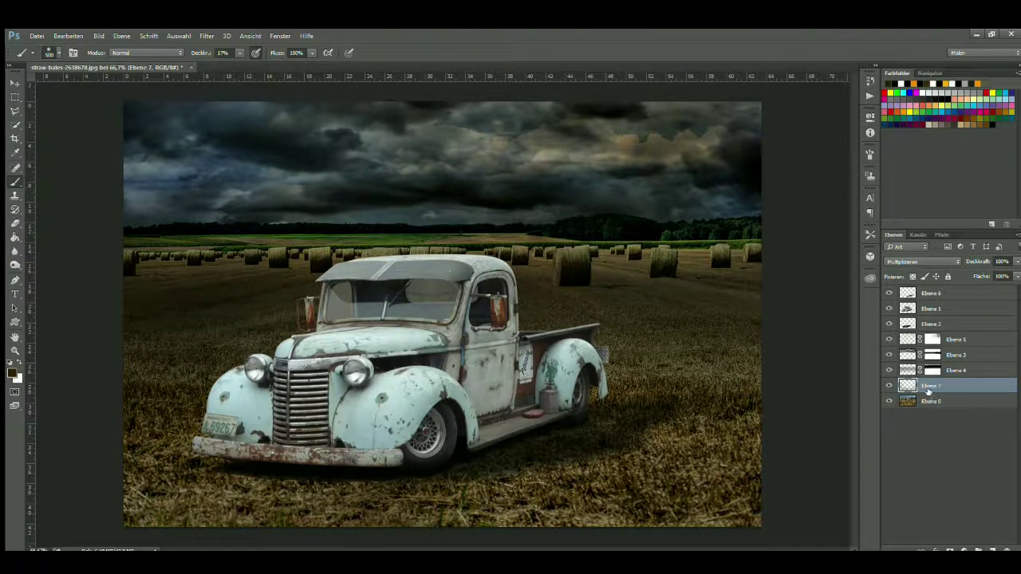
click(941, 309)
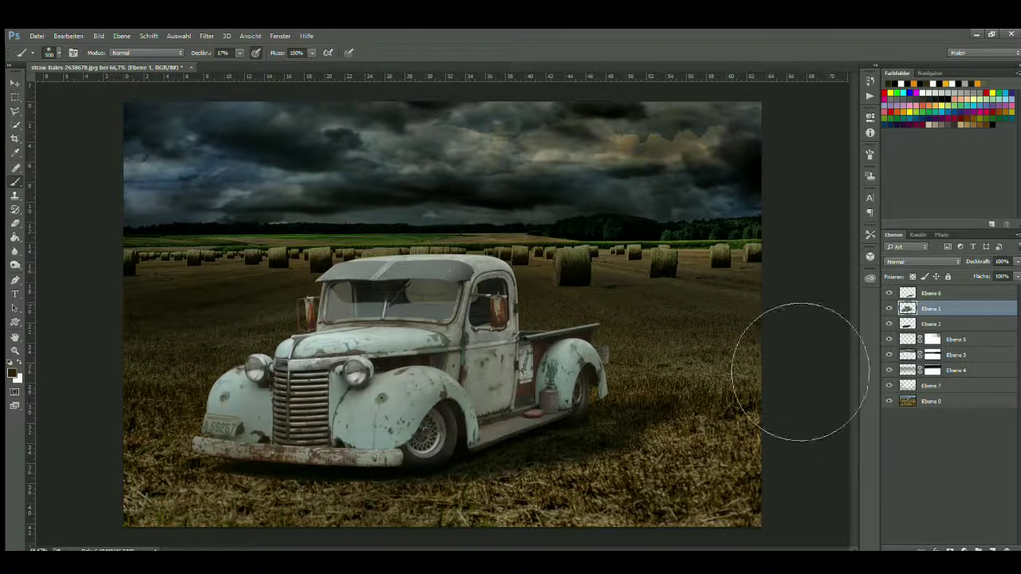
click(890, 308)
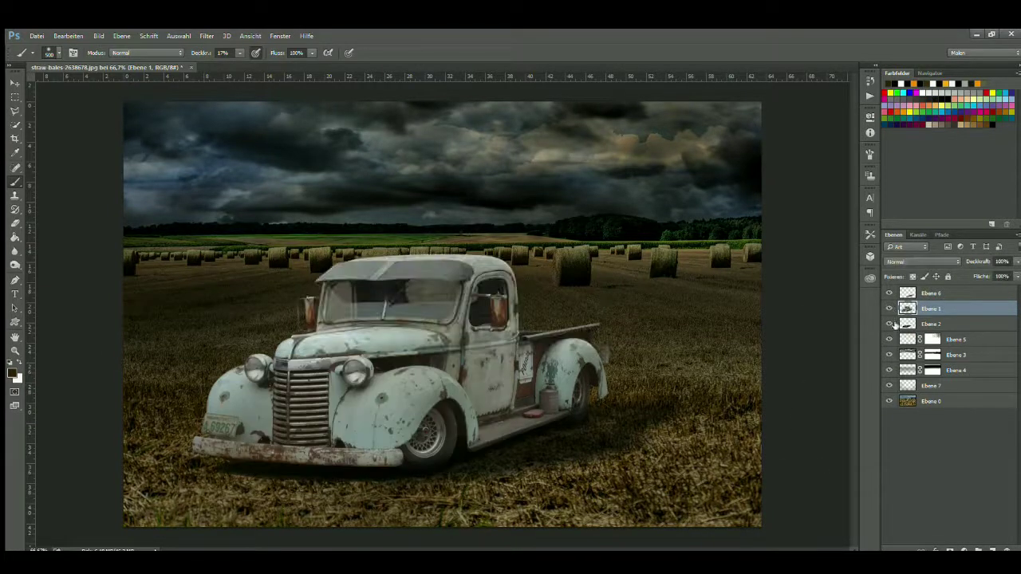
click(889, 354)
- Zoom in, select Ebene 3's layer mask, and set a black brush at 40% opacity for the horizon
scroll(619, 255, up, 2)
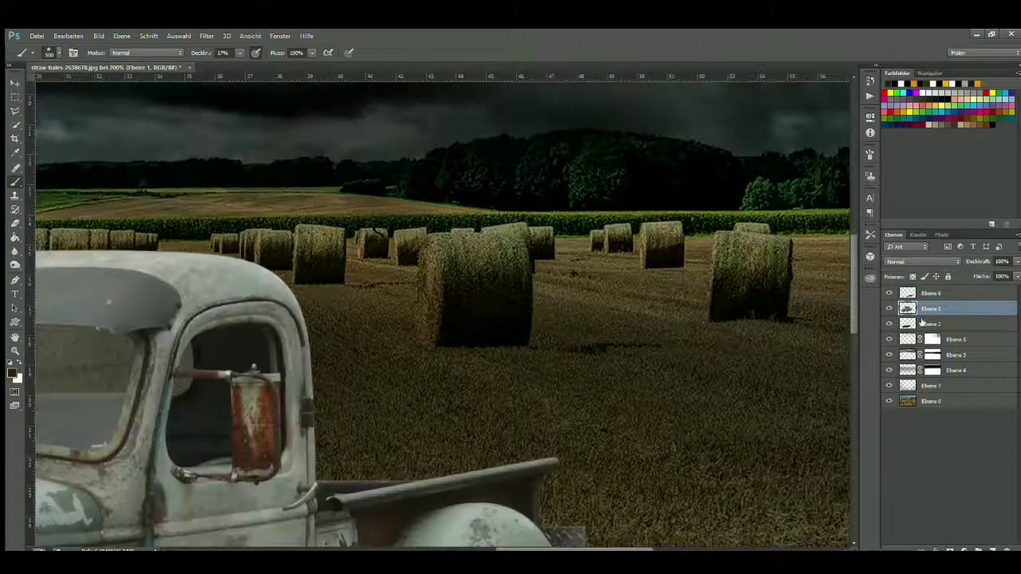
click(932, 355)
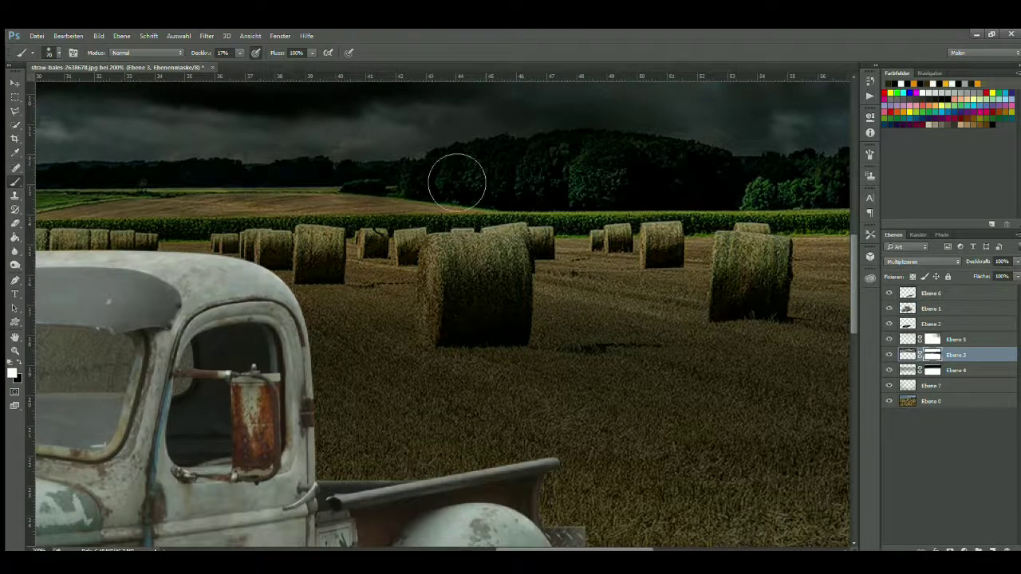
key(4)
key(x)
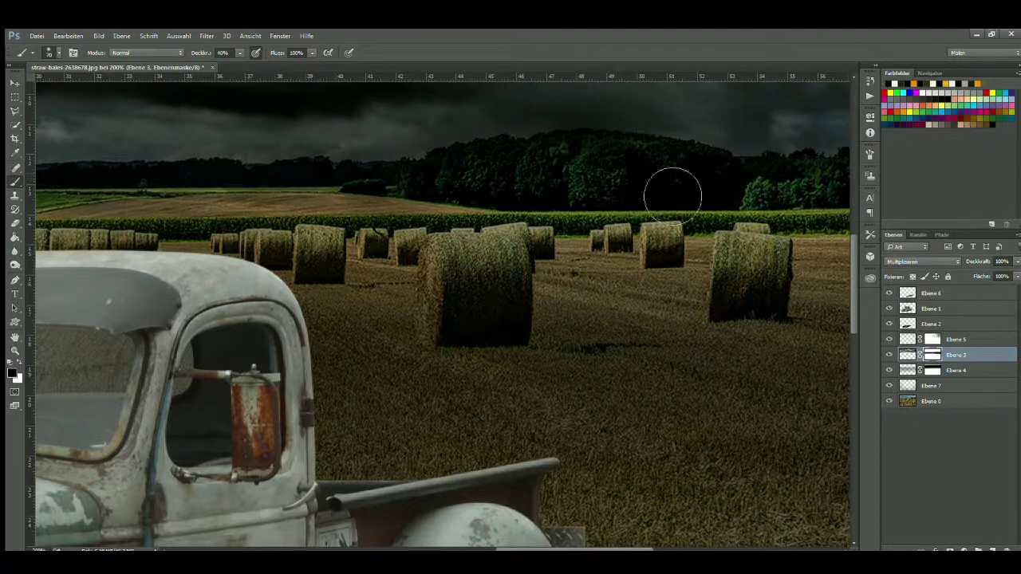